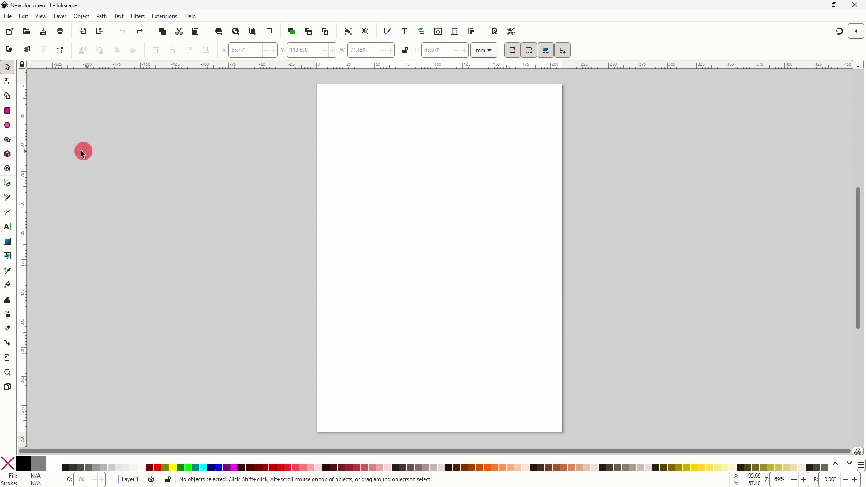
- Draw a circle with a radius of about 72 mm and move it up to the middle of the page
left_click(8, 125)
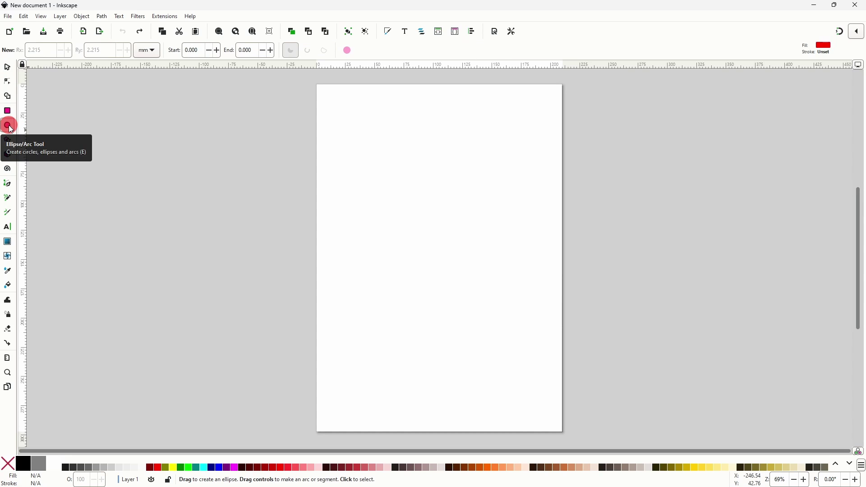
left_click_drag(360, 195, 558, 364)
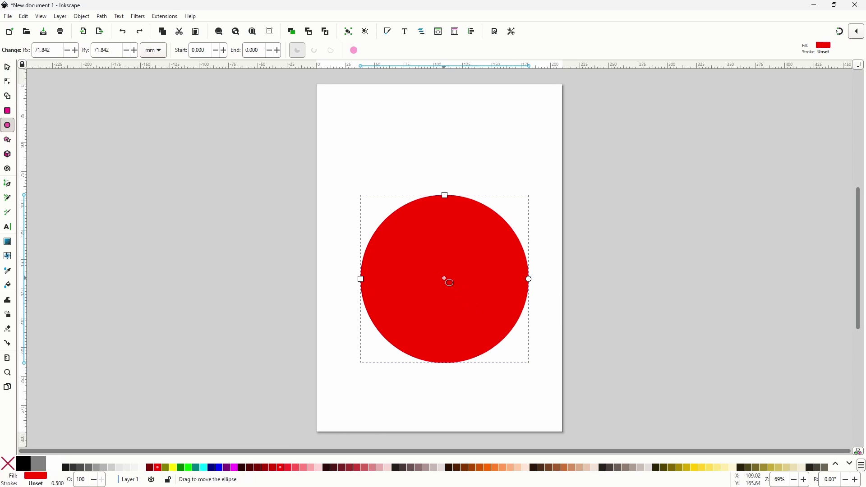
left_click_drag(445, 279, 443, 249)
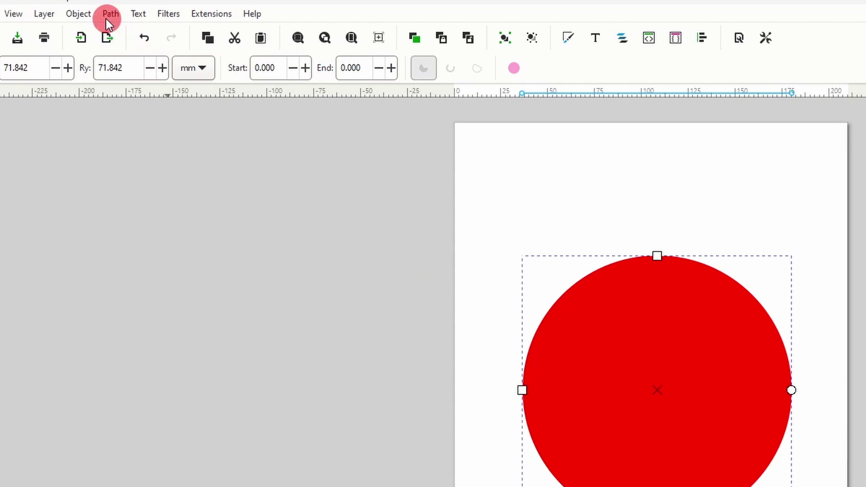
- Fill the circle with a flat dark blue of hue 226, saturation 39 and lightness 30
left_click(88, 14)
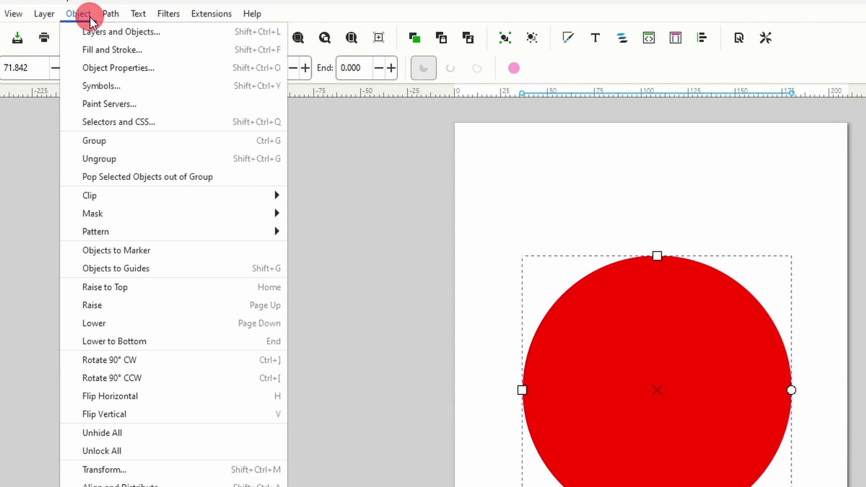
left_click(105, 47)
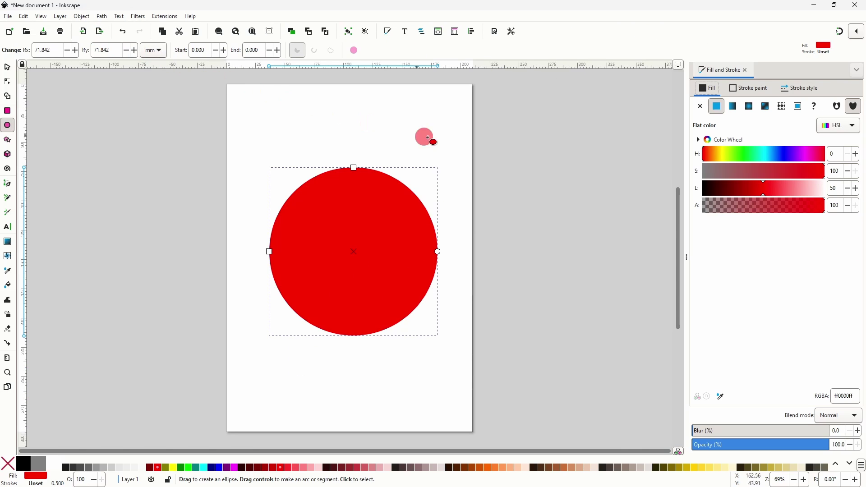
left_click_drag(713, 158, 742, 188)
left_click(781, 172)
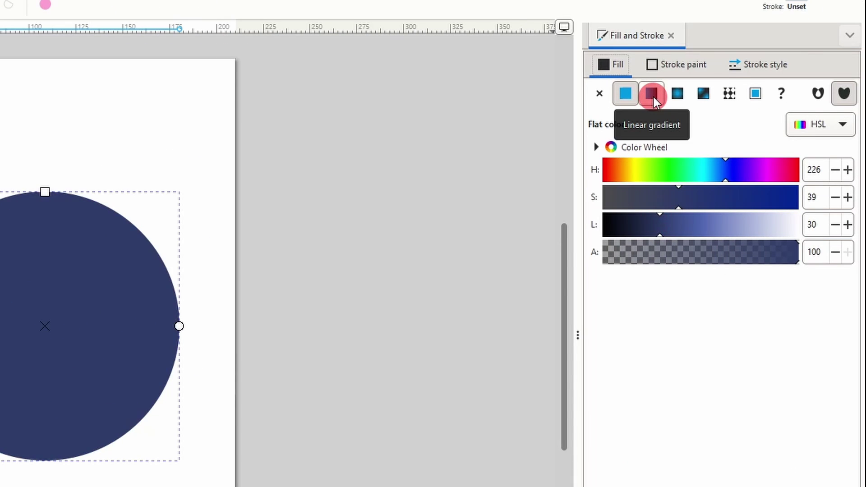
- Give the circle a linear gradient with an opaque lighter blue end stop of hue 209, saturation 48 and lightness 44
left_click(653, 96)
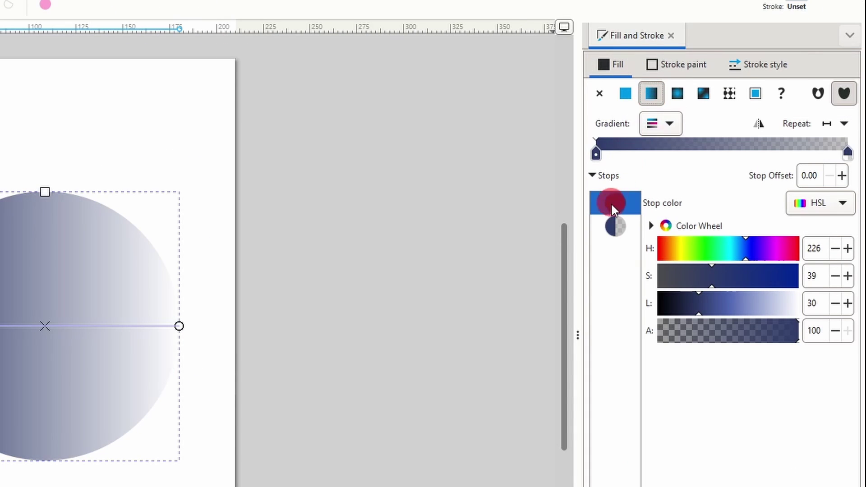
left_click(616, 228)
left_click_drag(646, 347, 812, 333)
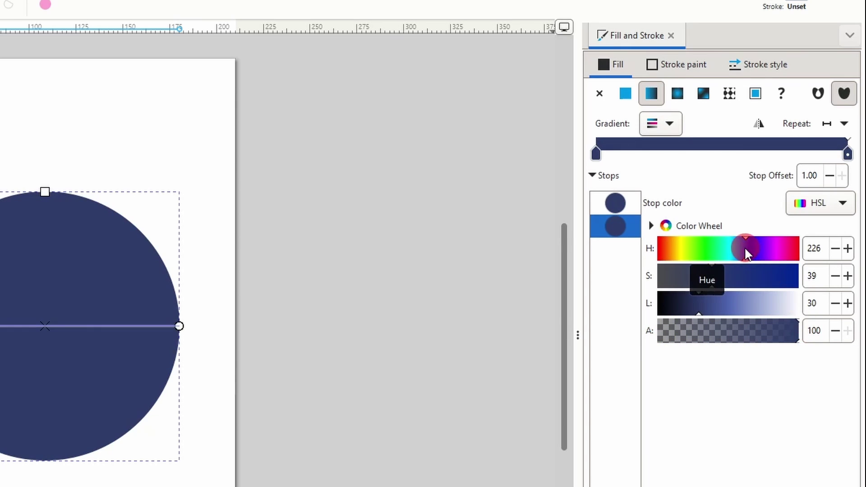
left_click_drag(745, 248, 725, 282)
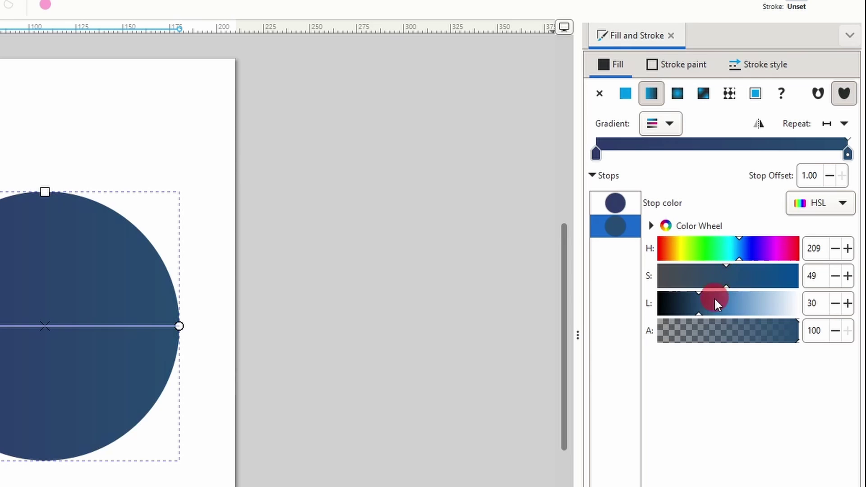
left_click_drag(709, 311, 720, 311)
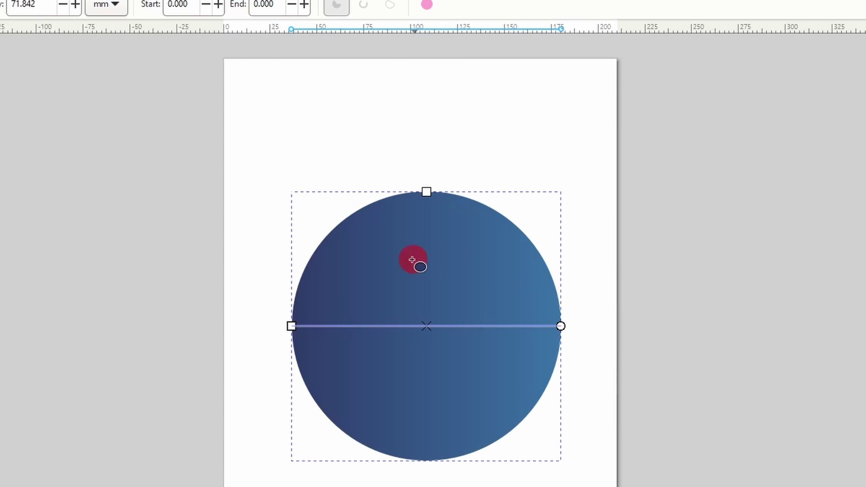
- Turn the gradient vertical so it runs from the circle's top point down to its centre
left_click(294, 324)
left_click_drag(294, 324, 428, 187)
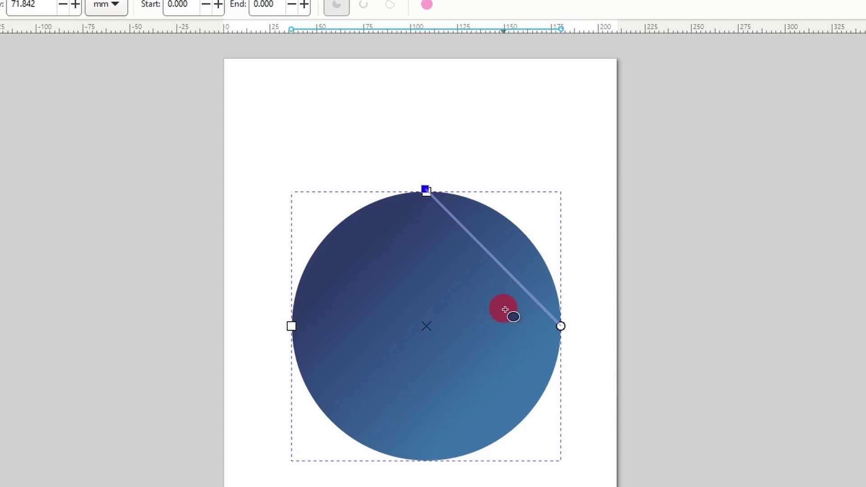
left_click(561, 326)
mouse_move(561, 325)
left_mouse_down()
mouse_move(466, 354)
mouse_move(427, 333)
left_mouse_up()
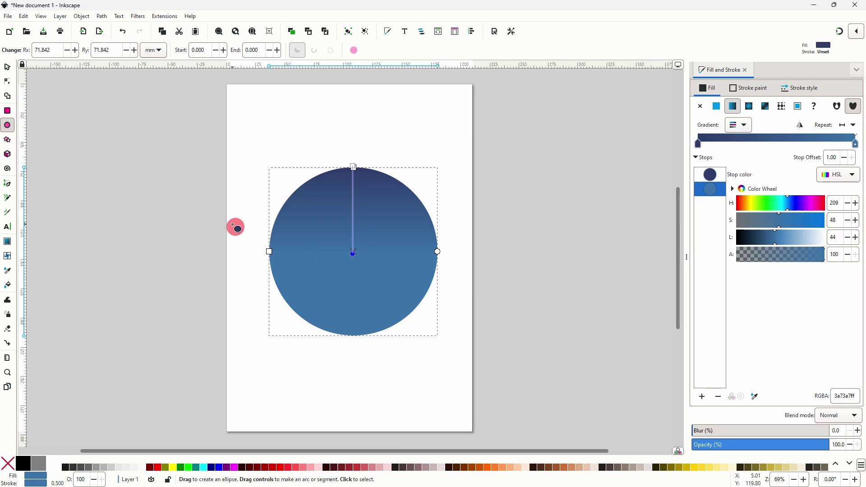
- Turn the circle into a clip group and enter that group for editing
left_click(7, 67)
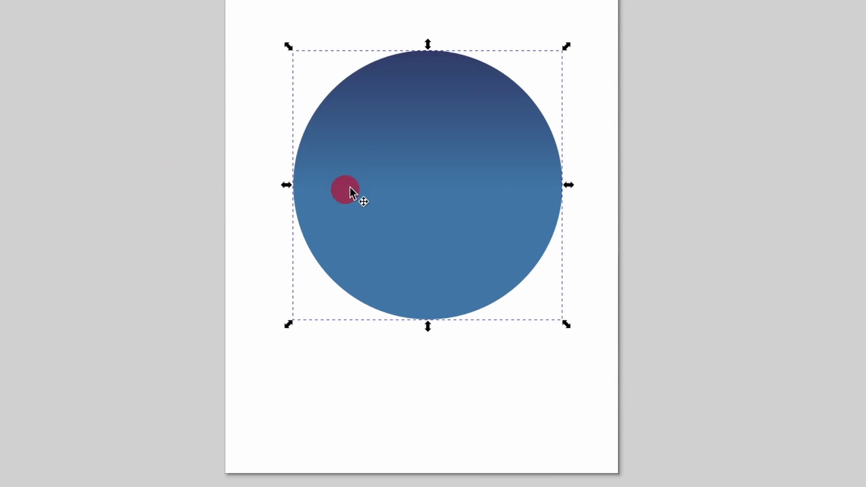
right_click(354, 232)
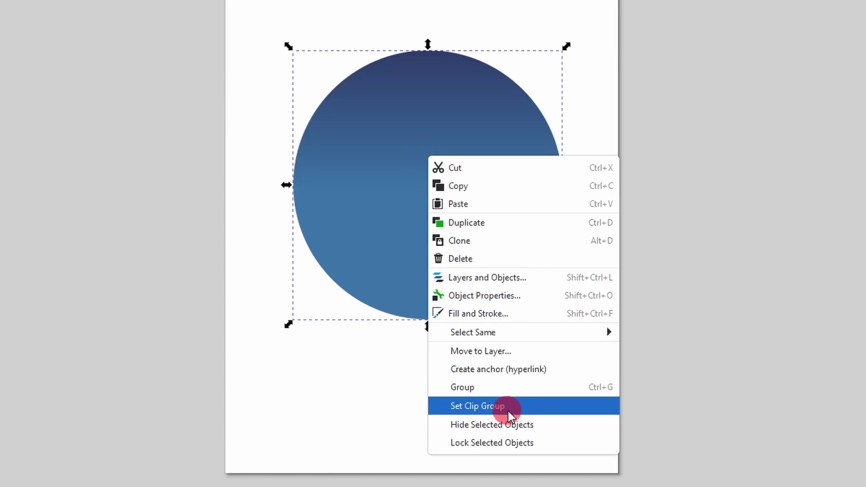
left_click(505, 411)
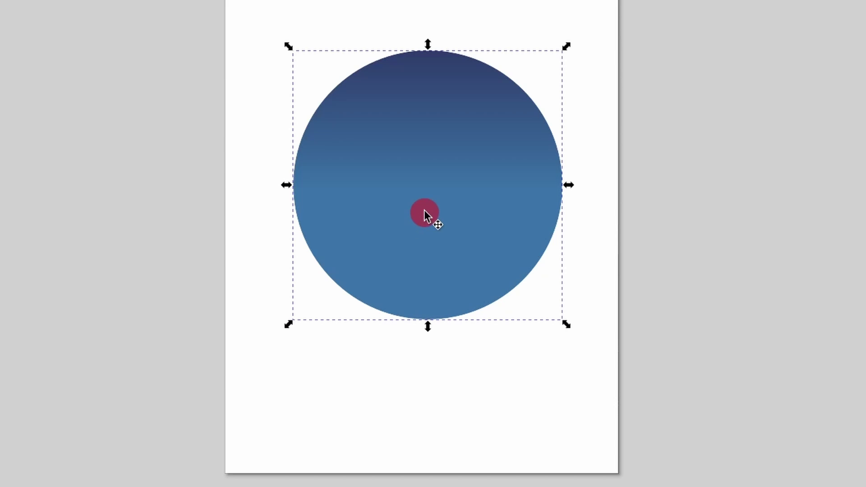
right_click(420, 175)
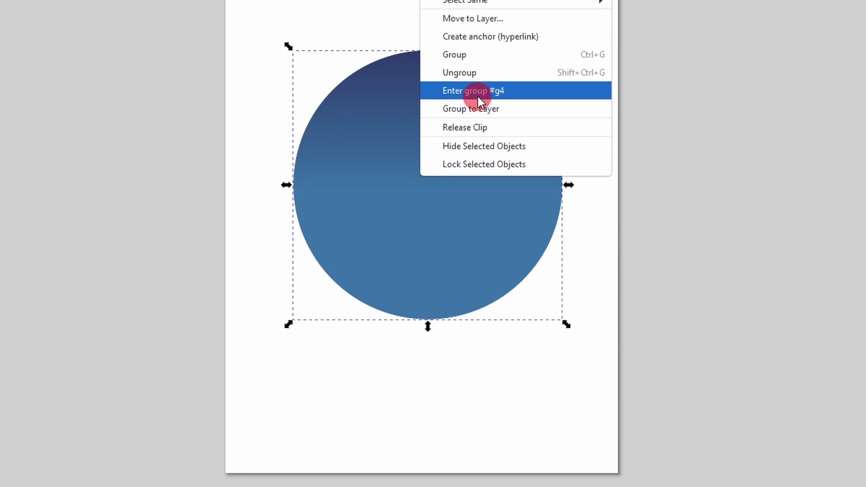
left_click(478, 97)
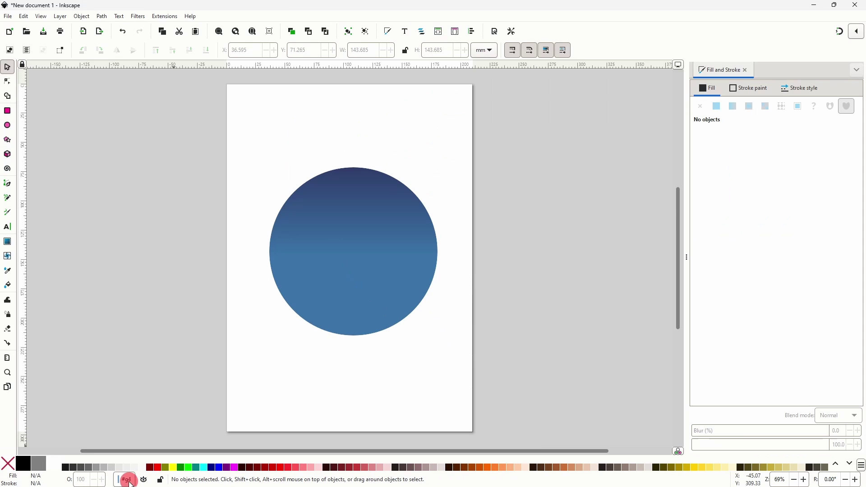
- Test the clipping with a red rectangle of about 82 by 45 mm across the circle's left edge, and delete it
left_click(7, 110)
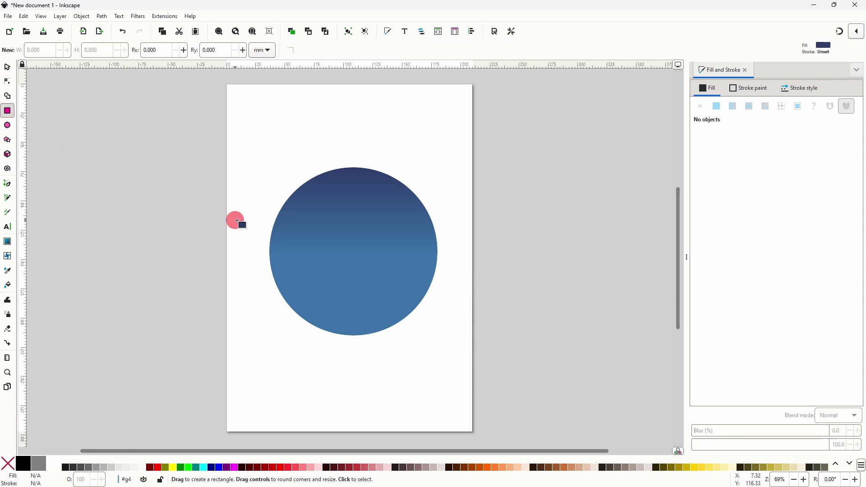
left_click_drag(264, 213, 359, 262)
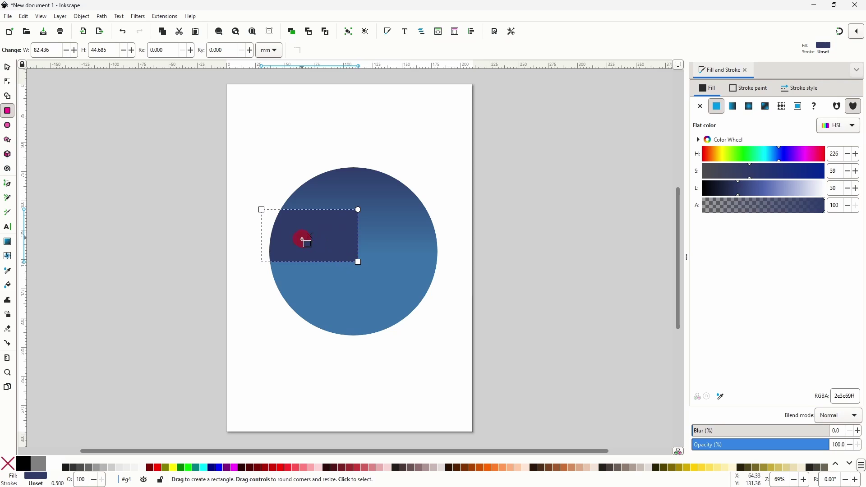
left_click(158, 468)
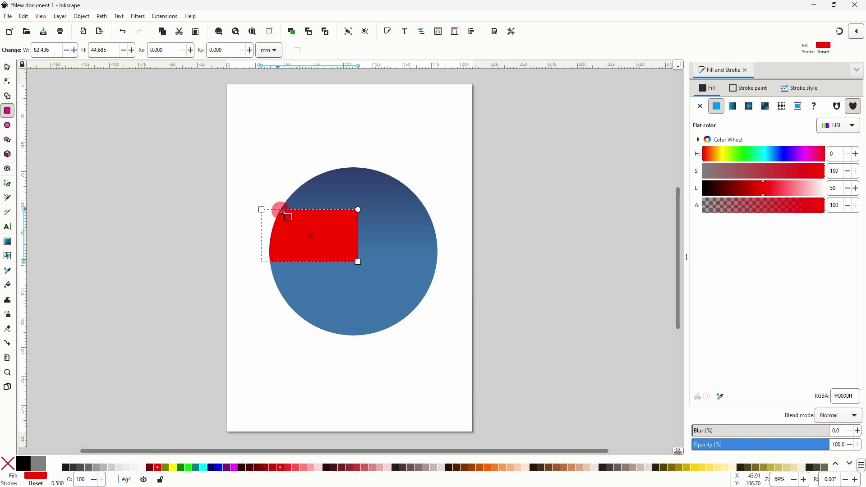
key("Delete")
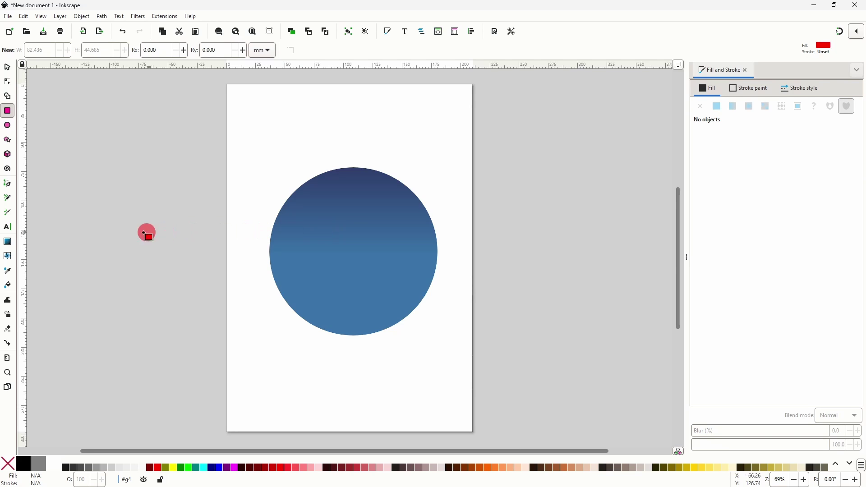
- Draw a closed, jagged two-peak mountain silhouette with the Pen tool, about 97 mm wide, overlapping the circle's left edge
left_click(7, 185)
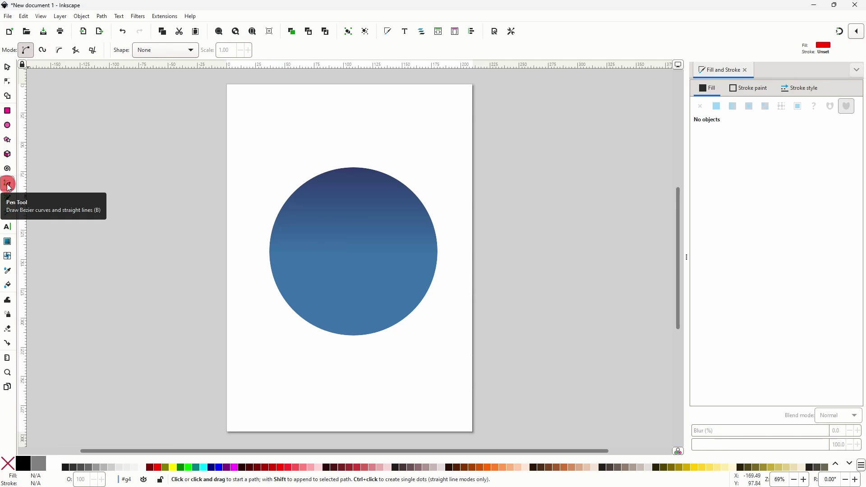
left_click(264, 270)
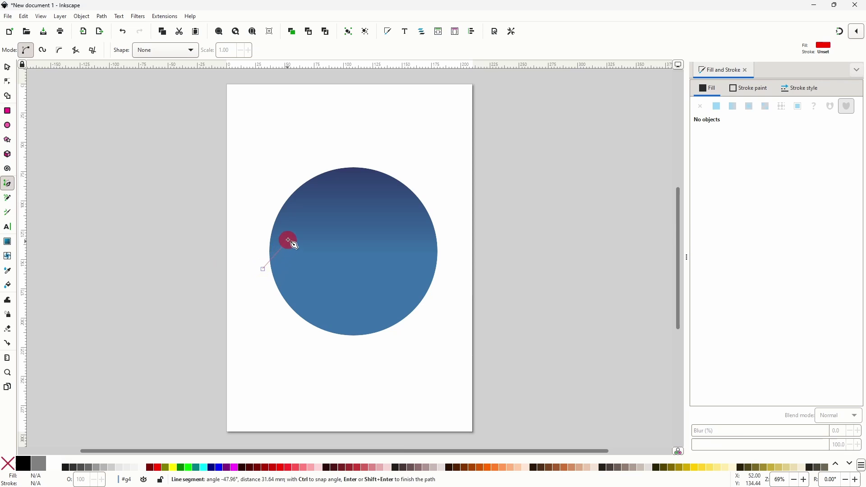
left_click(305, 239)
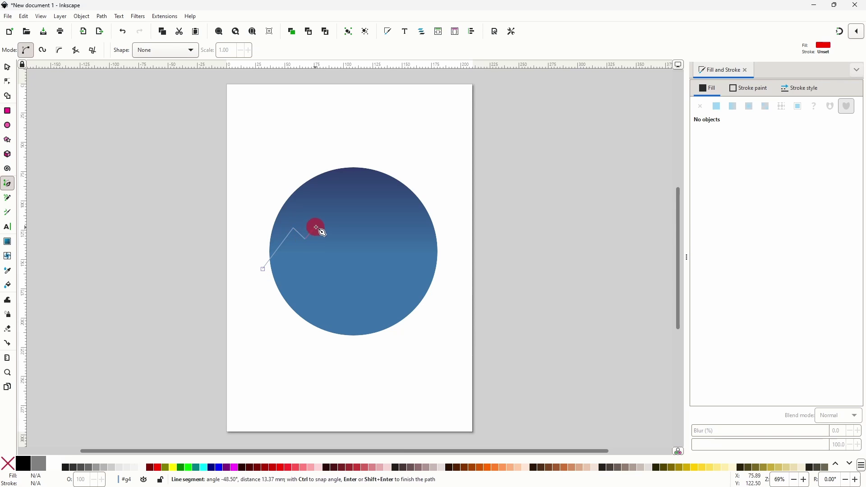
left_click(320, 207)
left_click(331, 223)
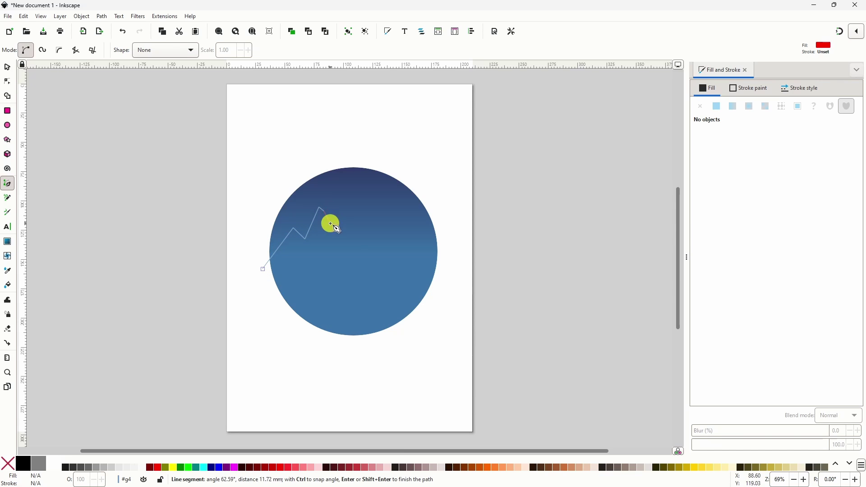
left_click(349, 247)
left_click(366, 289)
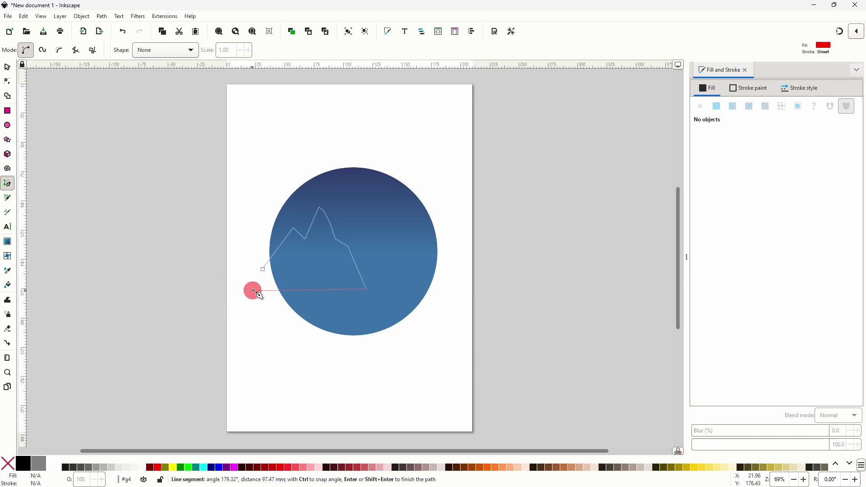
left_click(264, 269)
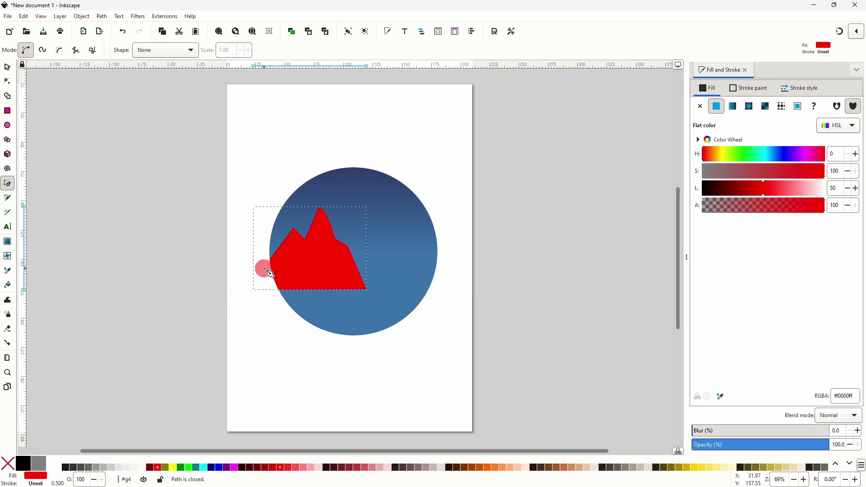
- Fill the mountain with pale blue of hue 214, saturation 100 and lightness 93
left_click(671, 203)
left_click_drag(751, 158, 833, 174)
left_click(819, 189)
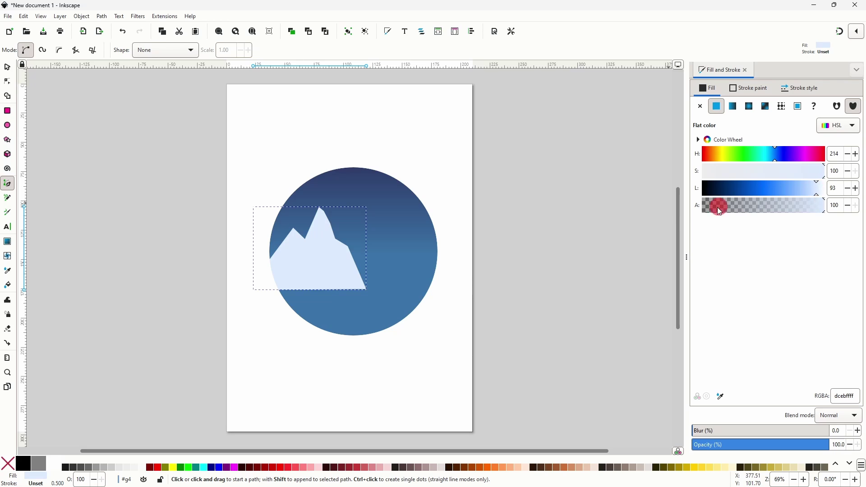
- Draw a closed facet shape with the Pen tool from the higher peak down over the mountain's right side, extending past its outline
left_click(320, 205)
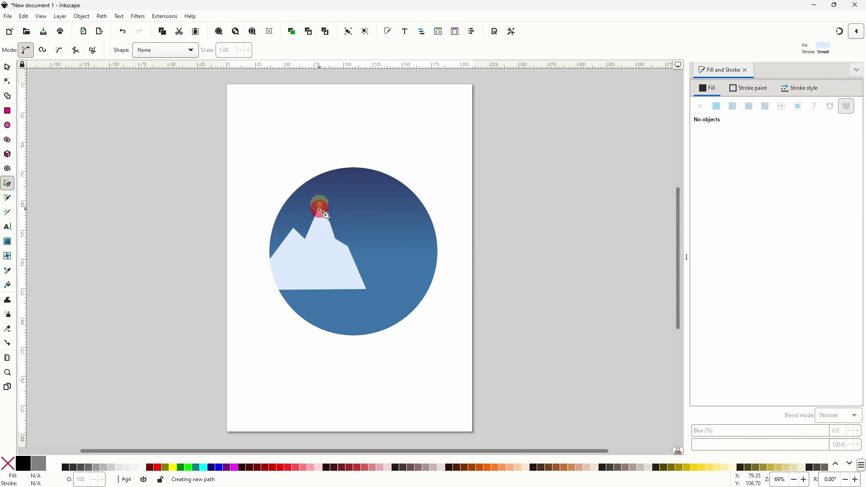
left_click(323, 254)
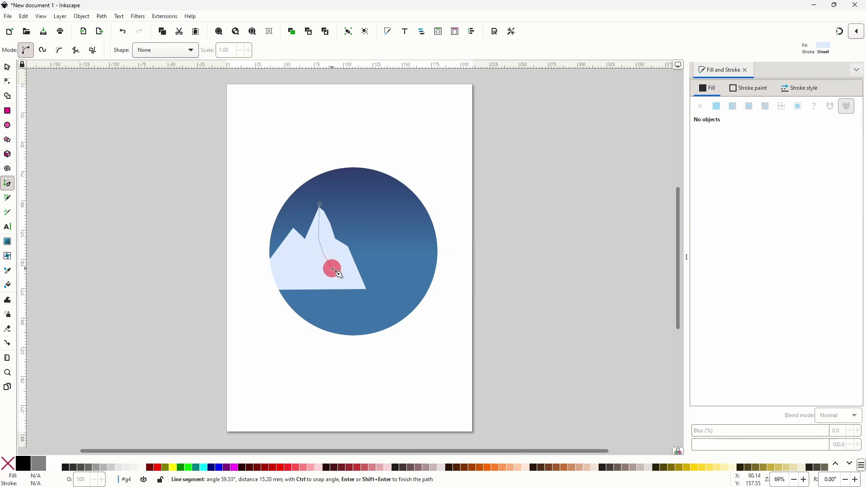
left_click(337, 293)
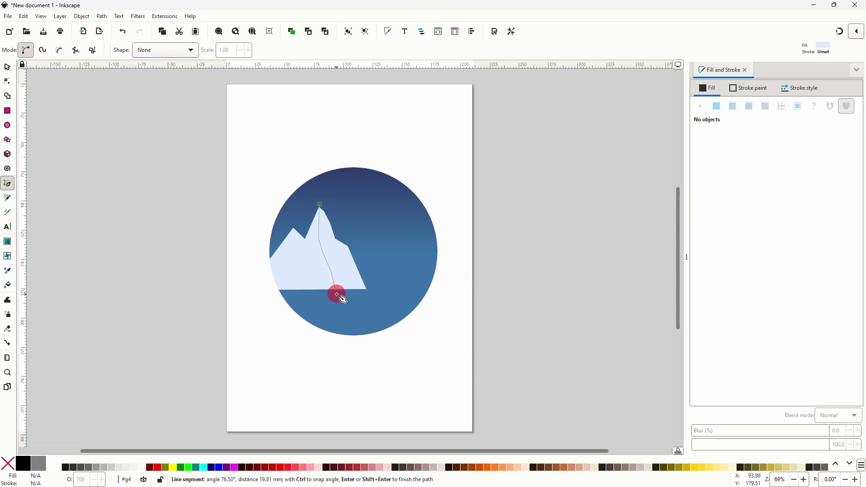
left_click(384, 304)
left_click(368, 242)
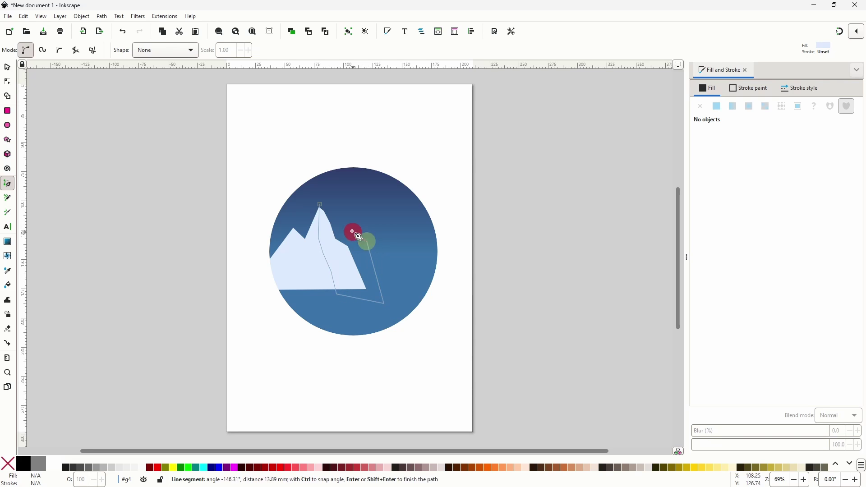
left_click(320, 204)
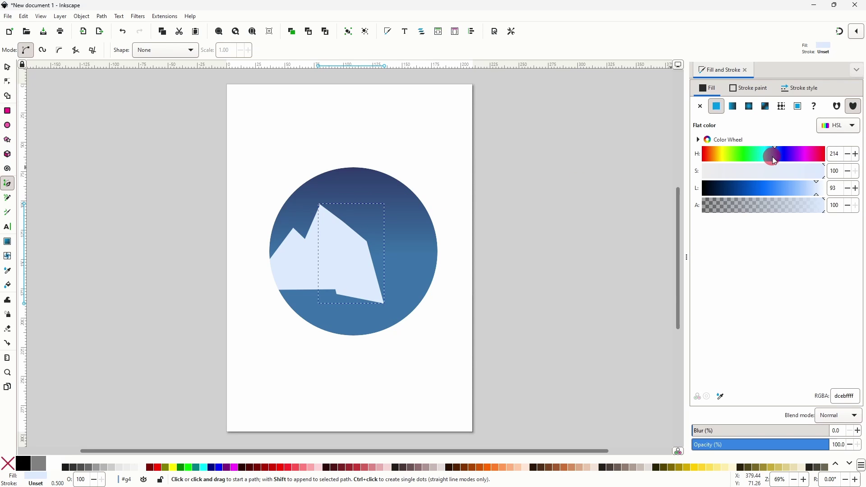
- Fill the right-hand facet with muted blue of hue 221, saturation 34 and lightness 52
left_click_drag(775, 158, 778, 158)
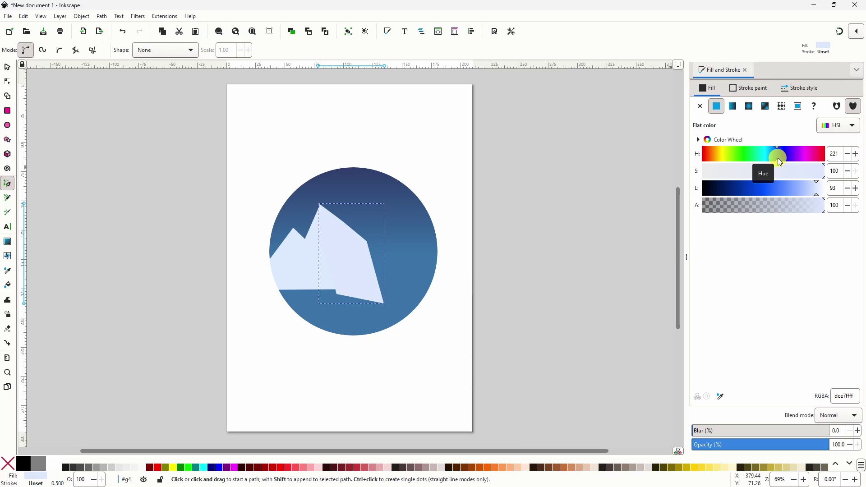
left_click(781, 176)
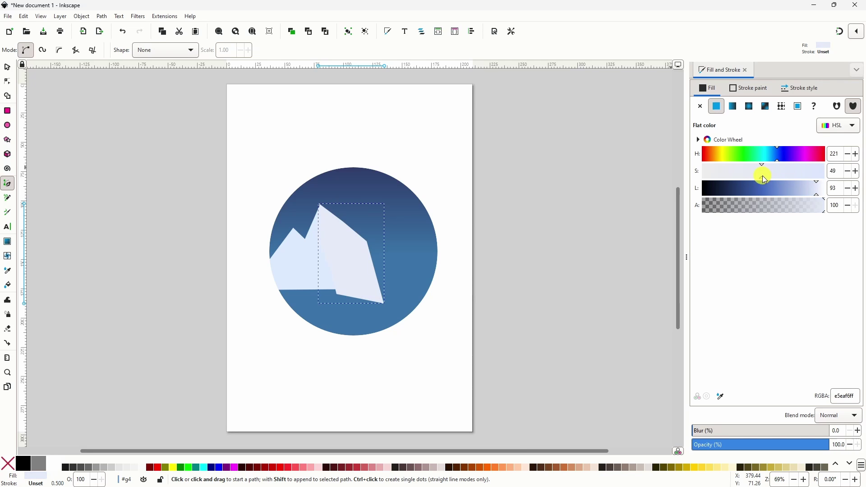
mouse_move(755, 180)
left_mouse_down()
mouse_move(792, 188)
mouse_move(772, 191)
left_mouse_up()
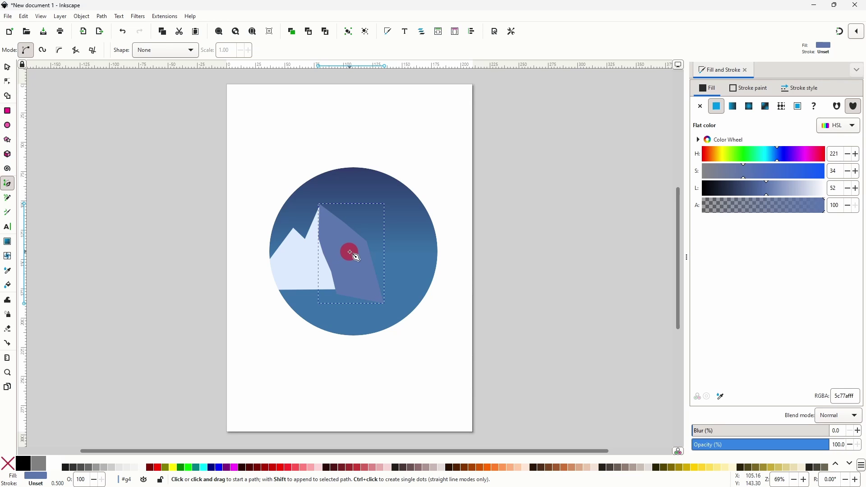
- Trim the blue facet to the mountain's outline with the Shape Builder, keeping the pale left face and the overlapping shaded part
left_click(8, 68)
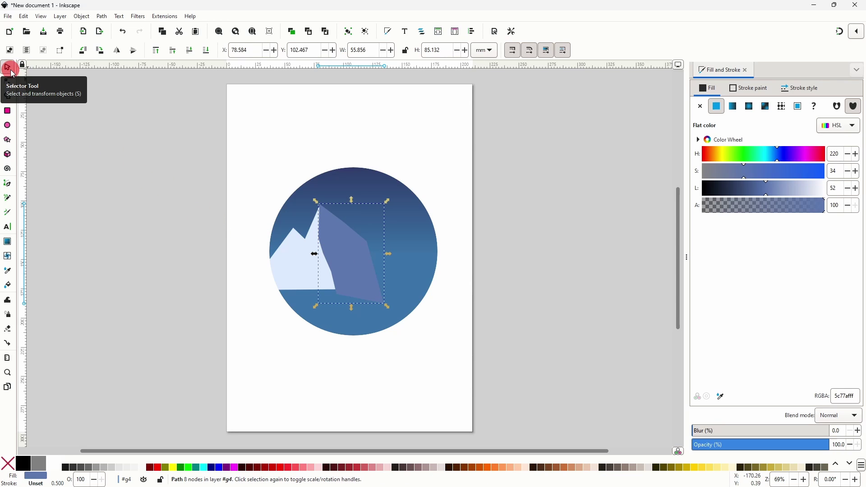
key("shift")
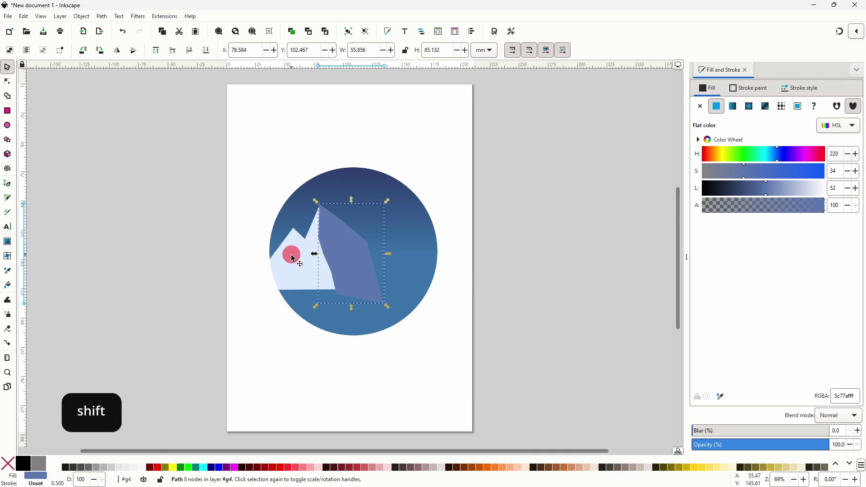
left_click(307, 267, "shift")
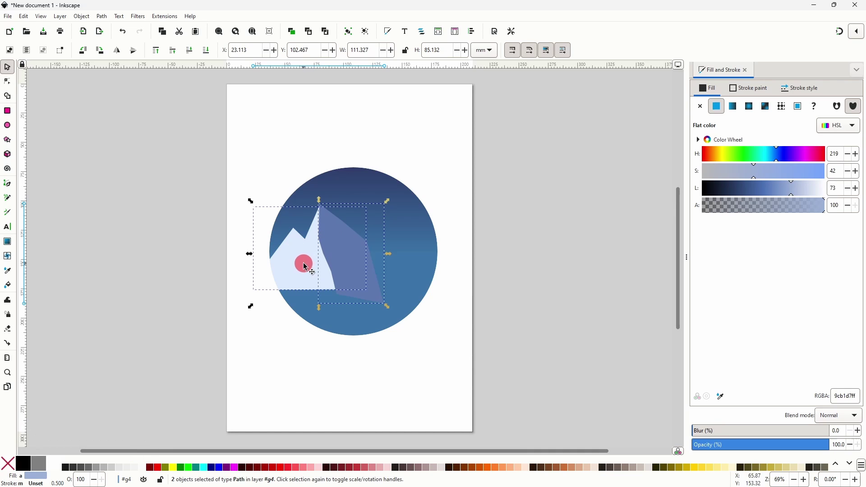
left_click(8, 96)
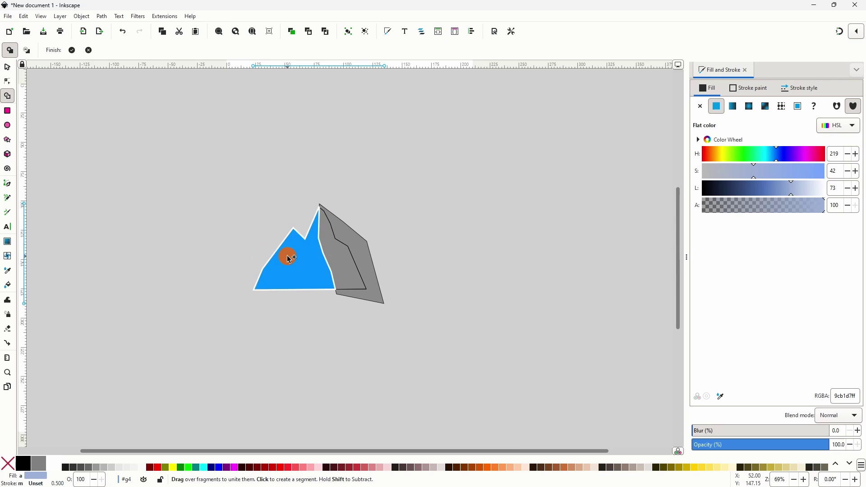
mouse_move(289, 258)
left_mouse_down()
mouse_move(323, 277)
mouse_move(337, 263)
mouse_move(329, 253)
left_mouse_up()
key("Return")
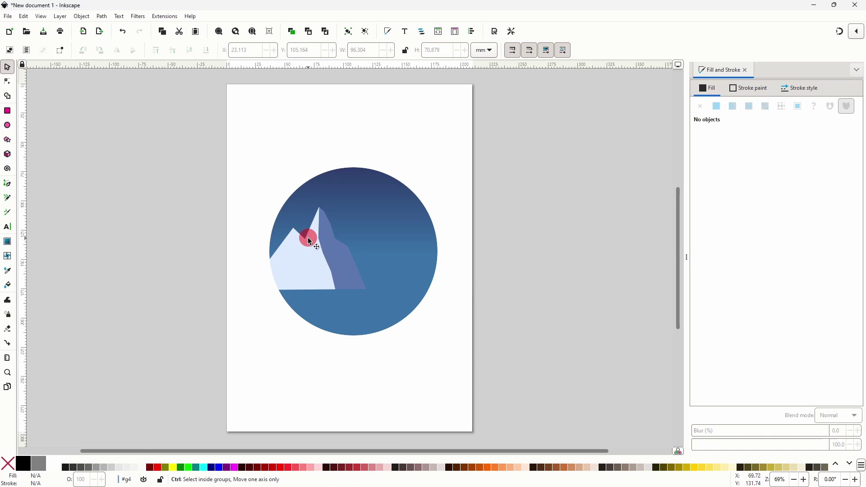
- Duplicate the pale left face of the mountain and fill the copy with white
scroll(309, 238, "up", 2)
left_click_drag(310, 239, 294, 222)
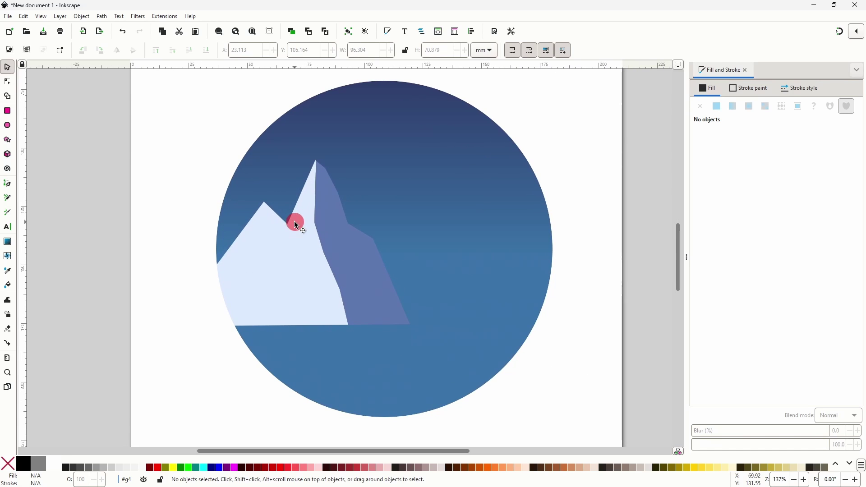
right_click(278, 247)
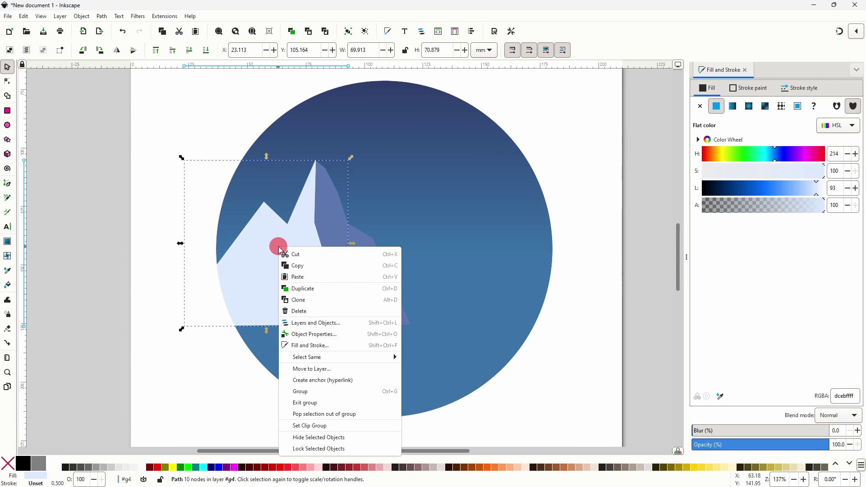
left_click(306, 288)
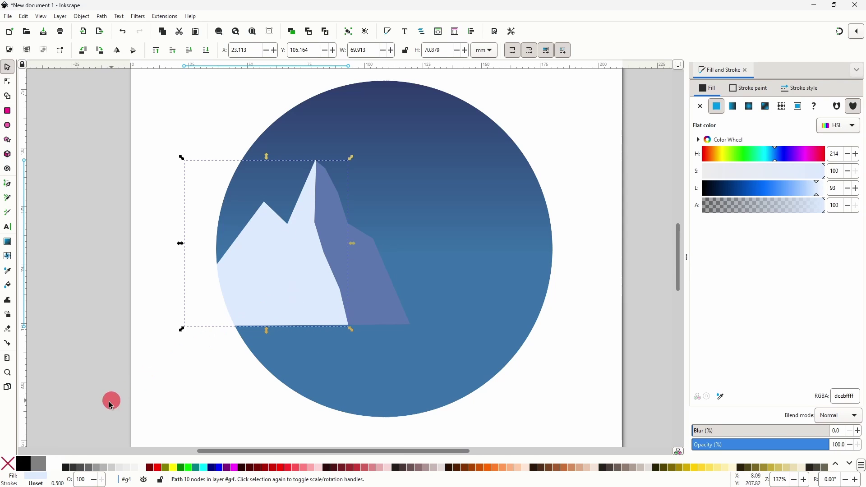
left_click(57, 466)
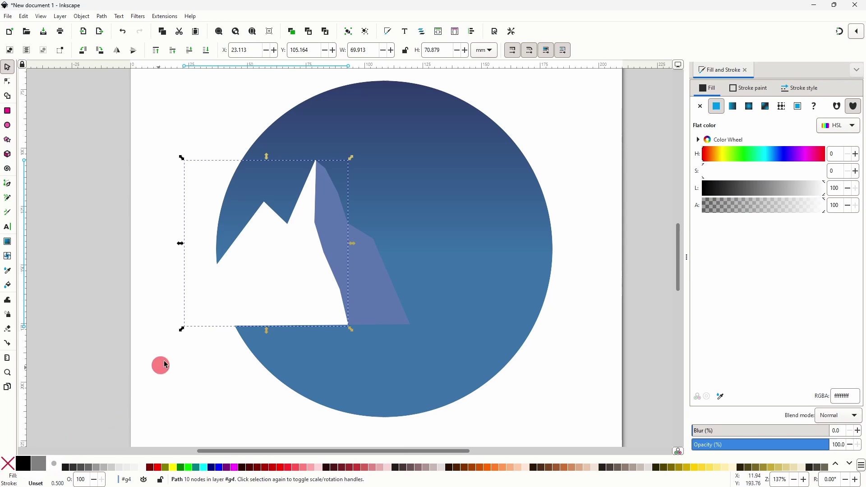
- Duplicate the white mountain face and fill the new copy with red (ff0000)
right_click(290, 256)
left_click(317, 295)
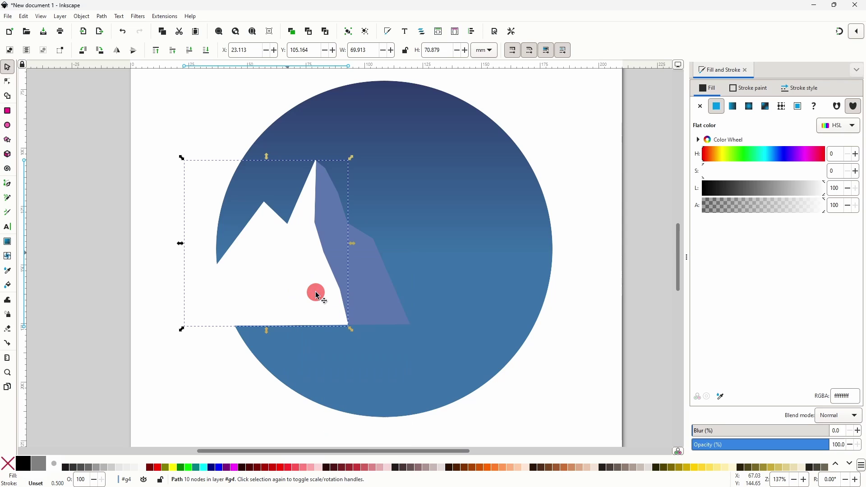
left_click(157, 467)
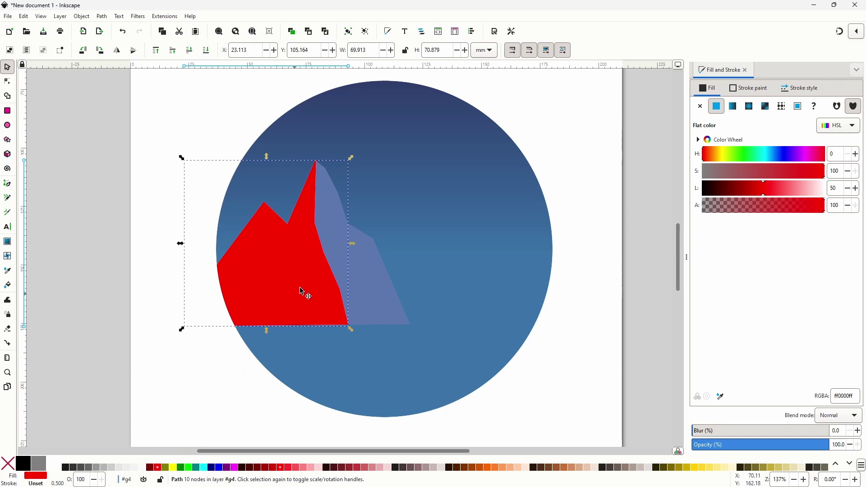
- Shift the red copy about 1.2 mm down and 0.2 mm right, leaving a thin white sliver along the ridge
left_click(323, 202)
scroll(316, 197, "up", 2)
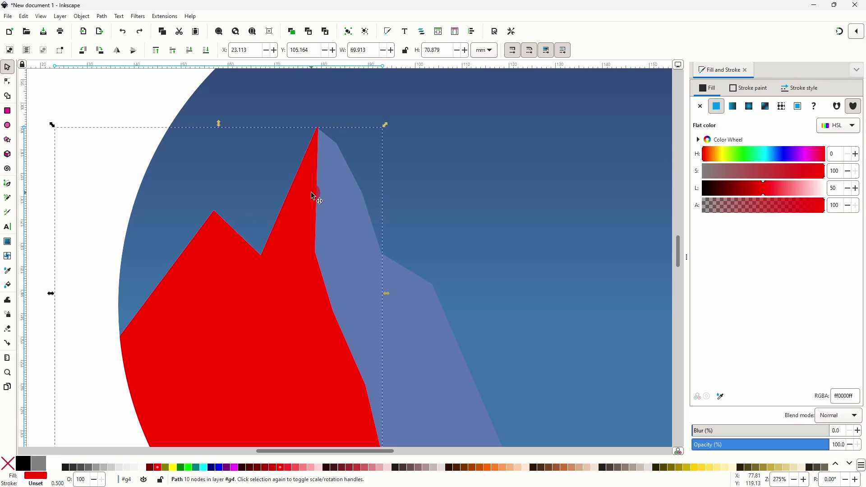
left_click_drag(316, 197, 314, 203)
- Select the red copy together with the white shape beneath it and start the Shape Builder on both
key("shift+alt")
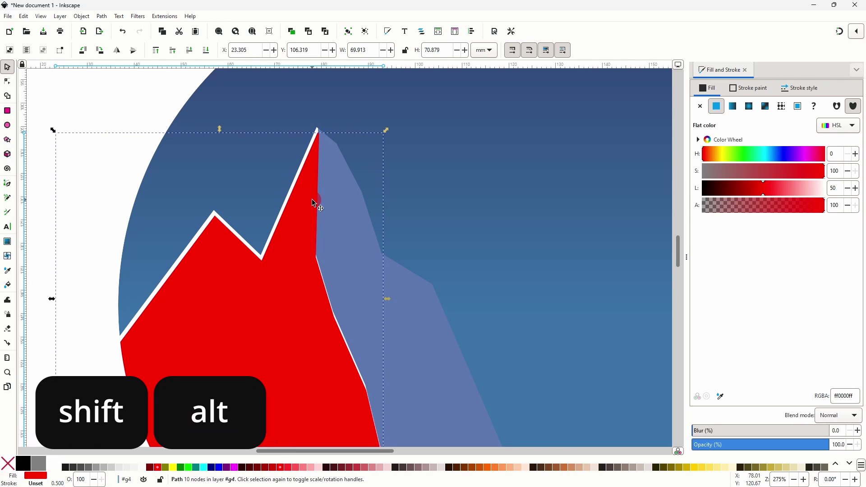
left_click(295, 285, "alt+shift")
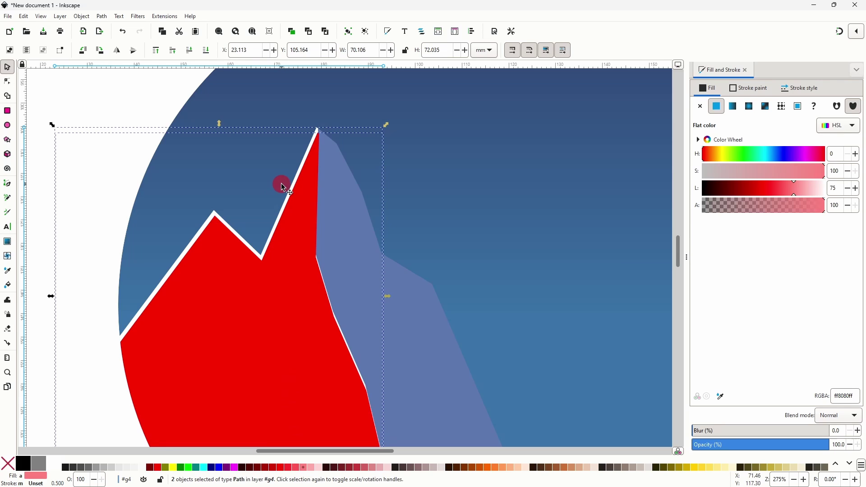
left_click(11, 97)
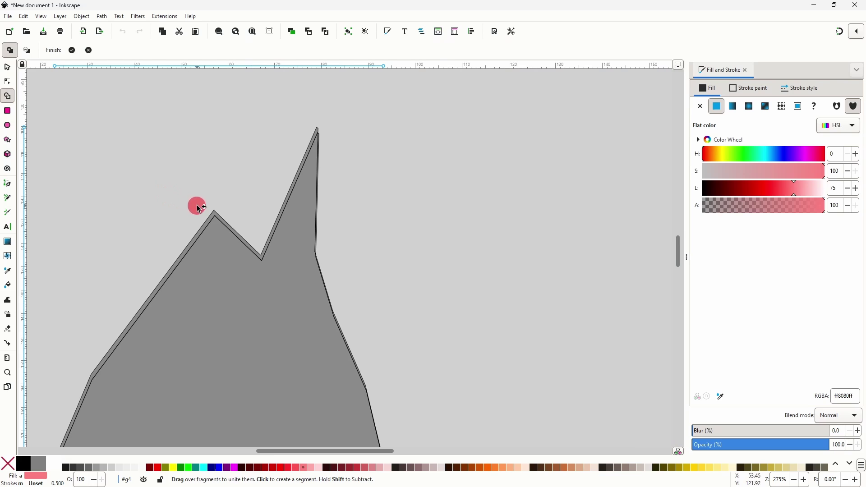
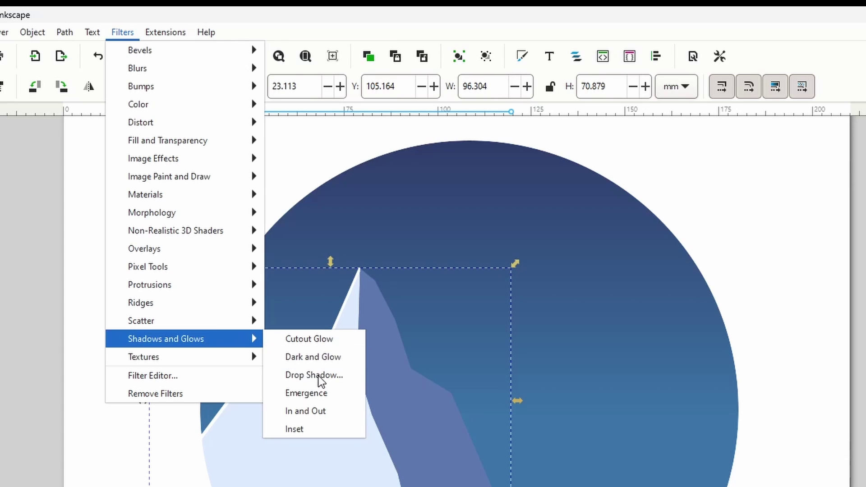
- Start a Drop Shadow filter on the mountain with a blur colour of hue 216, saturation 94, lightness 15 and alpha 30
left_click(317, 375)
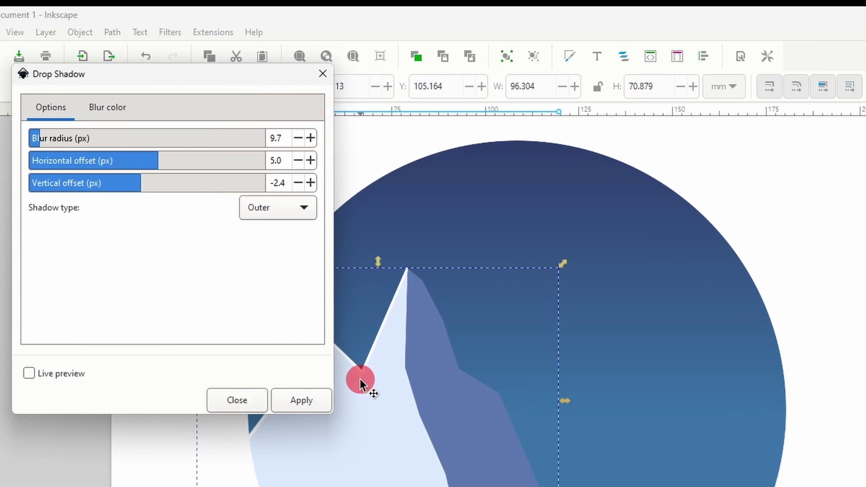
left_click(123, 109)
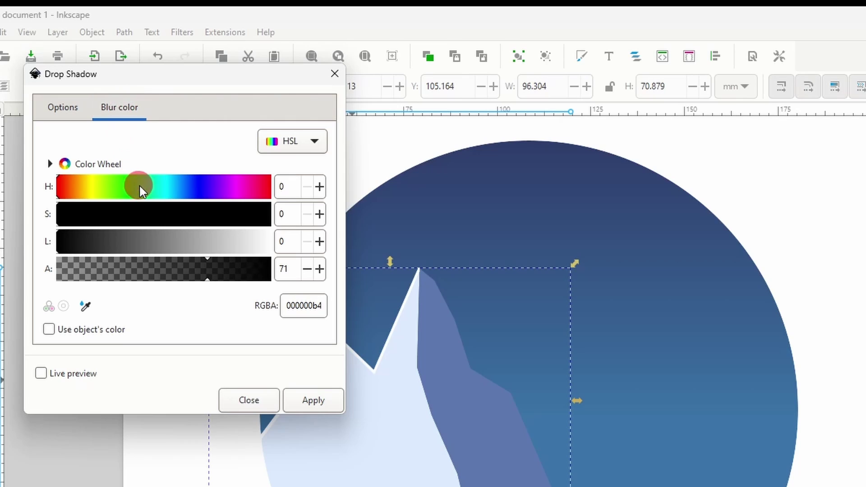
left_click_drag(139, 184, 180, 191)
left_click(213, 219)
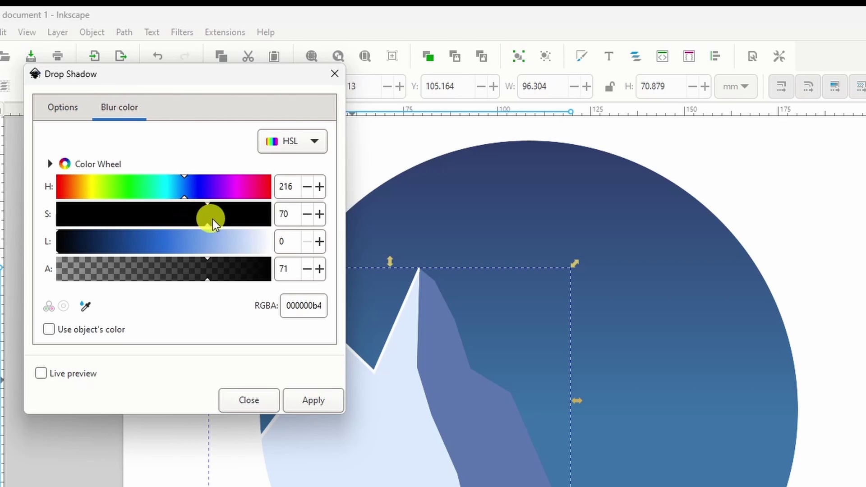
left_click_drag(242, 223, 258, 220)
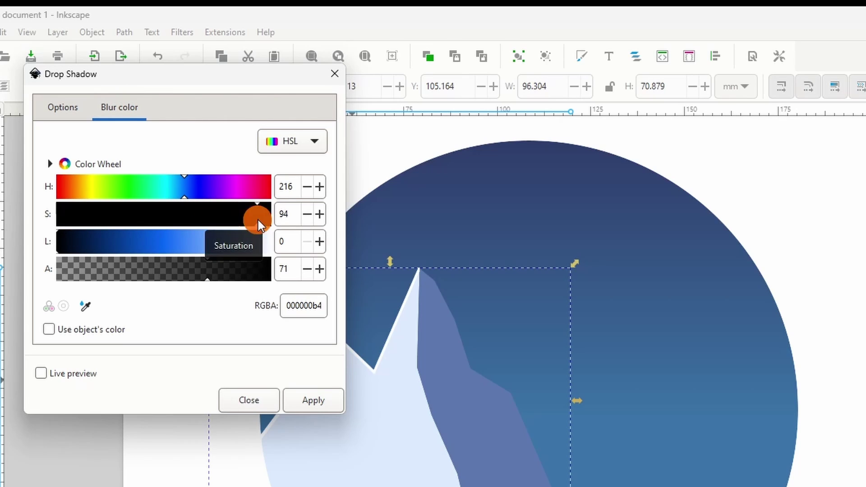
left_click_drag(218, 249, 102, 248)
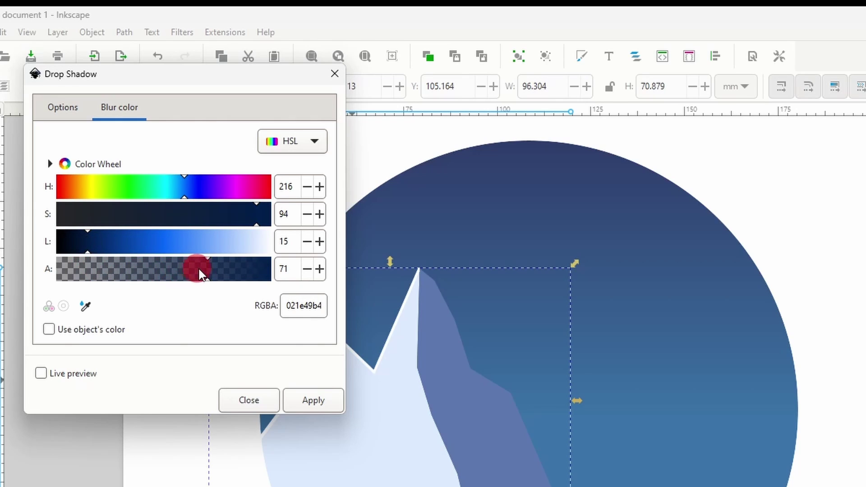
left_click_drag(199, 270, 139, 276)
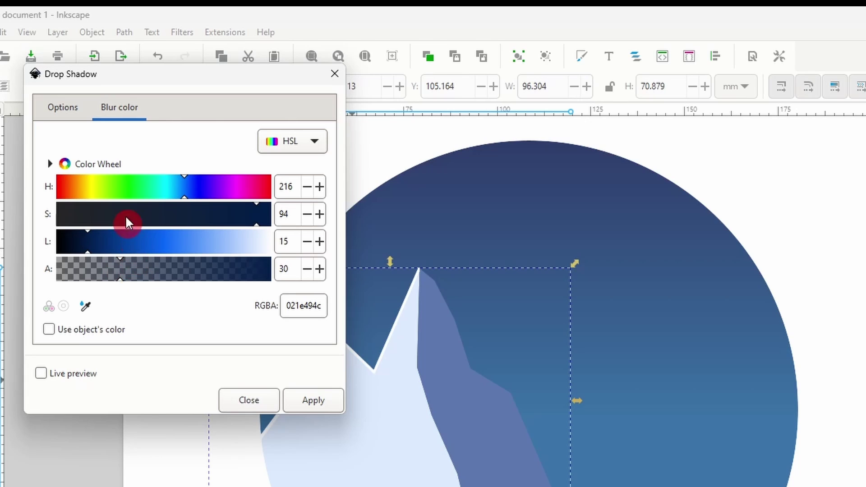
- Keep the shadow type as Outer and turn on the live preview of the drop shadow
left_click(70, 111)
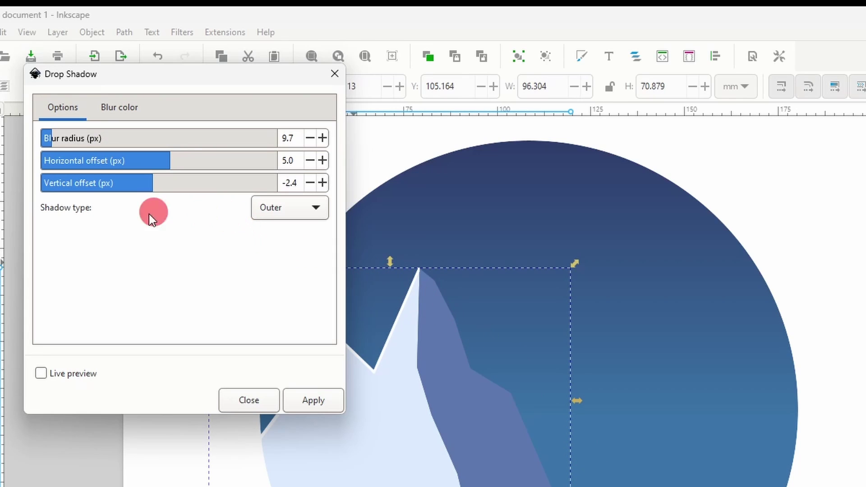
left_click(299, 209)
left_click(294, 210)
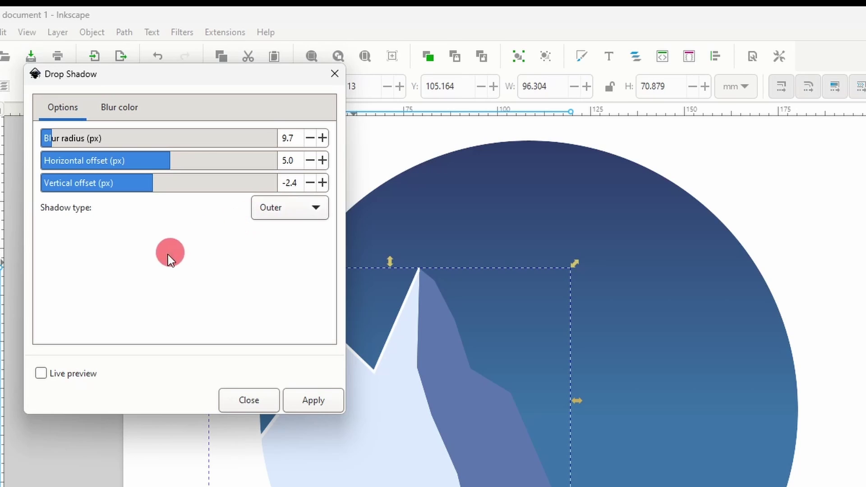
left_click(78, 374)
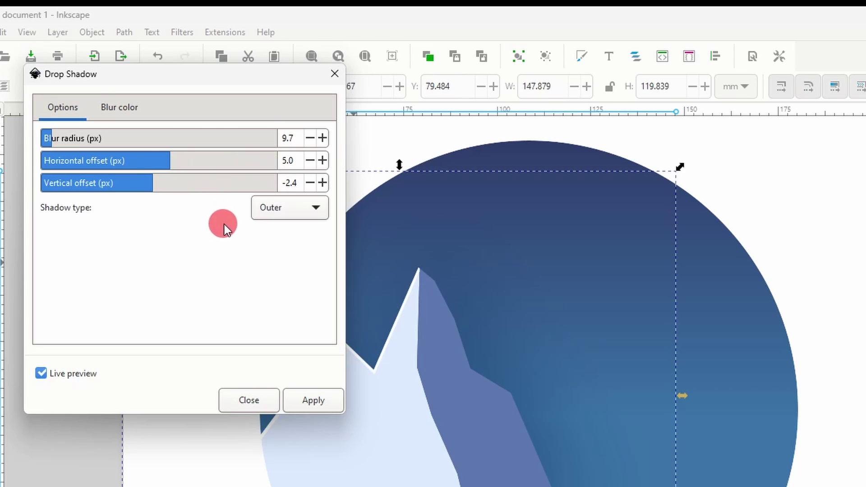
- Set the shadow's blur radius to 3.4 px, horizontal offset to 4.2 px and vertical offset to -0.9 px, and apply the filter
left_click(298, 161)
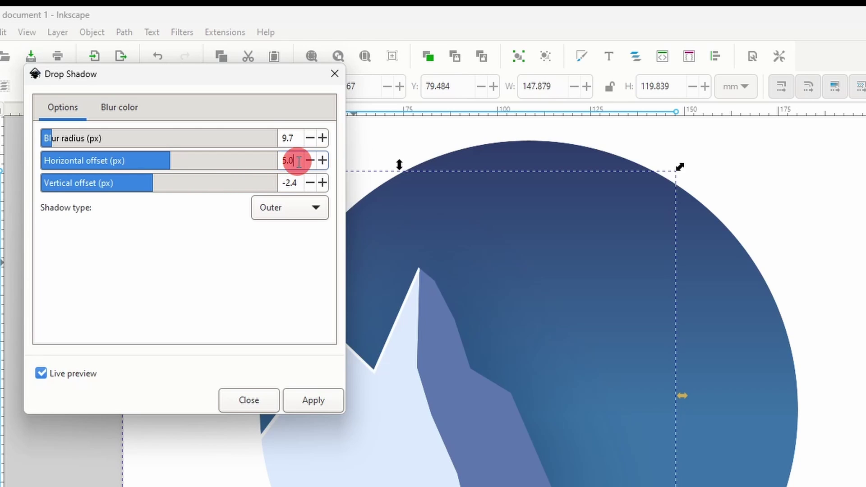
scroll(297, 161, "down", 4)
left_click(296, 183)
scroll(298, 183, "up", 3)
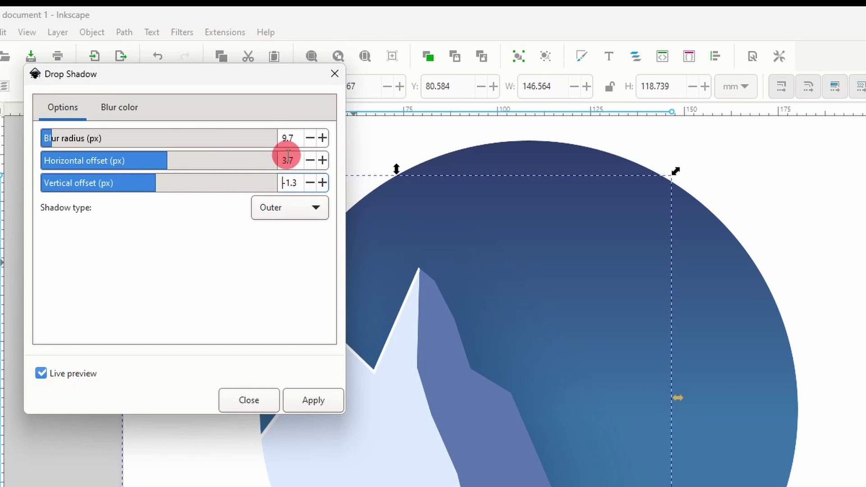
left_click(299, 139)
scroll(296, 141, "down", 9)
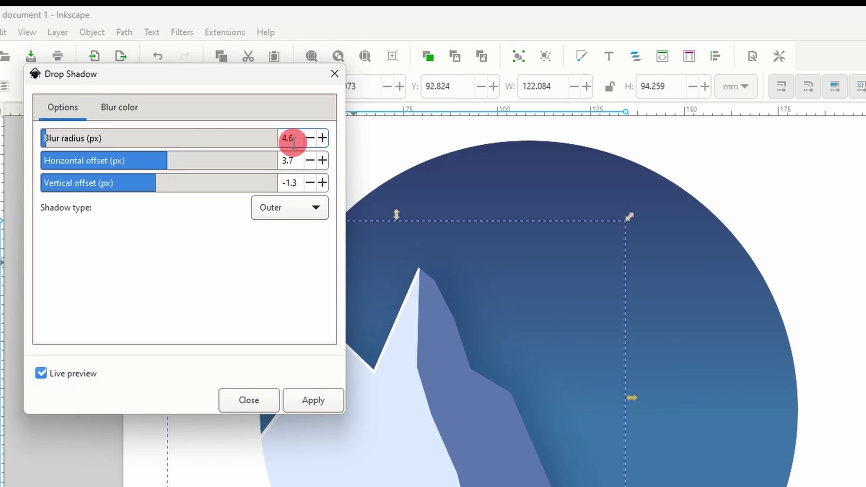
left_click(293, 161)
scroll(292, 163, "up", 2)
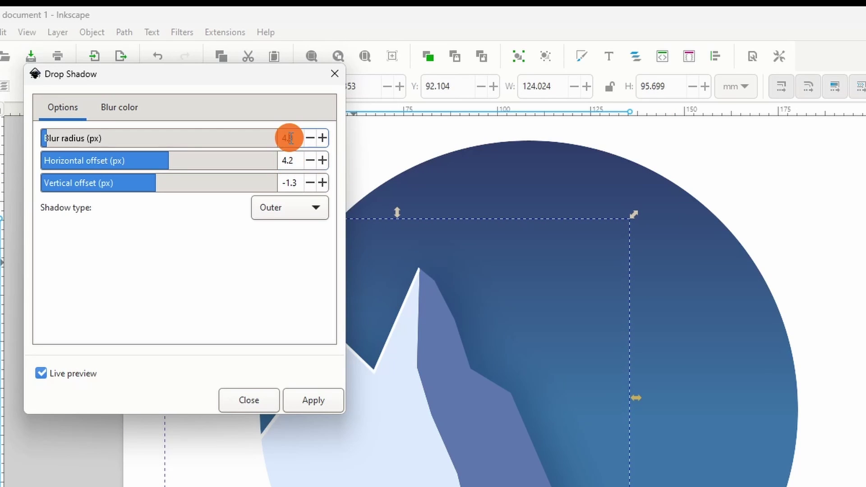
scroll(291, 138, "down", 3)
left_click(293, 182)
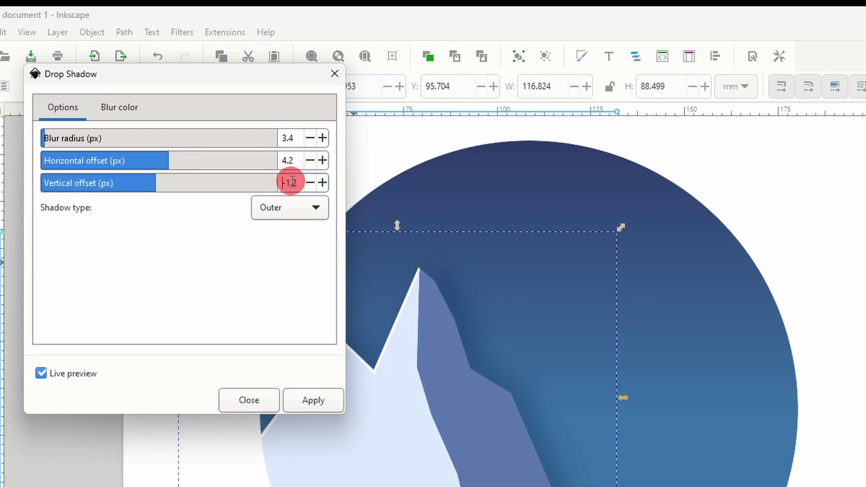
scroll(292, 182, "down", 1)
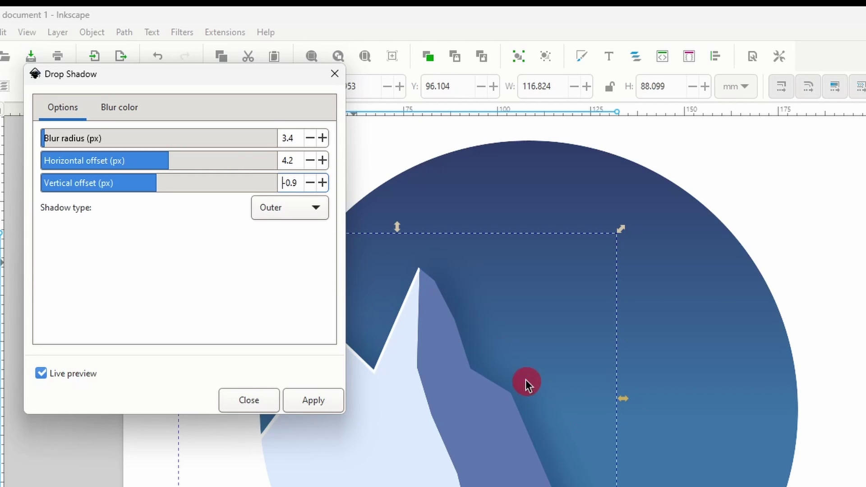
left_click(323, 400)
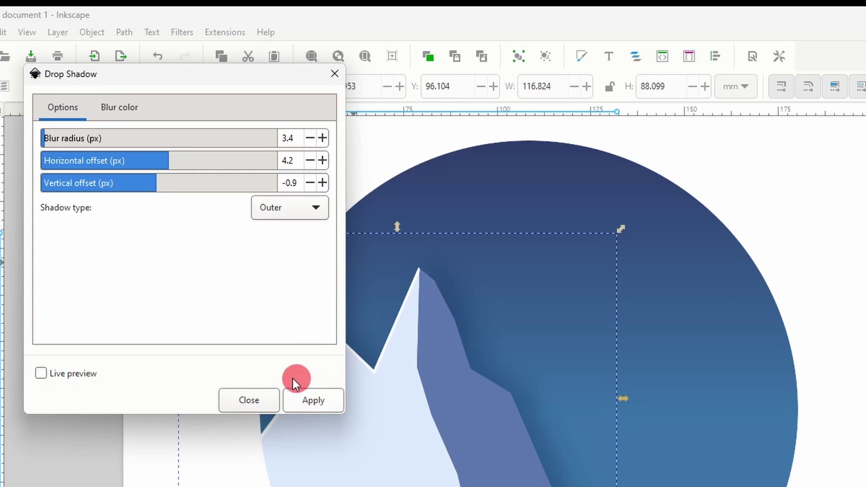
- Draw a closed jagged mountain about 101 mm wide and 77 mm tall with the Pen tool, overlapping the first mountain's shaded side and the circle's right edge
left_click(249, 401)
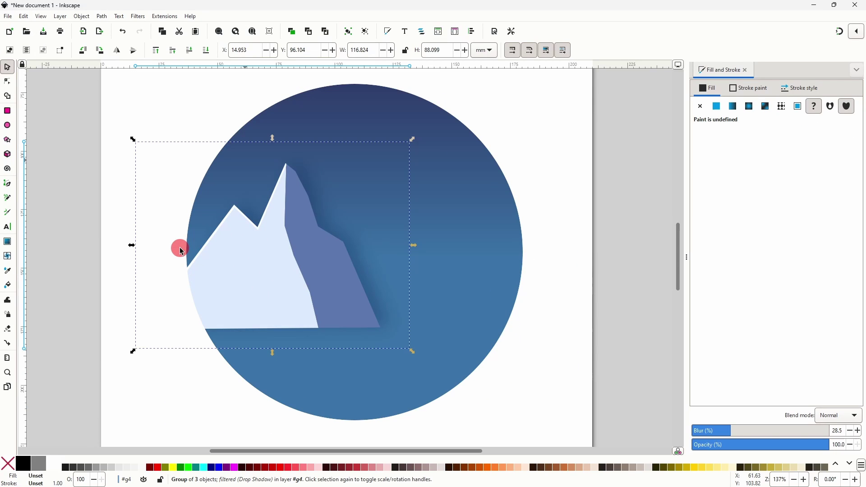
left_click(8, 183)
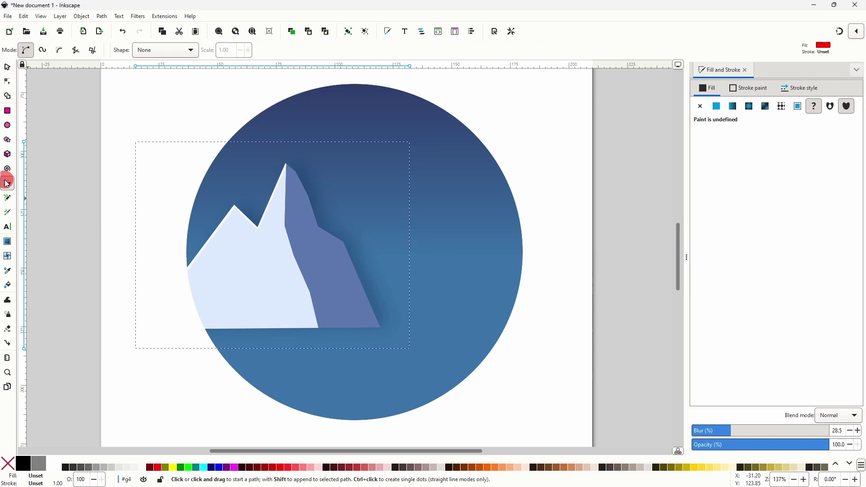
left_click(310, 301)
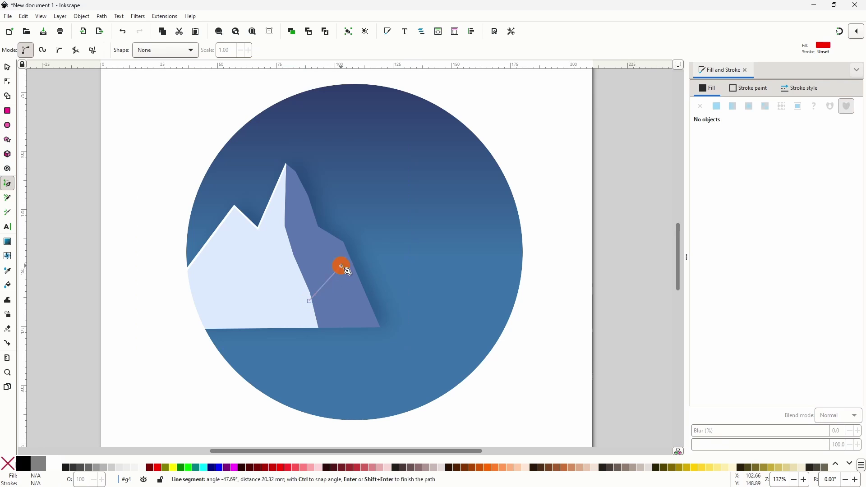
left_click(364, 254)
left_click(391, 204)
left_click(418, 176)
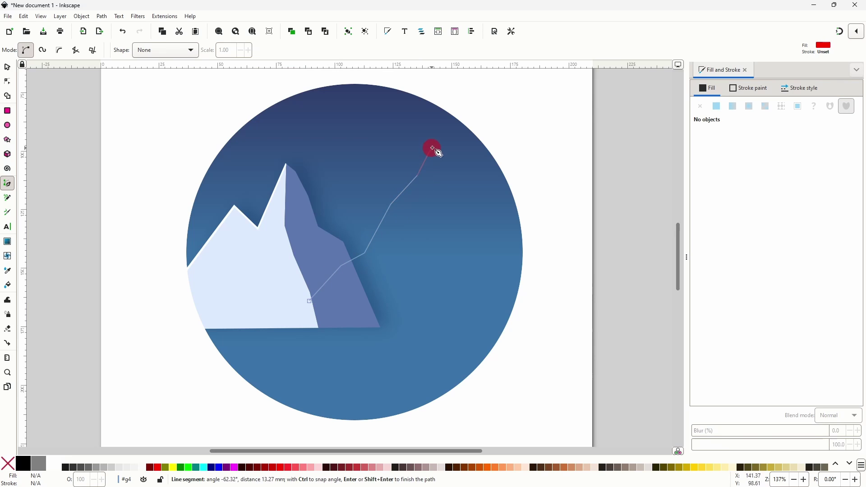
left_click(435, 144)
left_click(454, 164)
left_click(484, 231)
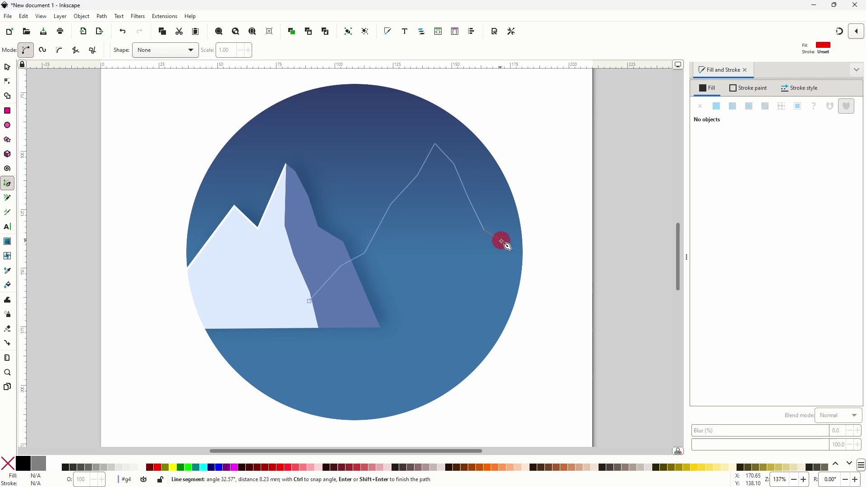
left_click(507, 248)
left_click(534, 287)
left_click(539, 323)
left_click(304, 313)
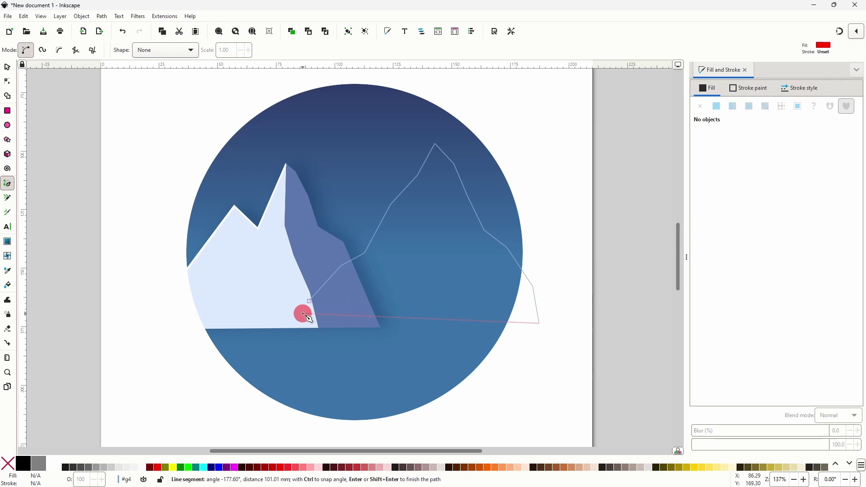
left_click(310, 300)
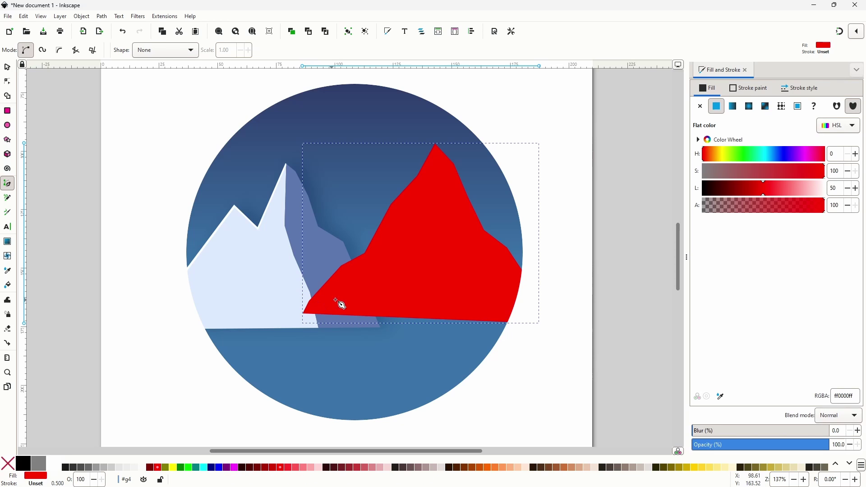
- Fill the new red mountain with the pale blue sampled from the first mountain's light face
left_click(234, 274)
left_click(8, 271)
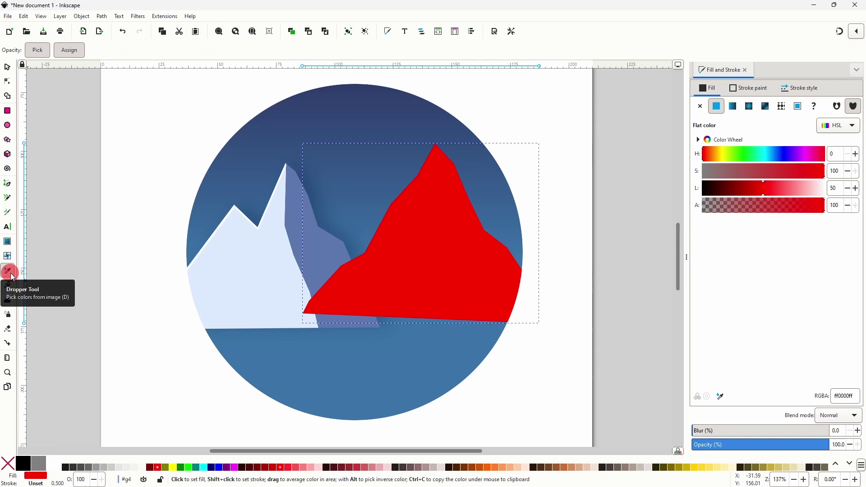
left_click(267, 265)
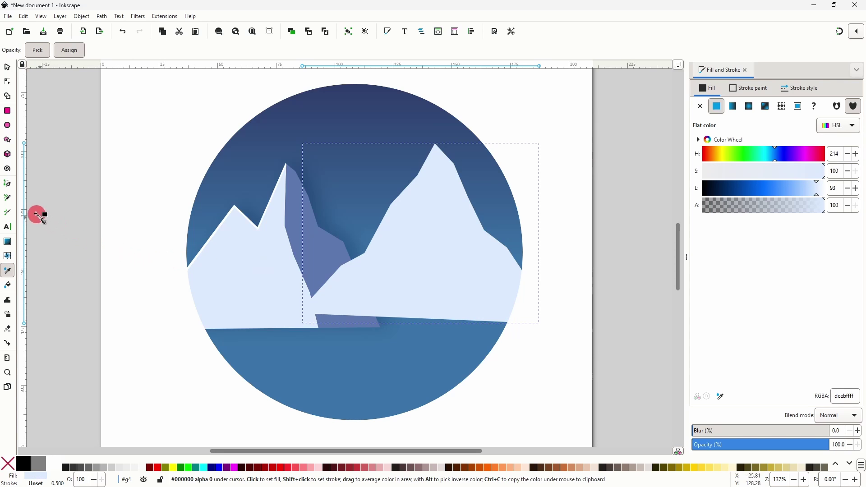
- Draw a closed facet about 57 mm wide and 77 mm tall over the new mountain's right slope, filled with the first mountain's sampled slate blue
left_click(7, 184)
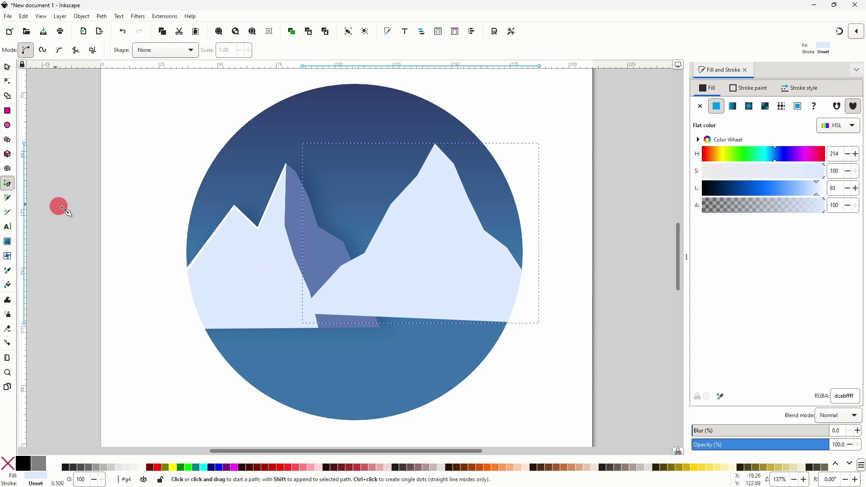
left_click(436, 132)
left_click(434, 210)
left_click(452, 239)
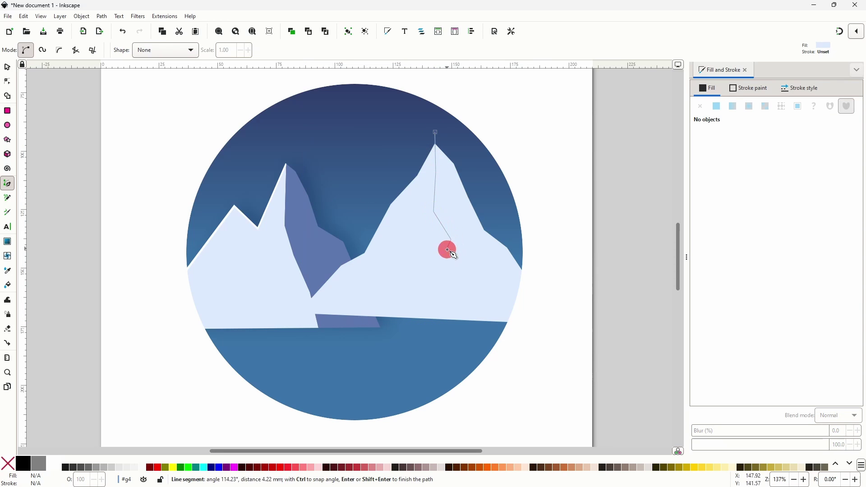
left_click(452, 265)
left_click(484, 277)
left_click(499, 274)
left_click(536, 311)
left_click(567, 278)
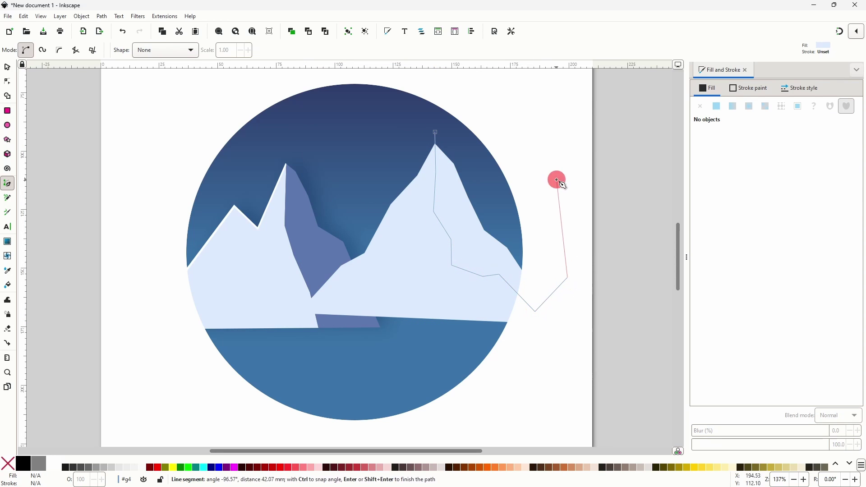
left_click(554, 170)
left_click_drag(522, 147, 513, 143)
left_click(436, 131)
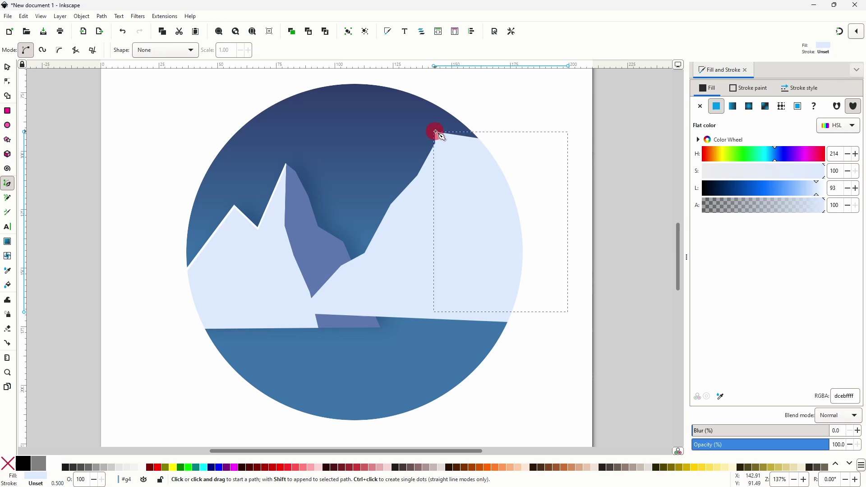
left_click(7, 271)
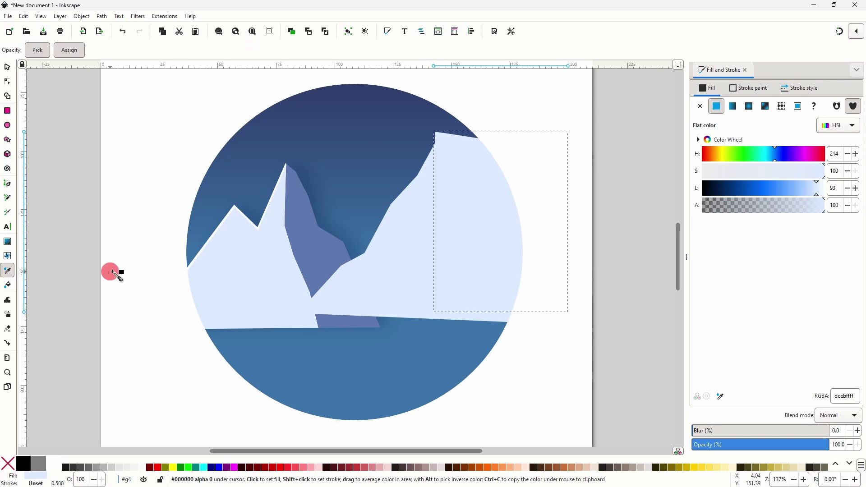
left_click(312, 238)
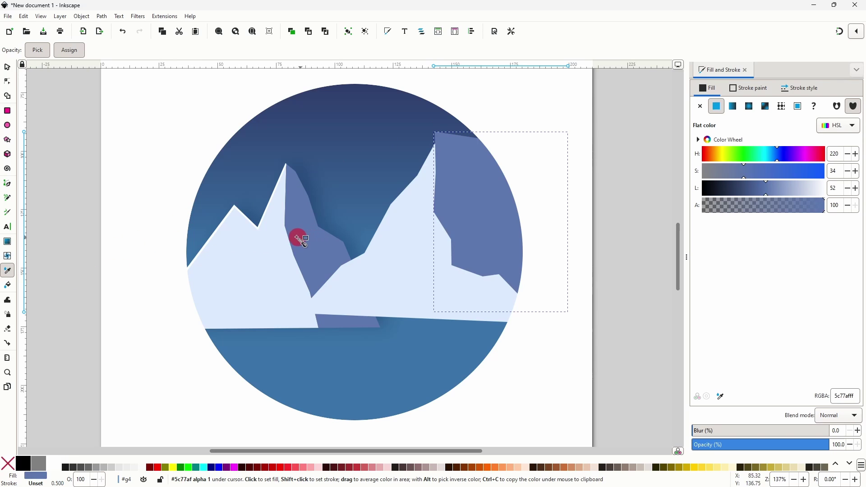
- Trim the slate-blue facet to the new mountain with Shape Builder, keeping the light face and the overlapping shaded face as separate pieces
left_click(8, 67)
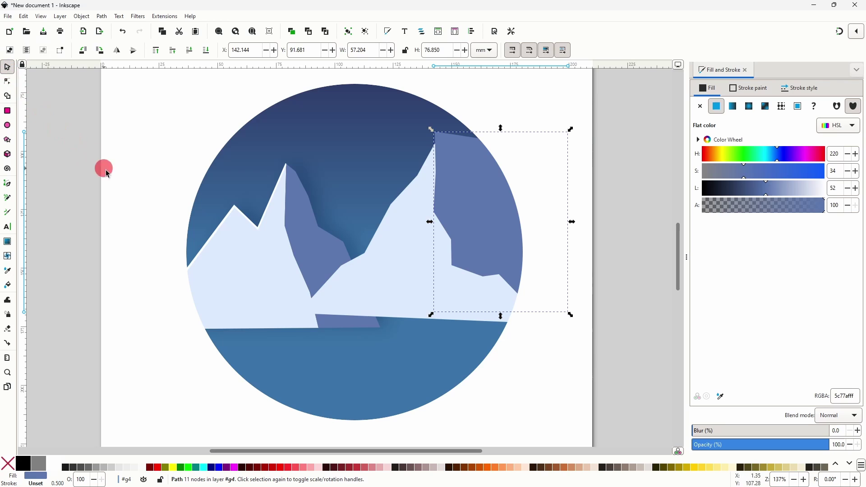
key("shift")
left_click(425, 203, "shift")
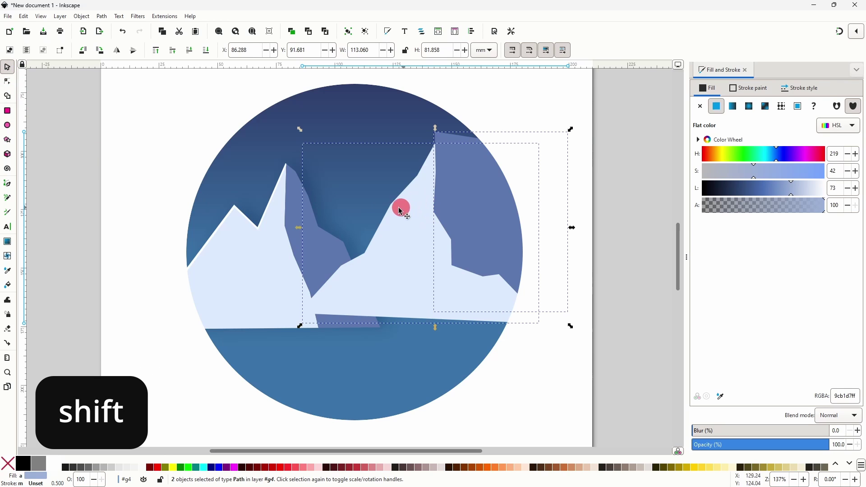
left_click(7, 96)
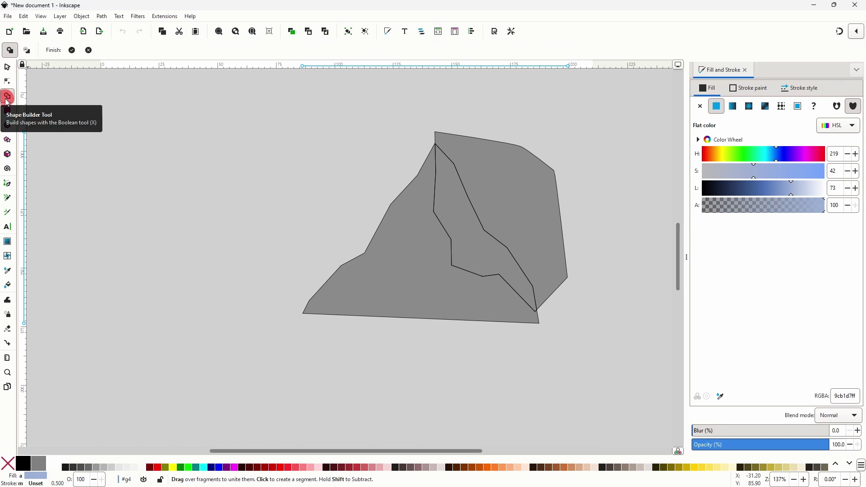
left_click(399, 238)
left_click_drag(400, 239, 445, 185)
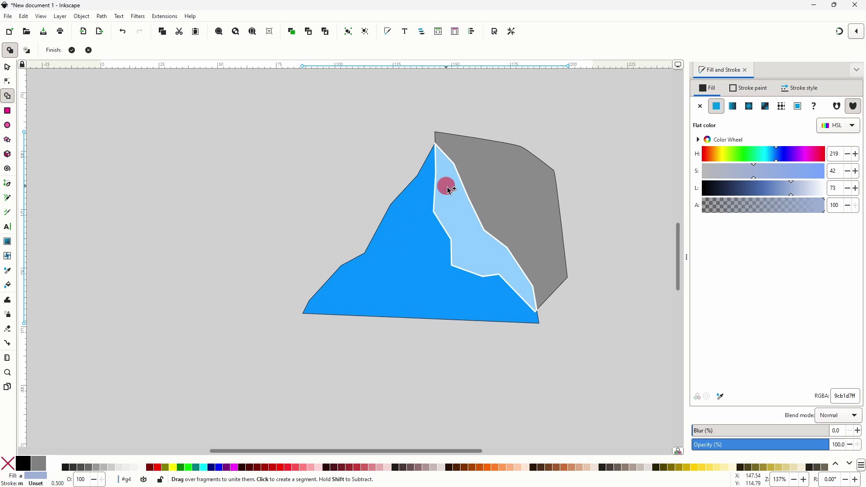
key("Return")
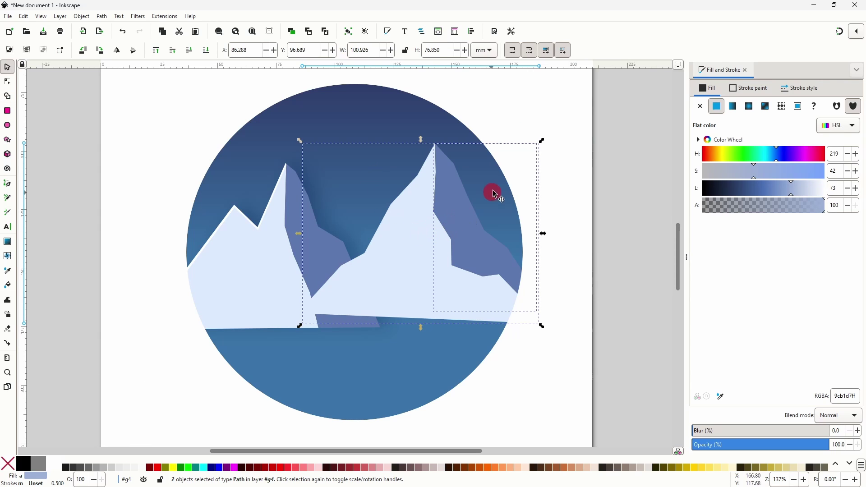
left_click(490, 130)
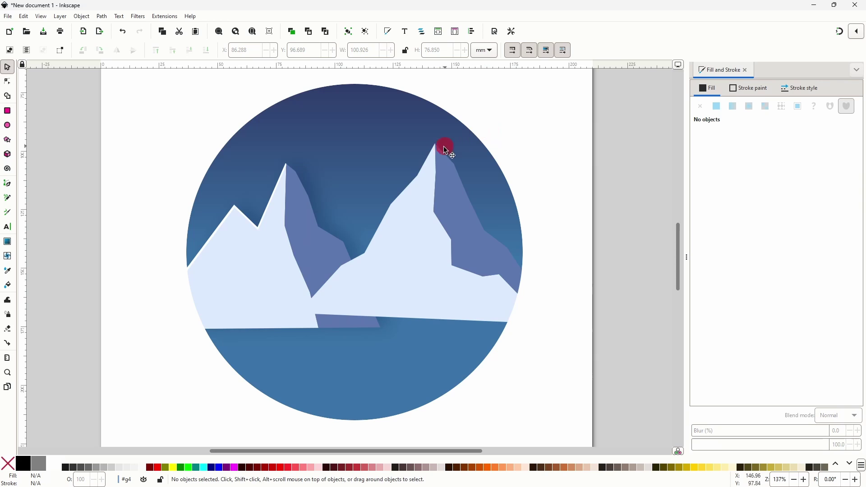
- Duplicate the new mountain's light face and fill the copy white
right_click(416, 210)
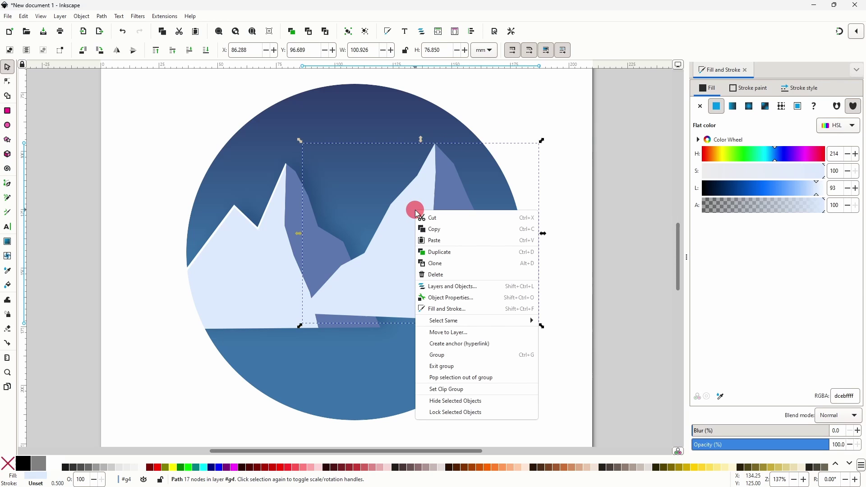
left_click(448, 253)
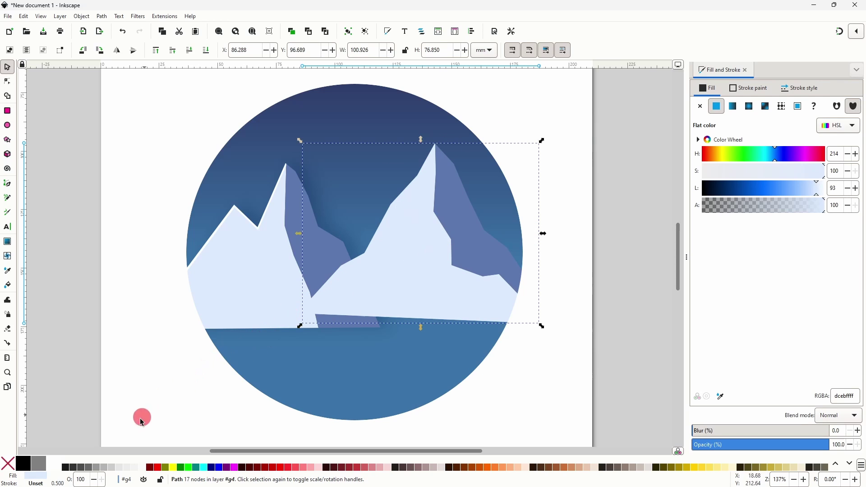
left_click(59, 466)
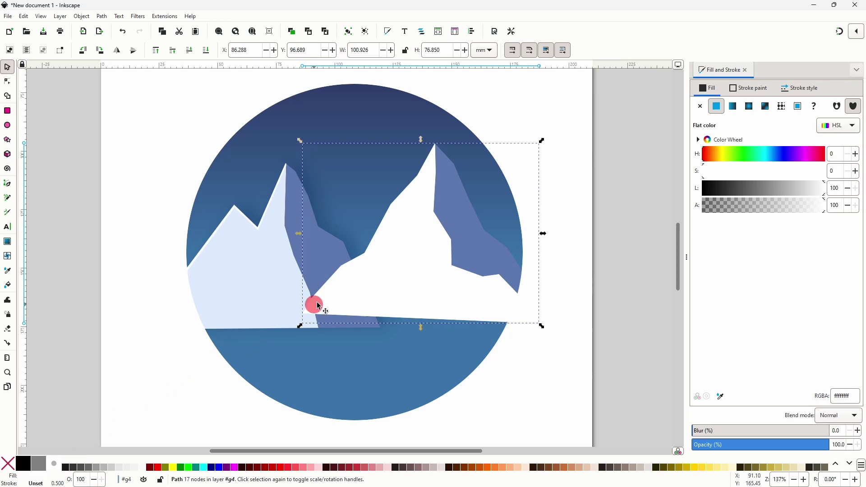
- Duplicate the white face as a Fuchsia (#FF00FF) copy and offset it about 1 mm down and slightly right
right_click(397, 251)
left_click(423, 288)
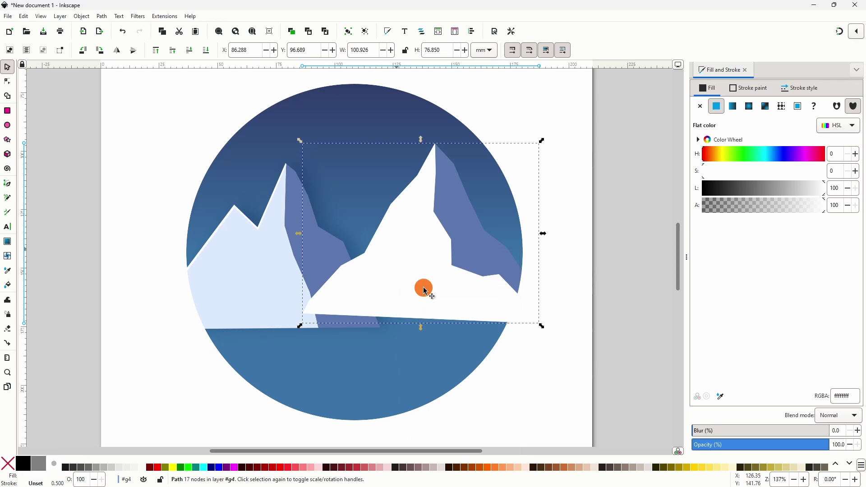
left_click(234, 467)
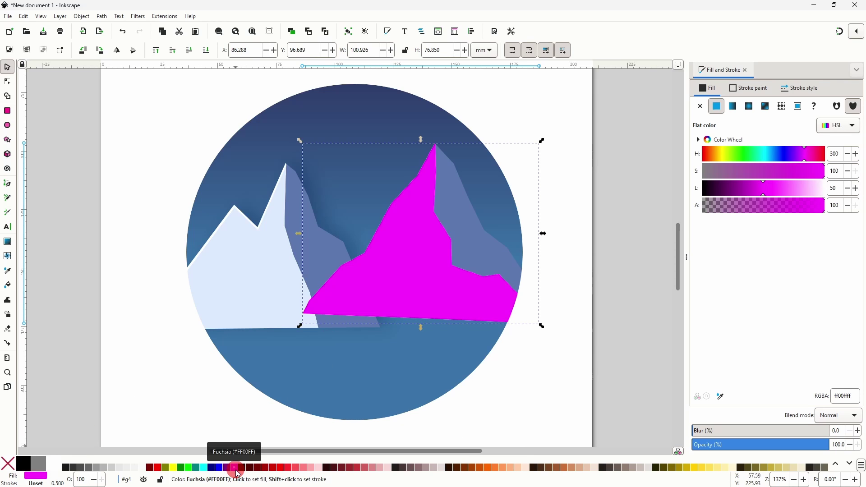
scroll(434, 195, "up", 2)
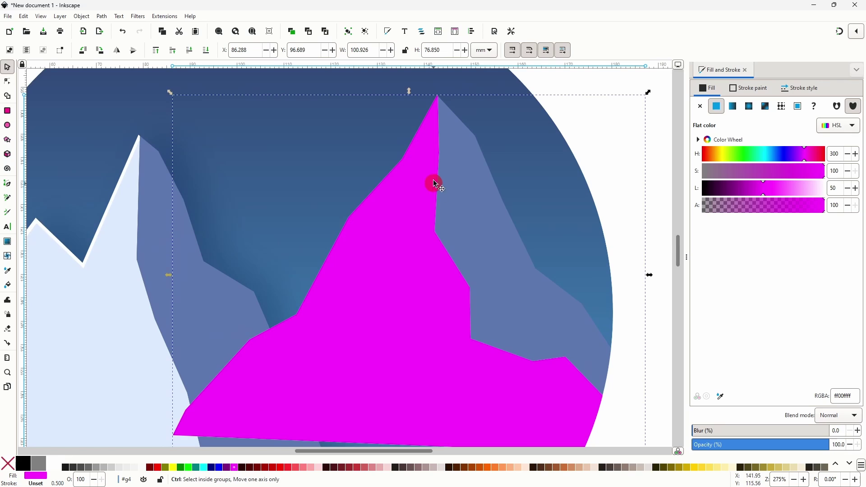
left_click_drag(438, 136, 439, 146)
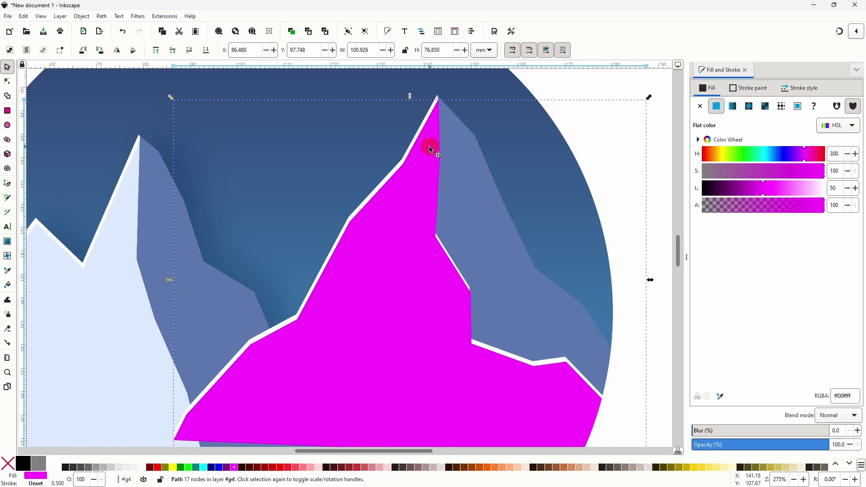
- Use Shape Builder on the fuchsia and white copies to keep only the thin white strip along the left ridge
left_click(404, 243, "alt+shift")
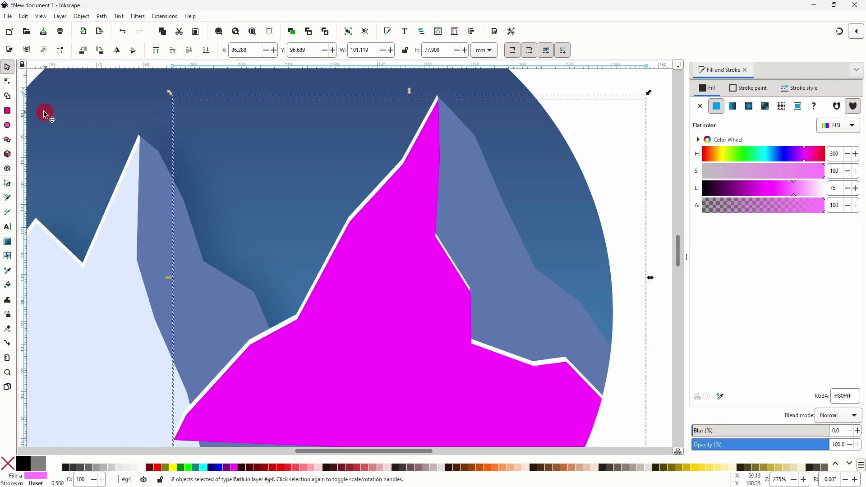
left_click(9, 99)
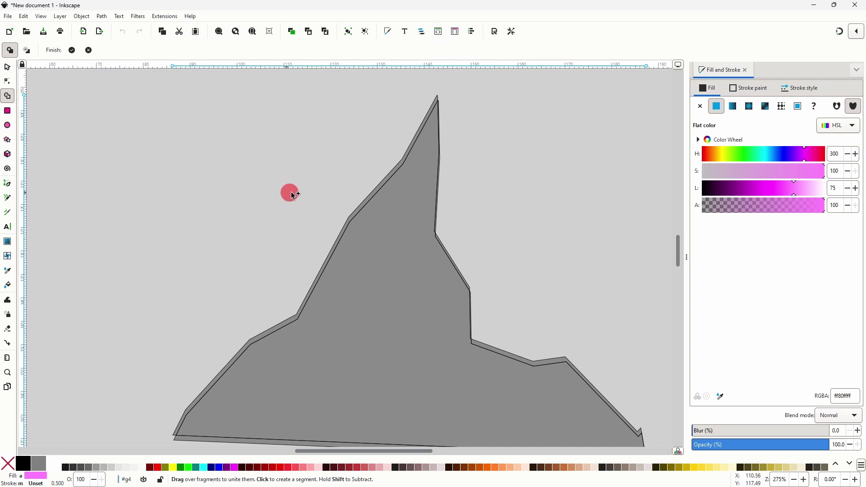
left_click(368, 199)
key("Return")
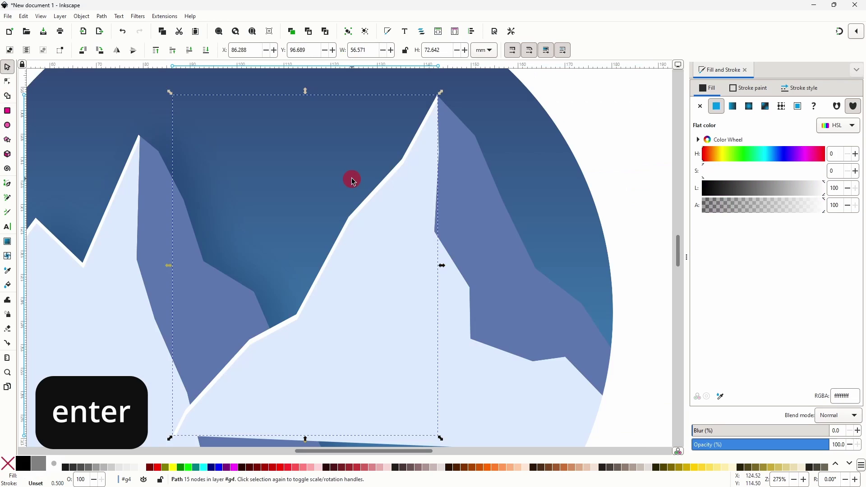
- Group the second mountain's white ridge highlight, shaded facet and light face
scroll(352, 179, "down", 1)
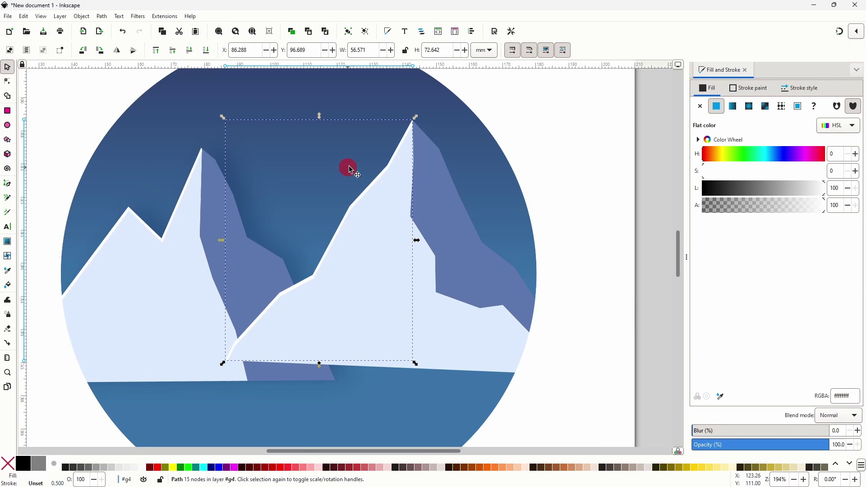
left_click(439, 198, "shift")
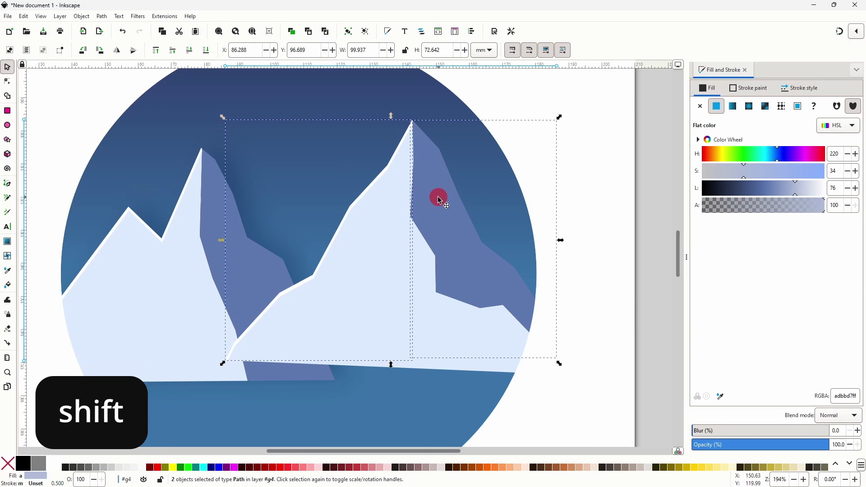
left_click(396, 246, "shift")
right_click(387, 228)
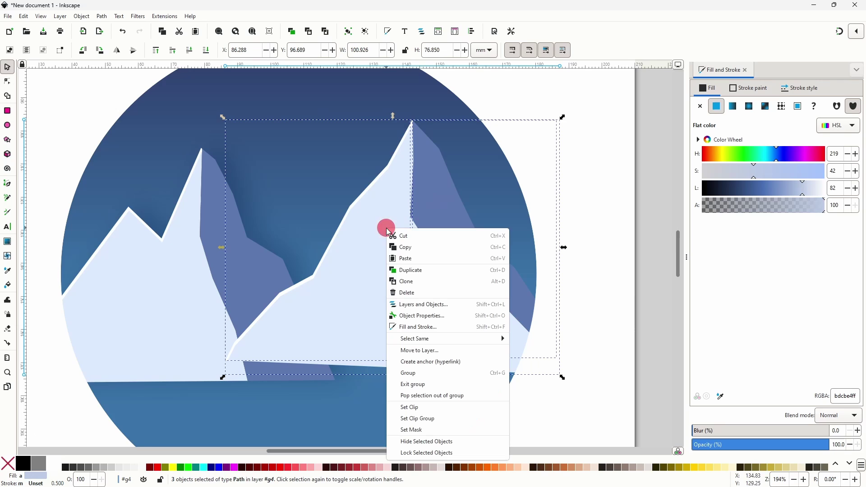
left_click(417, 373)
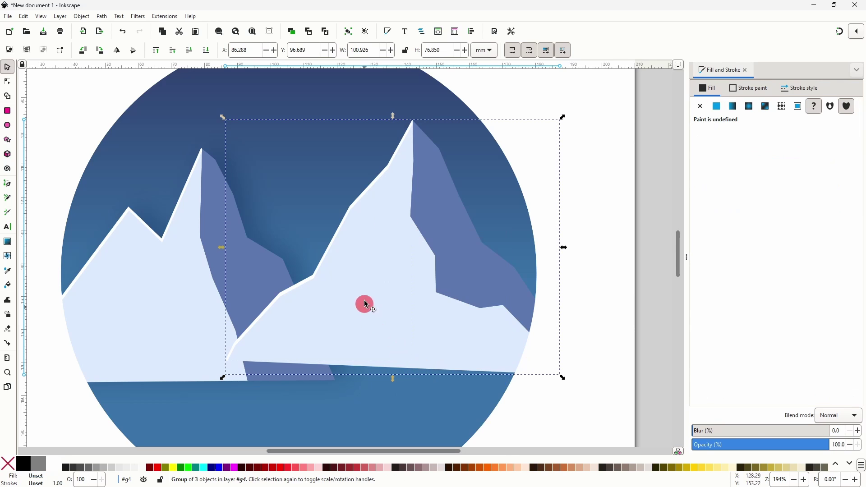
- Apply an outer Drop Shadow to the second mountain group with blur radius 3.4 px, horizontal offset 4.2 px and vertical offset -0.9 px
left_click(138, 16)
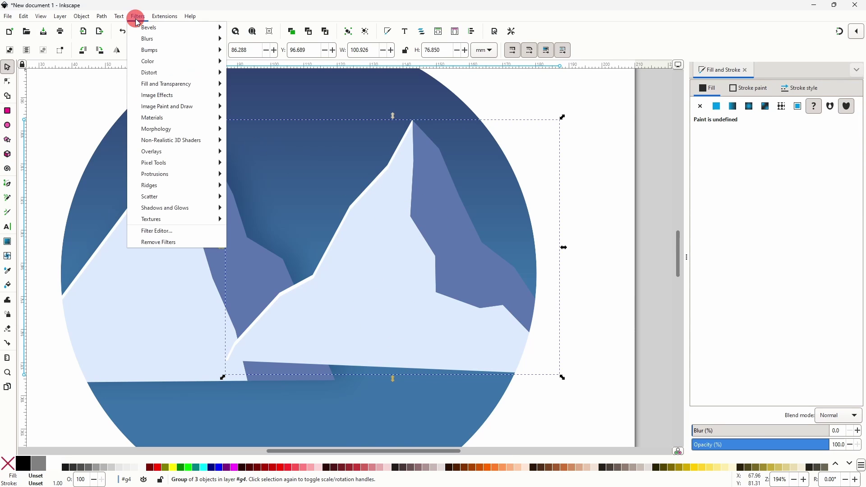
mouse_move(193, 208)
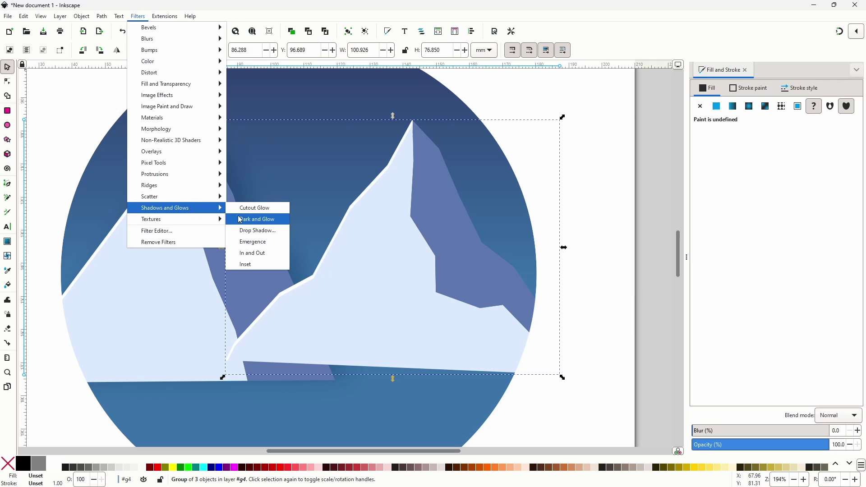
left_click(263, 231)
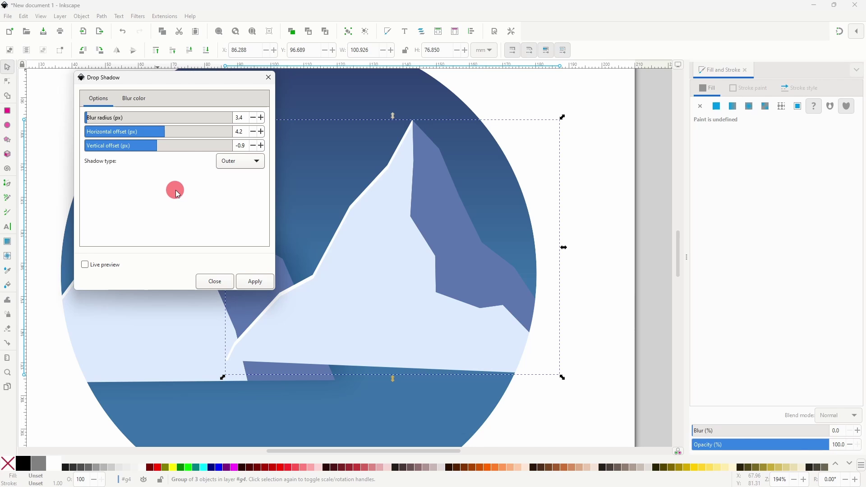
left_click(100, 266)
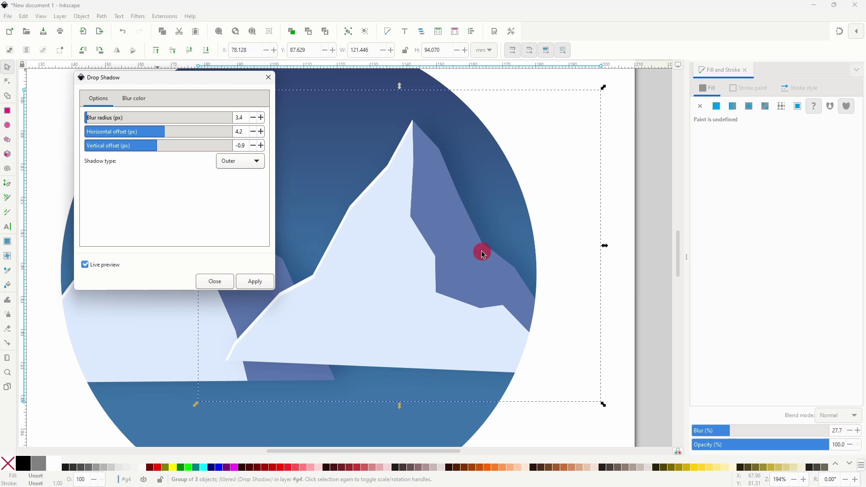
left_click(255, 281)
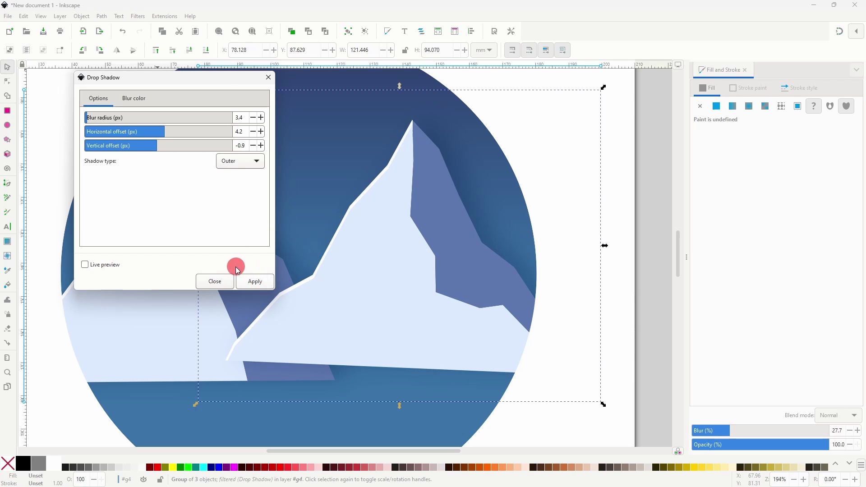
left_click(213, 280)
scroll(298, 218, "down", 1, "ctrl")
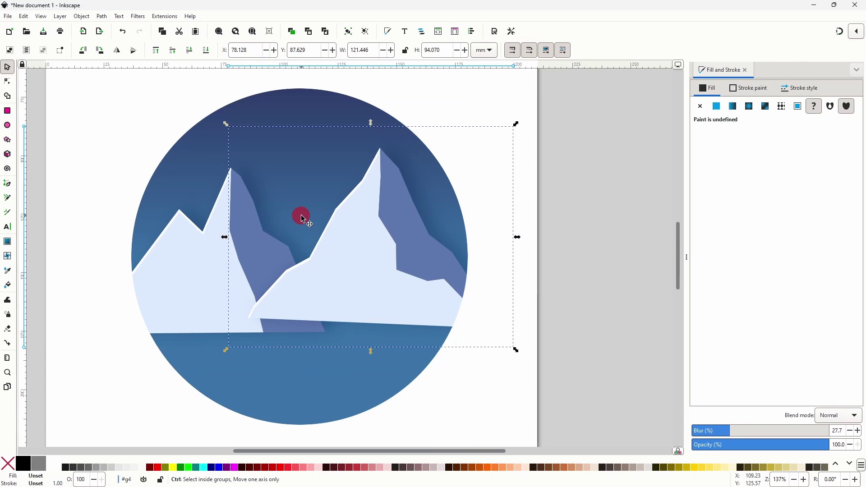
left_click(457, 107)
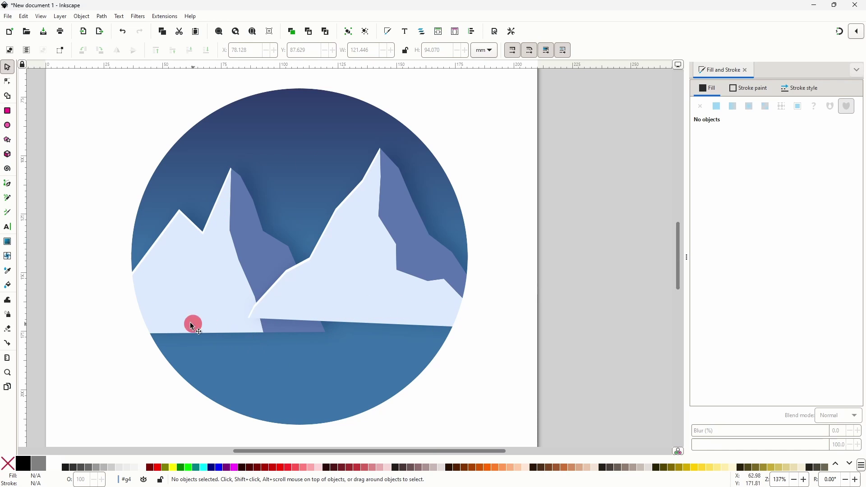
- Draw a closed curved hill shape about 160 by 60 mm across the lower part of the circle with the Pen tool
left_click(8, 184)
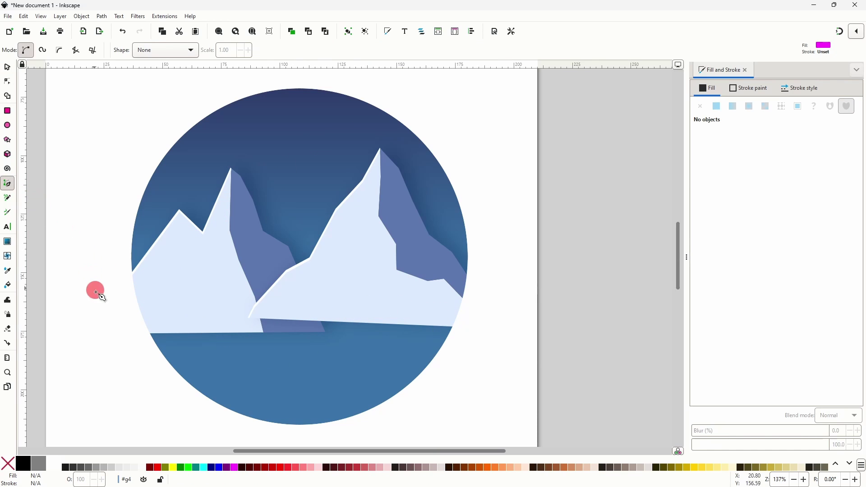
left_click(111, 346)
left_click_drag(190, 298, 237, 298)
left_click_drag(339, 340, 485, 367)
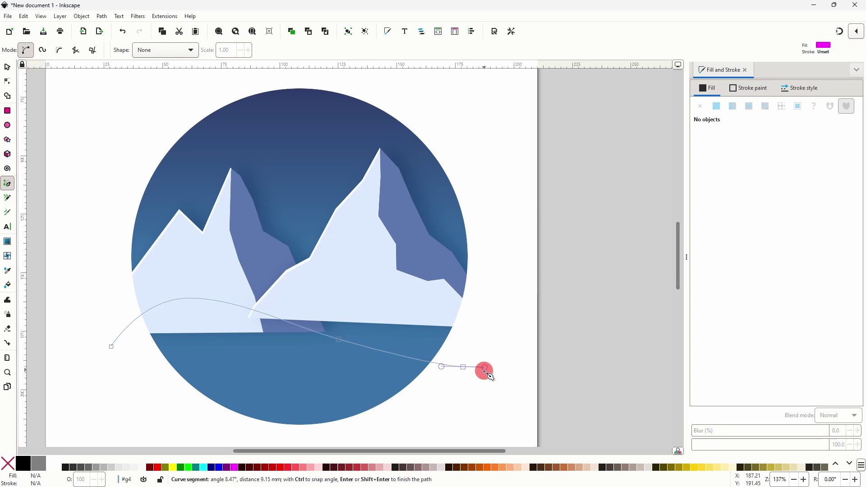
left_click(487, 390)
left_click(469, 427)
left_click(322, 438)
left_click(181, 422)
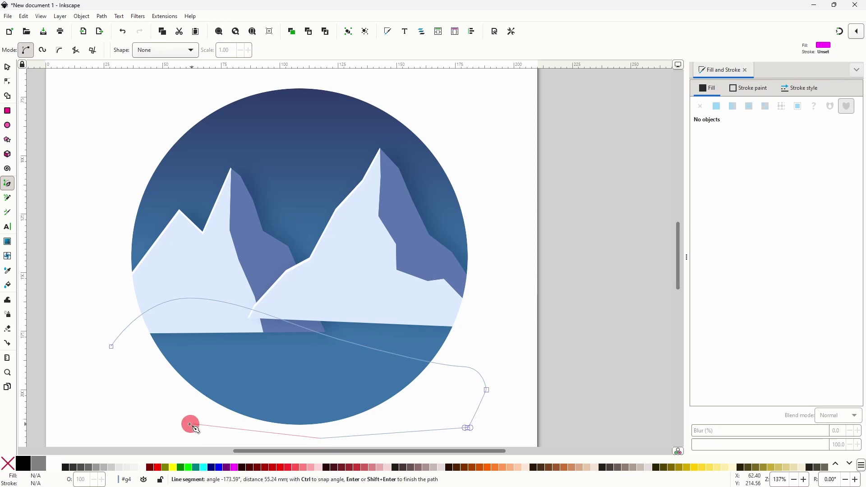
left_click(111, 347)
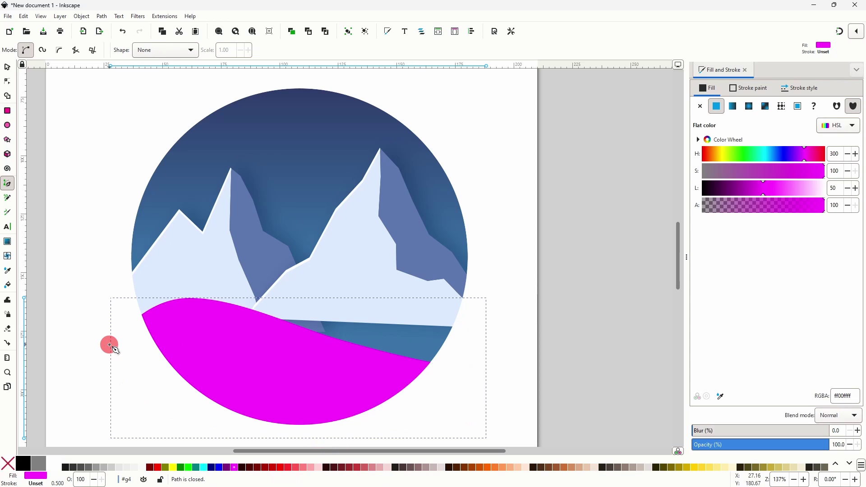
- Fill the hill with the mountain's light blue (#dcebff) using the colour picker
left_click(7, 271)
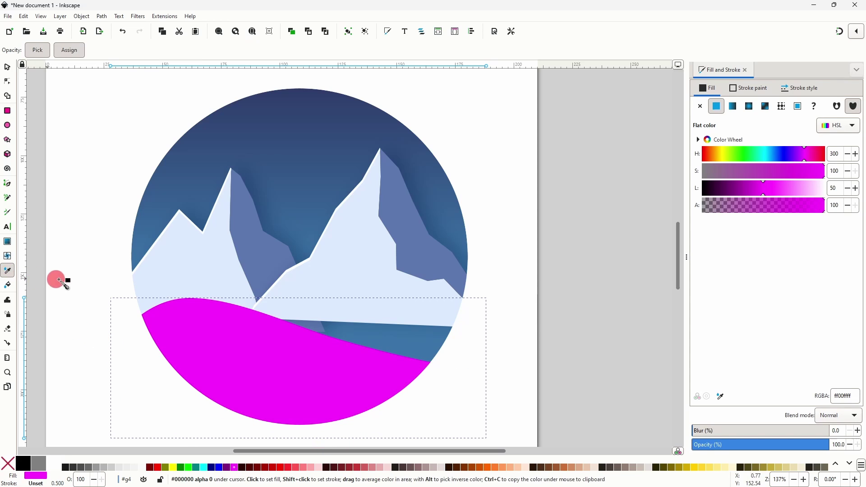
left_click(202, 267)
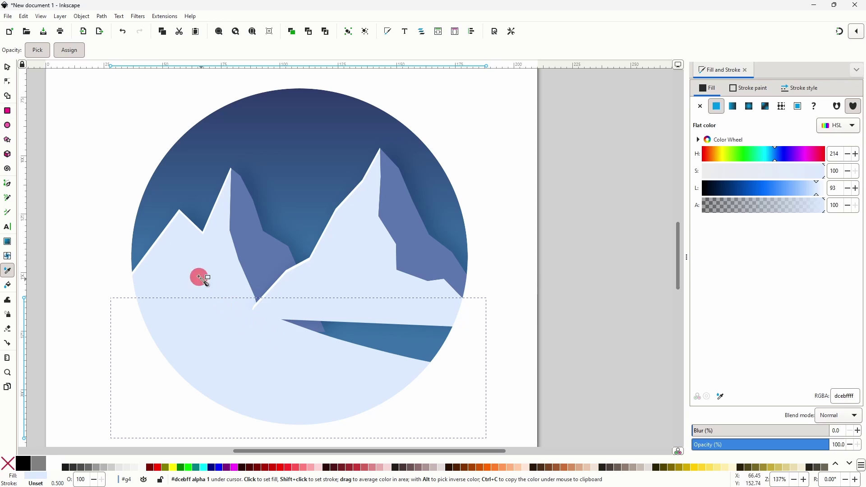
left_click(7, 66)
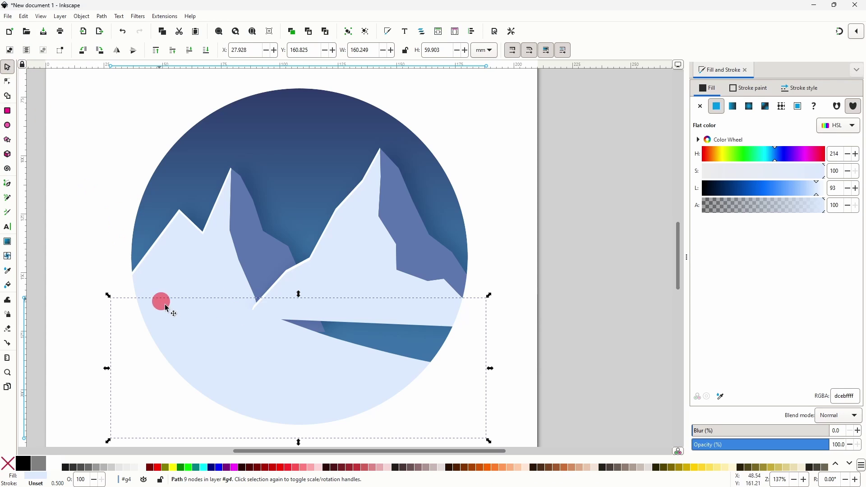
- Duplicate the light blue hill and fill the copy white
right_click(256, 355)
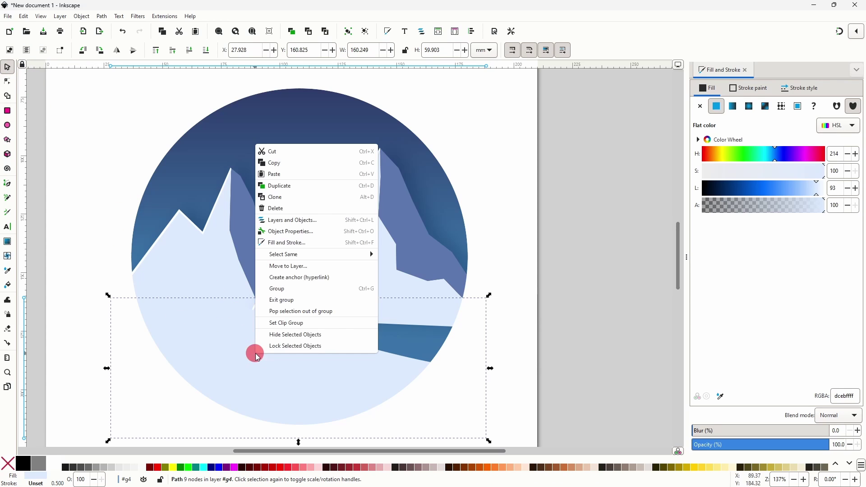
left_click(285, 189)
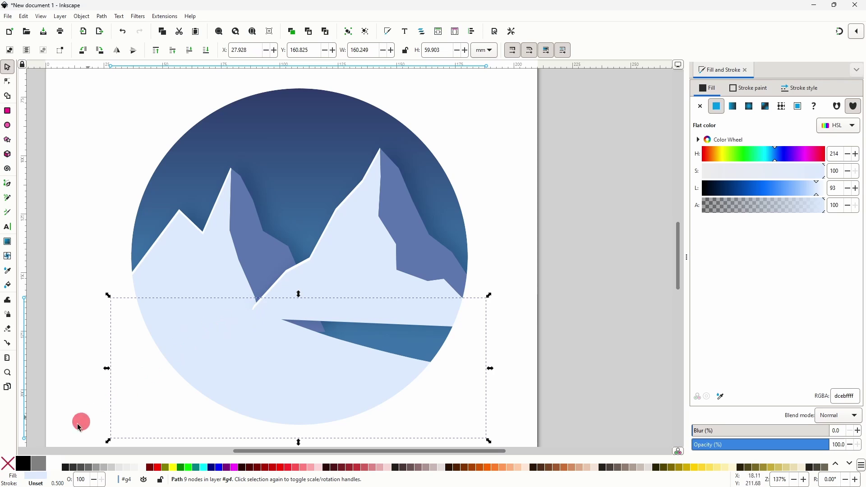
left_click(66, 463)
- Duplicate the white hill, fill the new copy red (#ff2a2a) and offset it about 1.2 mm down
right_click(263, 351)
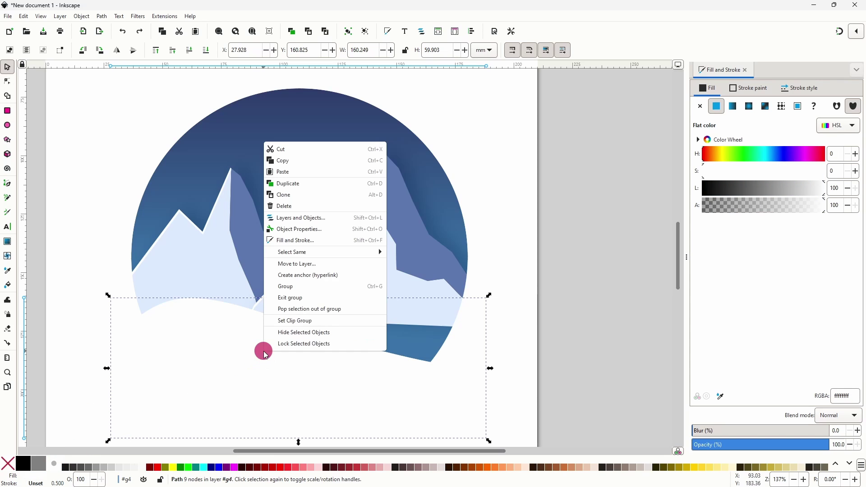
left_click(305, 194)
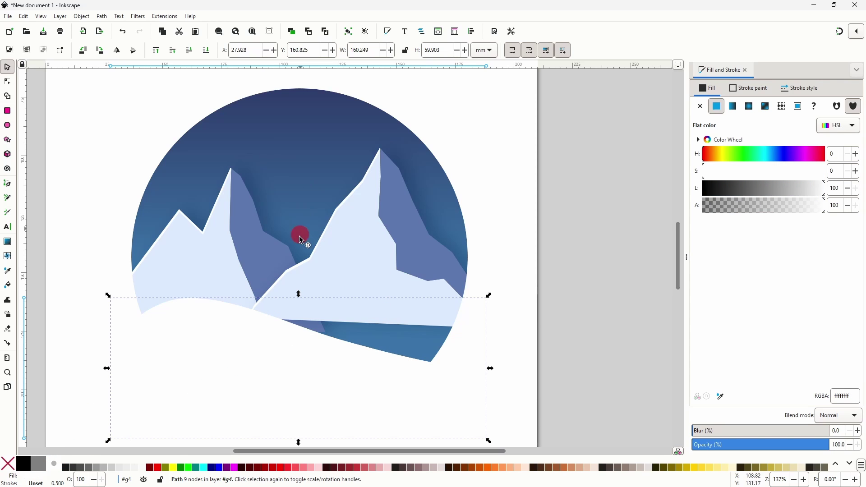
left_click(293, 468)
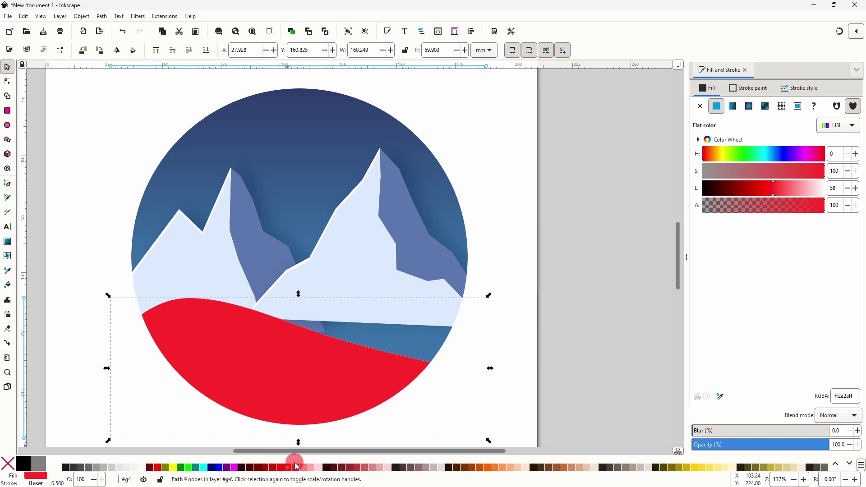
key("ctrl")
scroll(288, 275, "down", 2)
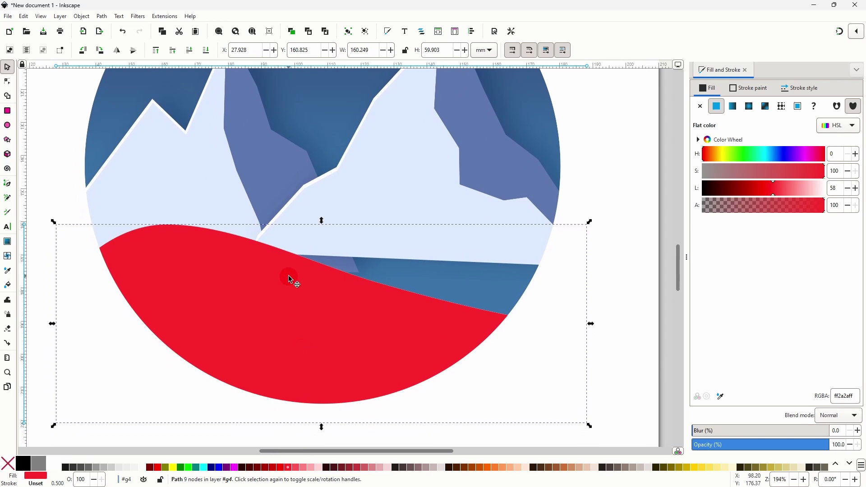
left_click_drag(289, 275, 288, 283)
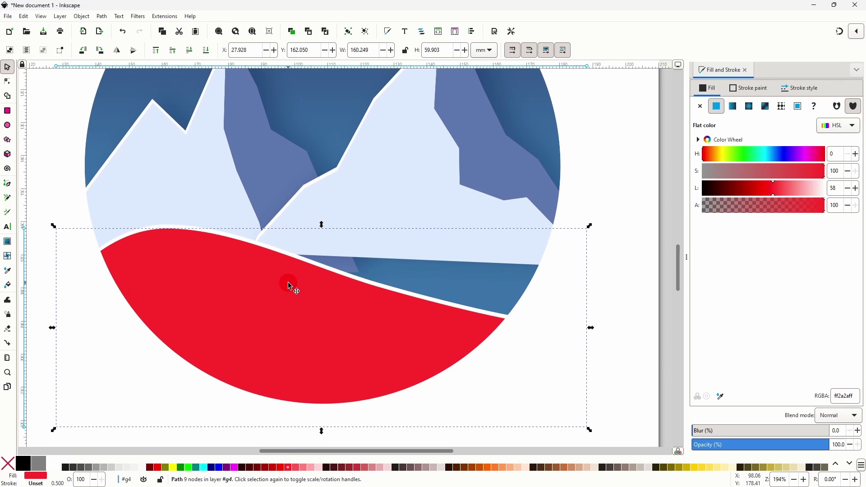
- Use Shape Builder on the red and white hill copies to keep only the thin white strip along the hill's upper edge
key("shift+alt")
left_click(309, 291, "alt+shift")
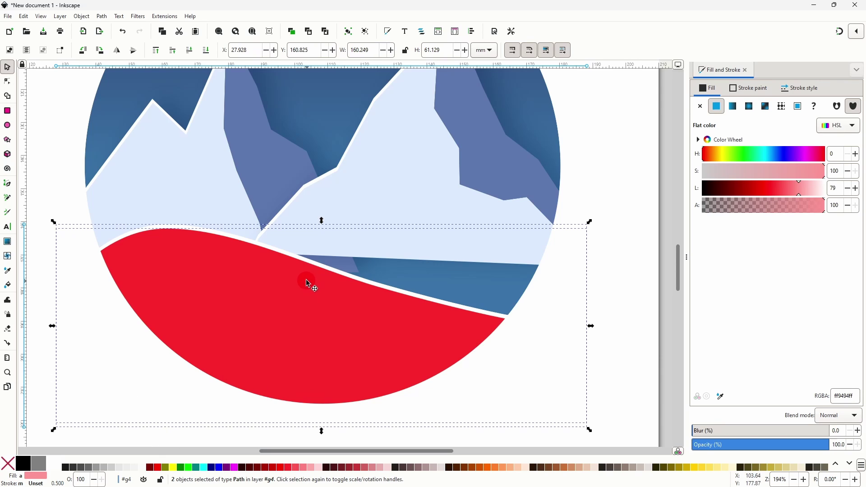
left_click(20, 99)
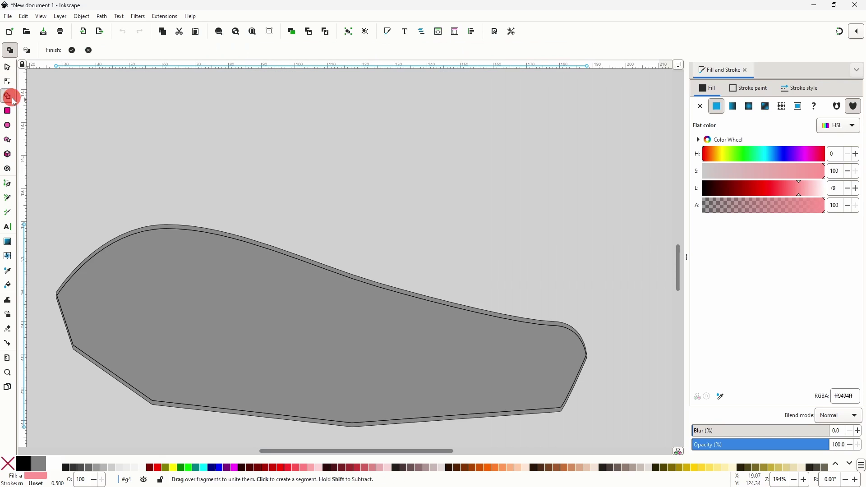
left_click(174, 229)
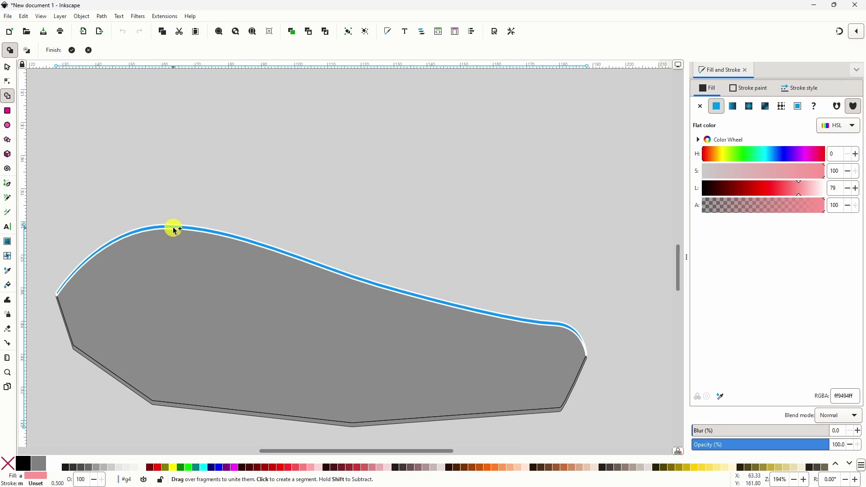
key("Return")
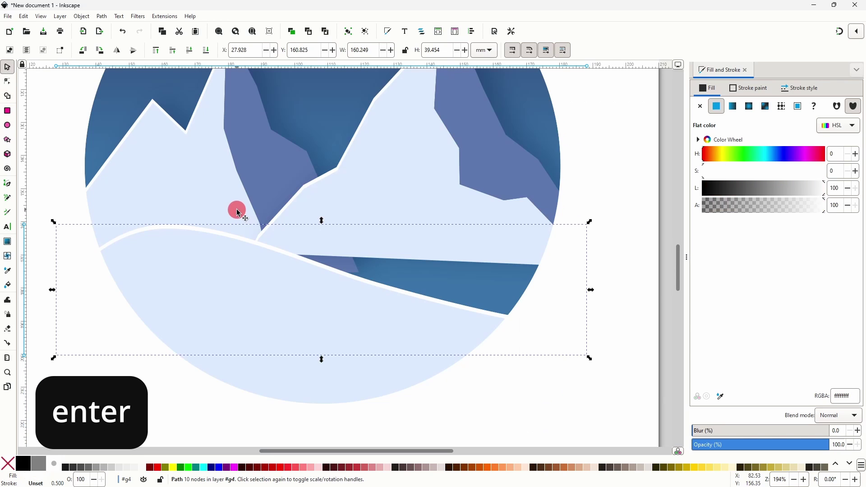
- Group the hill's white edge highlight with the light blue hill
left_click(272, 298, "shift")
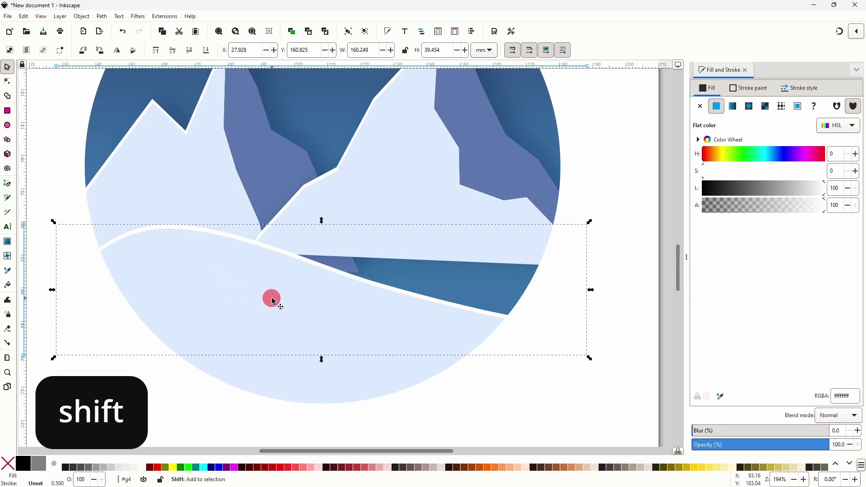
right_click(273, 301)
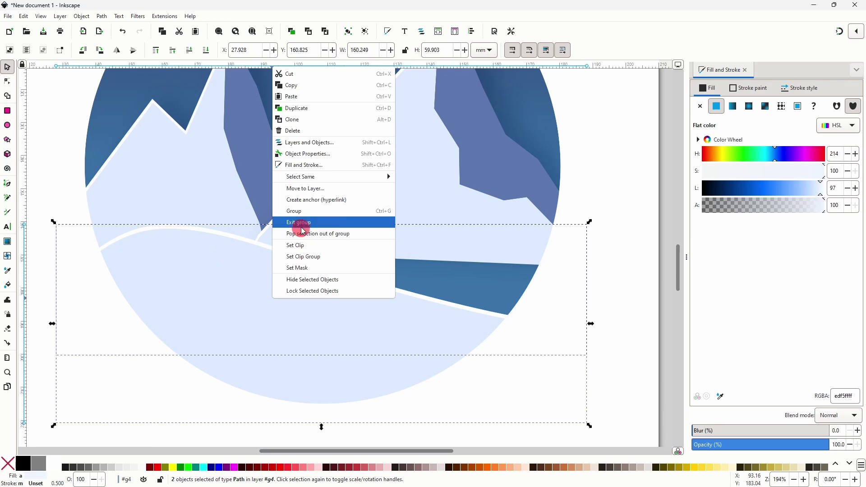
left_click(307, 215)
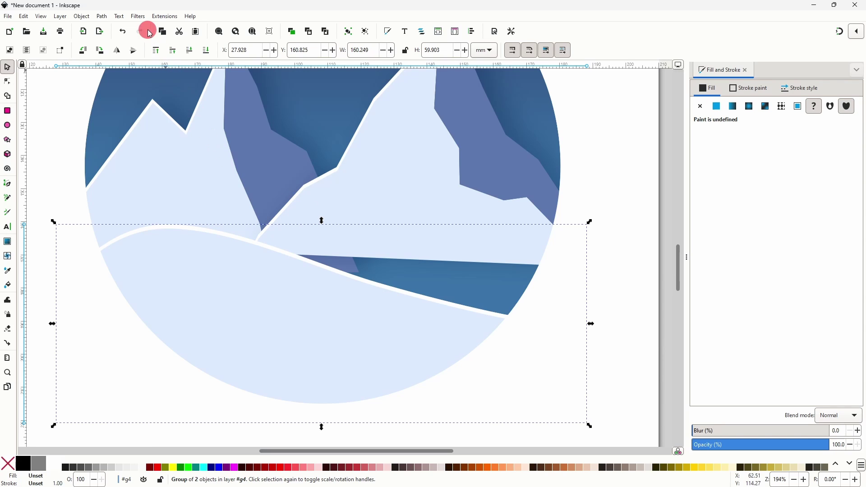
- Apply an outer drop shadow to the hill group with 2.2 px blur radius, 4.0 px horizontal and -0.7 px vertical offset
left_click(138, 16)
mouse_move(174, 208)
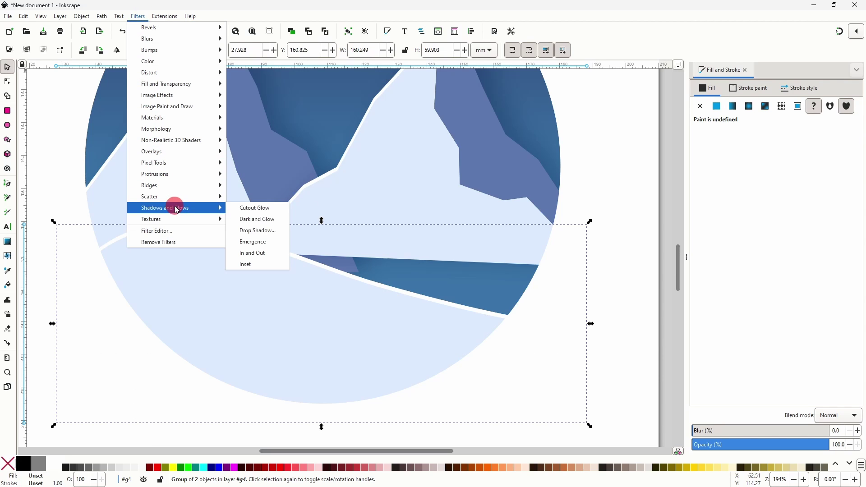
left_click(252, 231)
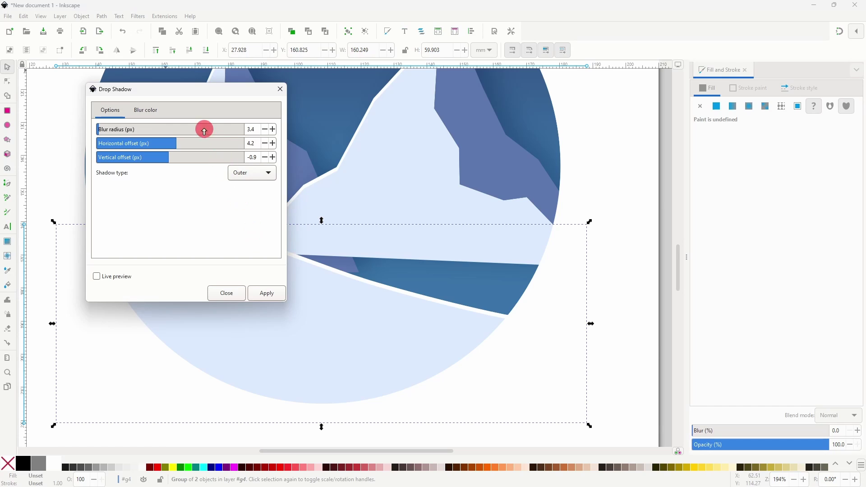
left_click_drag(188, 98, 130, 71)
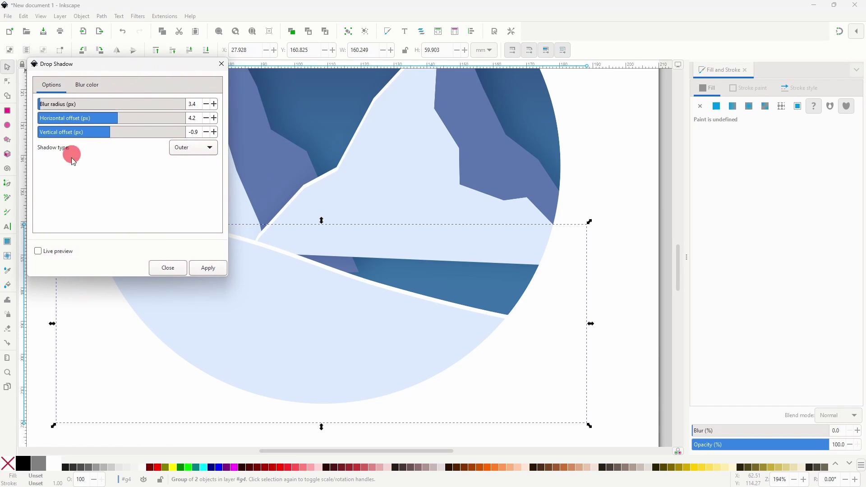
left_click(58, 256)
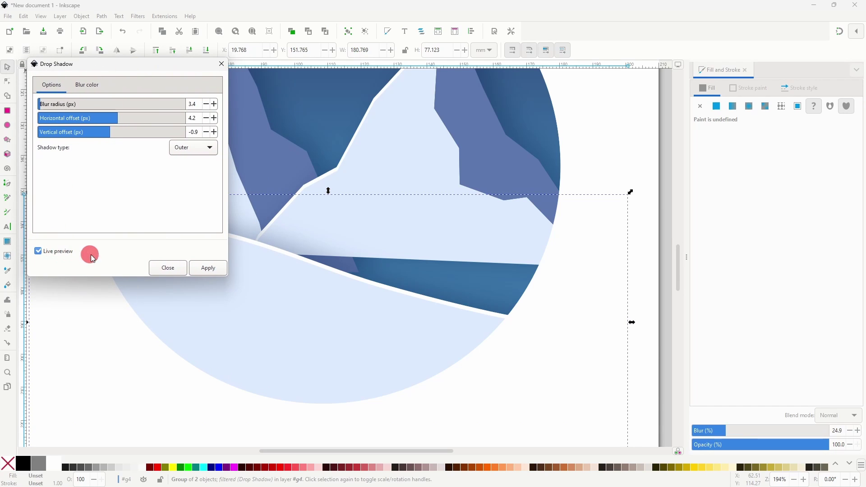
scroll(199, 107, "down", 1)
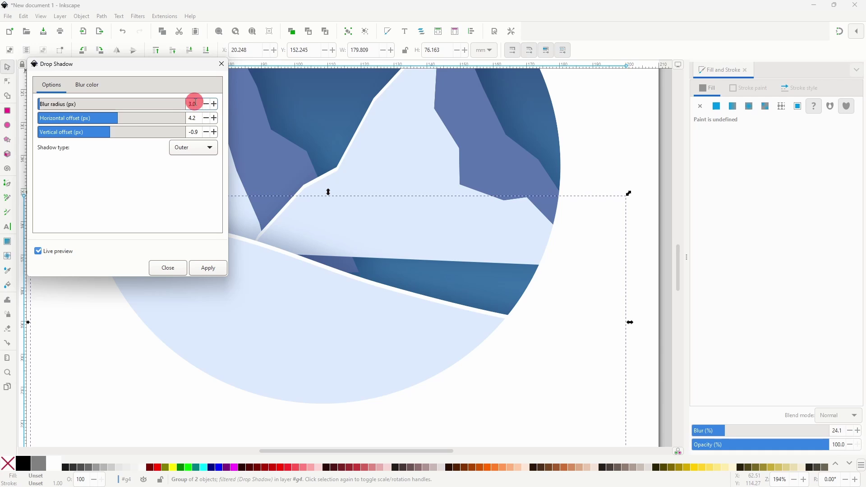
scroll(197, 118, "down", 1)
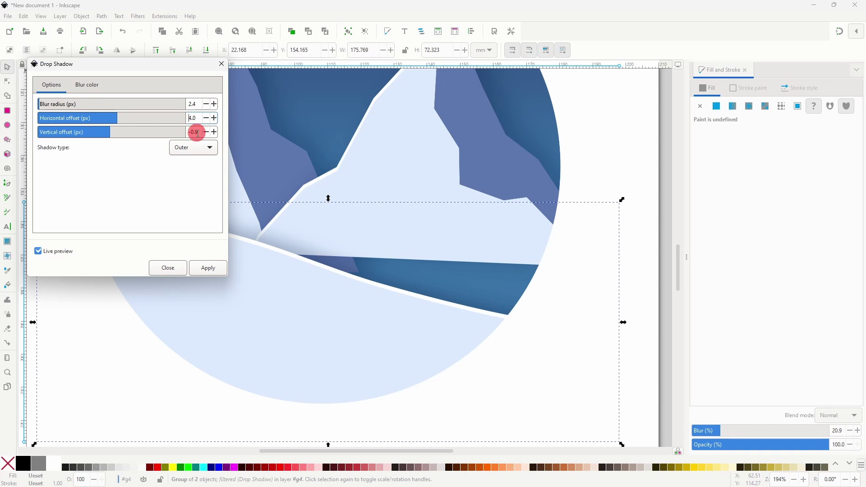
scroll(197, 132, "up", 1)
scroll(199, 105, "down", 3)
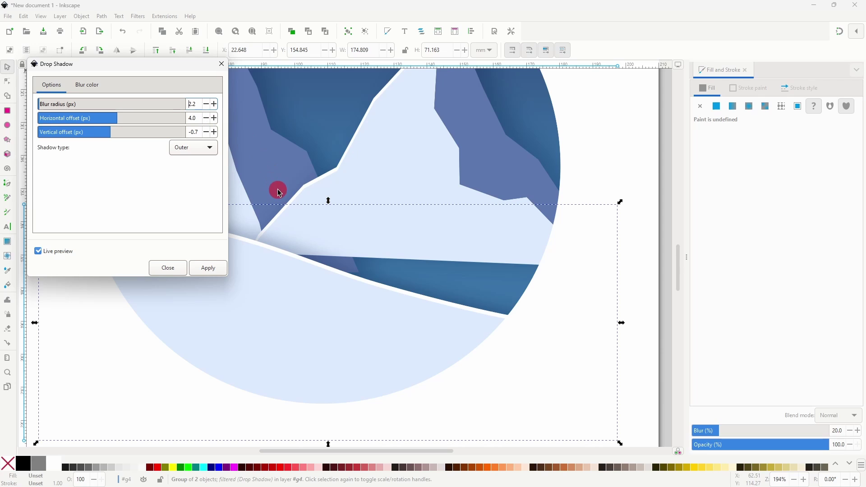
left_click(217, 268)
left_click(171, 270)
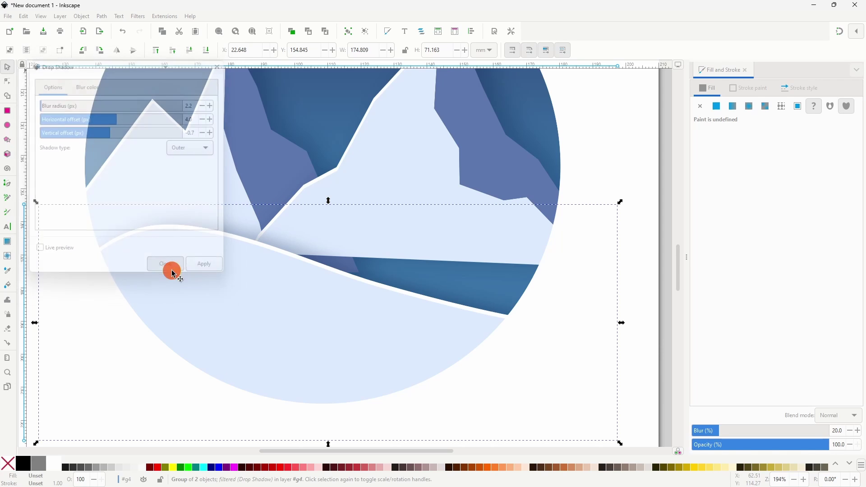
- Draw a closed wavy foreground hill across the lower part of the circle with the Pen tool and fill it white
left_click(7, 183)
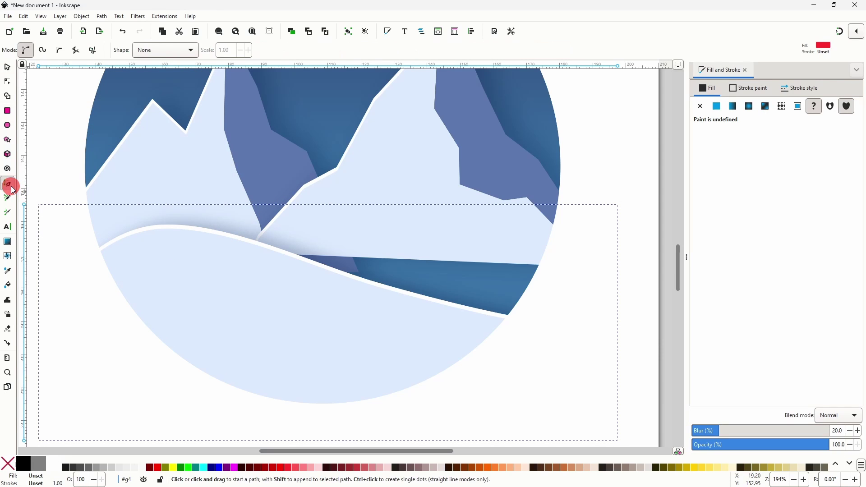
scroll(357, 212, "down", 1)
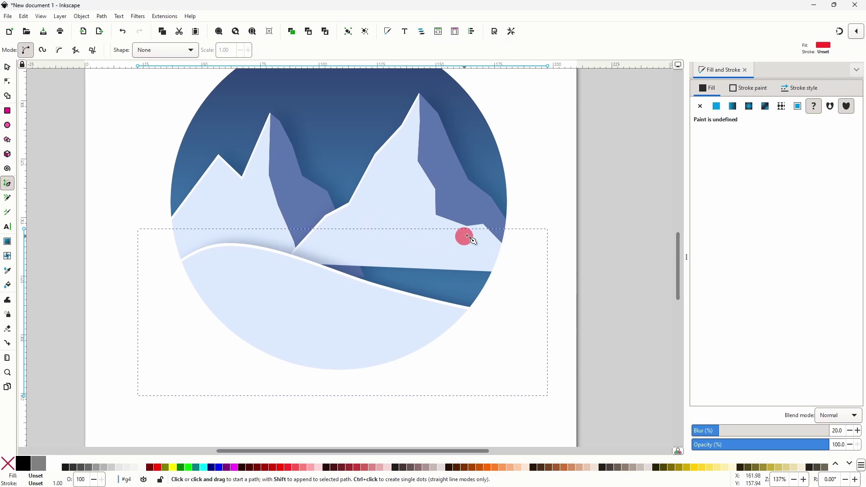
left_click(549, 266)
left_click_drag(449, 218, 387, 219)
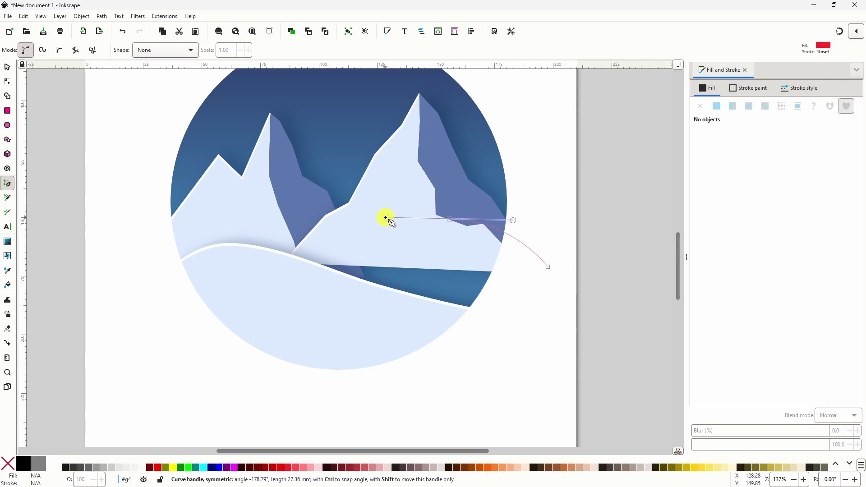
left_click(290, 276)
left_click_drag(215, 272, 184, 271)
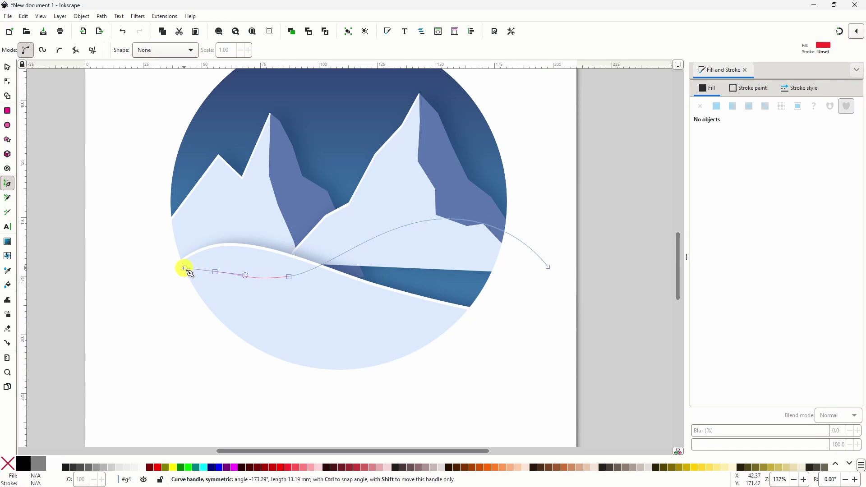
left_click(160, 289)
left_click(264, 407)
left_click(470, 375)
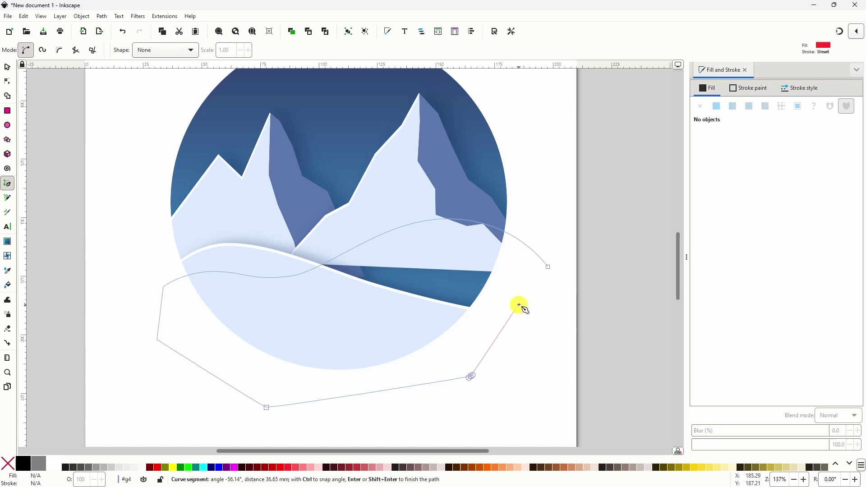
left_click(548, 266)
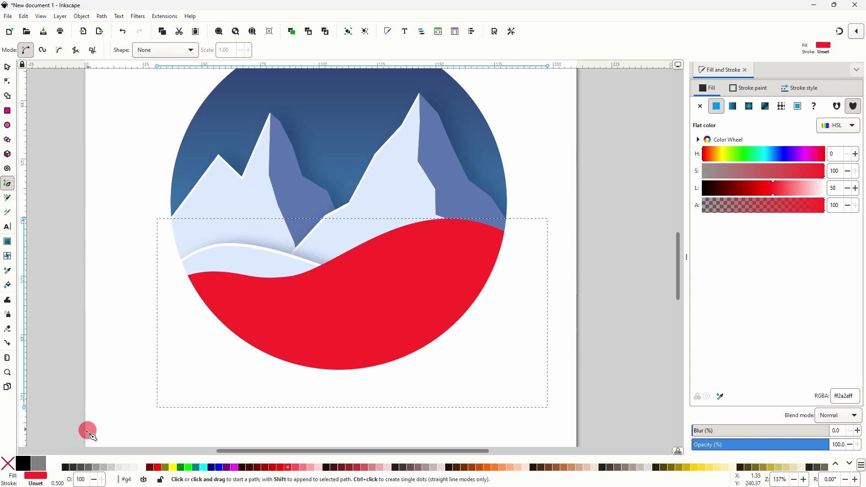
left_click(55, 465)
- Apply an outer drop shadow to the white hill with 2.5 px blur radius, 4.1 px horizontal and -0.7 px vertical offset
left_click(137, 16)
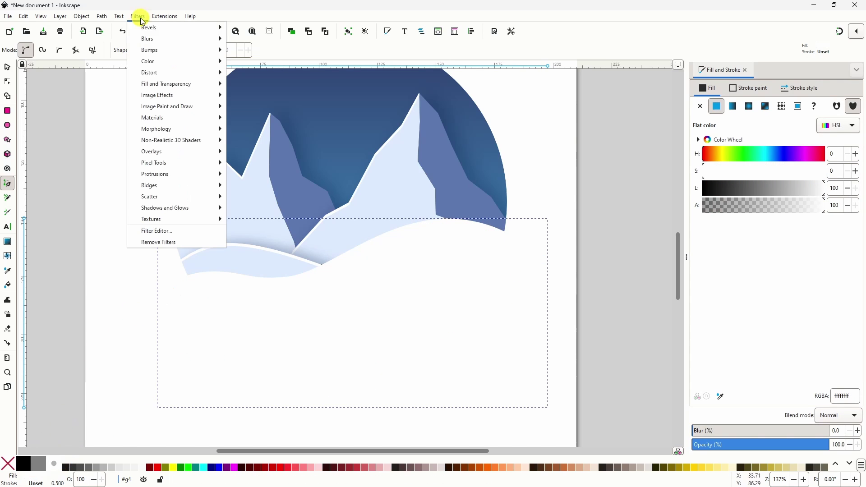
mouse_move(165, 207)
left_click(261, 231)
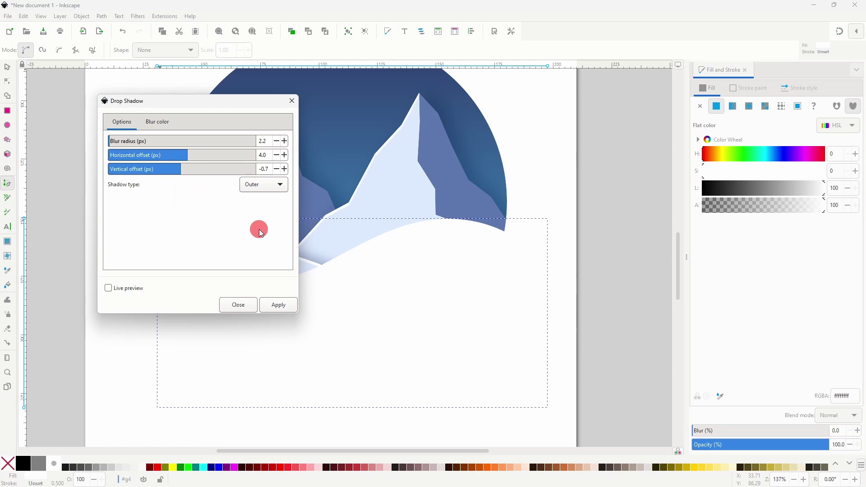
left_click(123, 289)
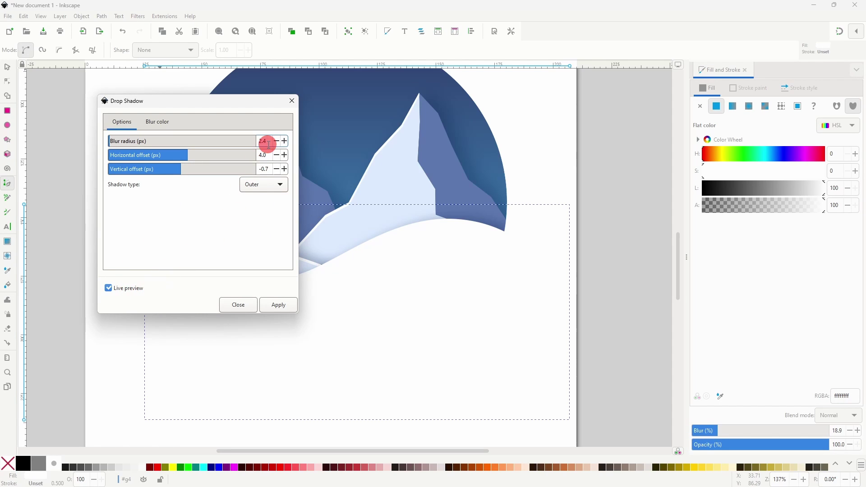
scroll(269, 145, "up", 1)
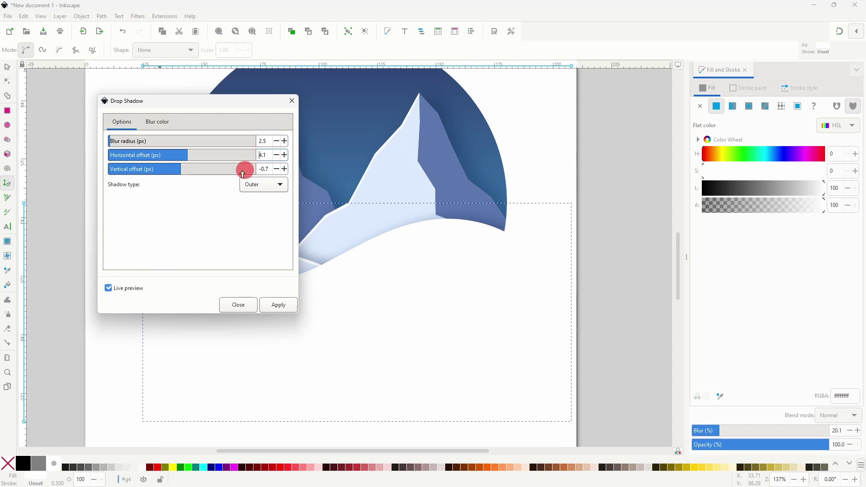
left_click(238, 306)
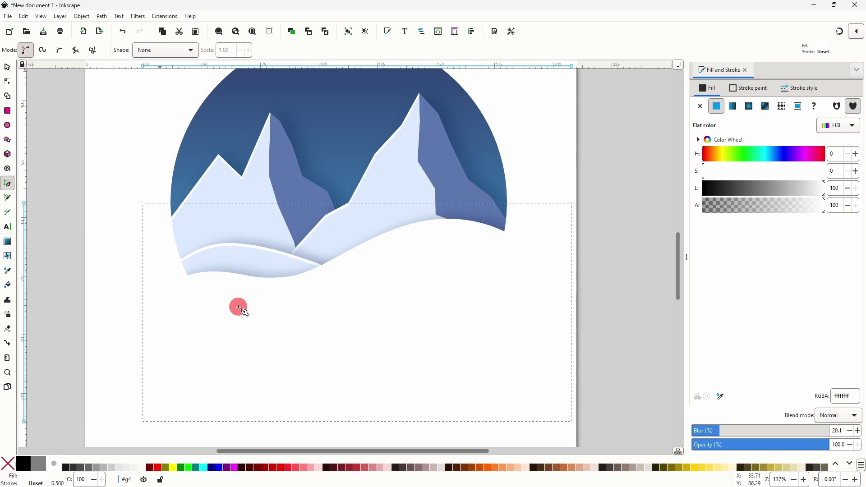
- Reshape the white hill's upper edge by lowering the valley node and shifting the large crest left to about X 147.5, Y 151.6 mm
left_click(8, 81)
left_click_drag(289, 276, 277, 284)
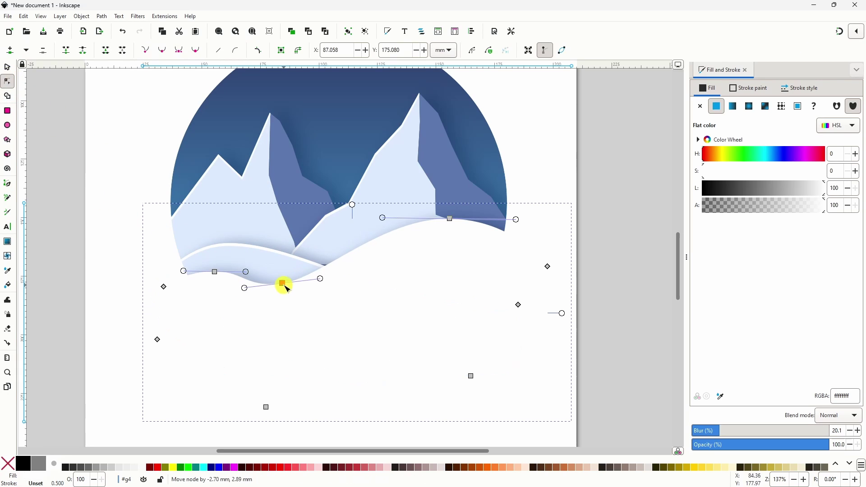
left_click_drag(215, 272, 211, 268)
mouse_move(315, 279)
left_mouse_down()
mouse_move(315, 272)
mouse_move(309, 283)
left_mouse_up()
left_click_drag(450, 219, 431, 222)
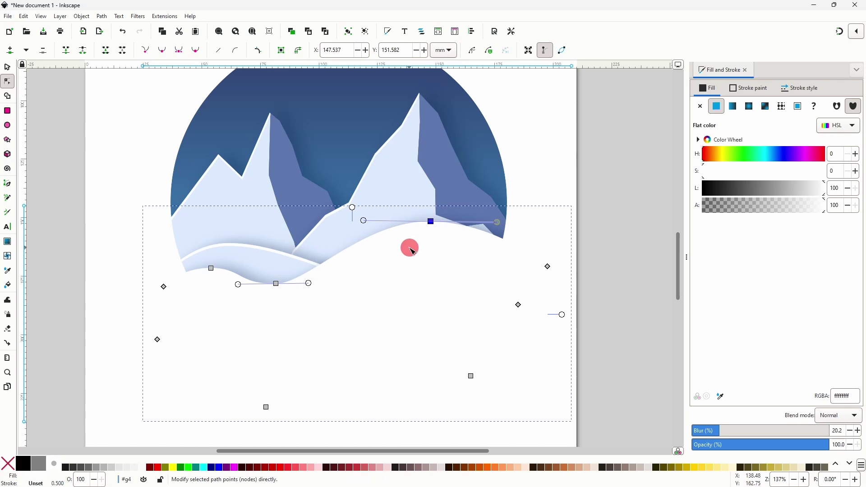
left_click(146, 189)
- Draw a vertical line about 13.5 mm long on the white hill with the Pen tool, using the Triangle in shape at scale 10
scroll(147, 190, "down", 1)
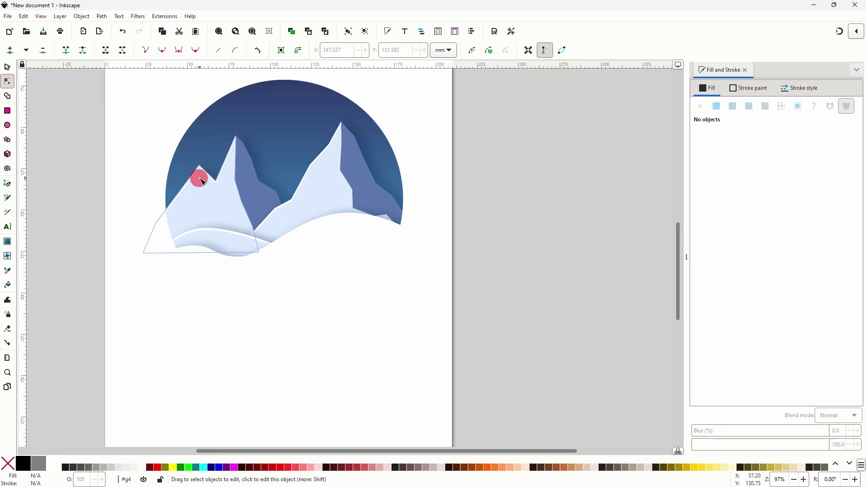
left_click_drag(195, 178, 268, 223)
scroll(267, 224, "up", 1)
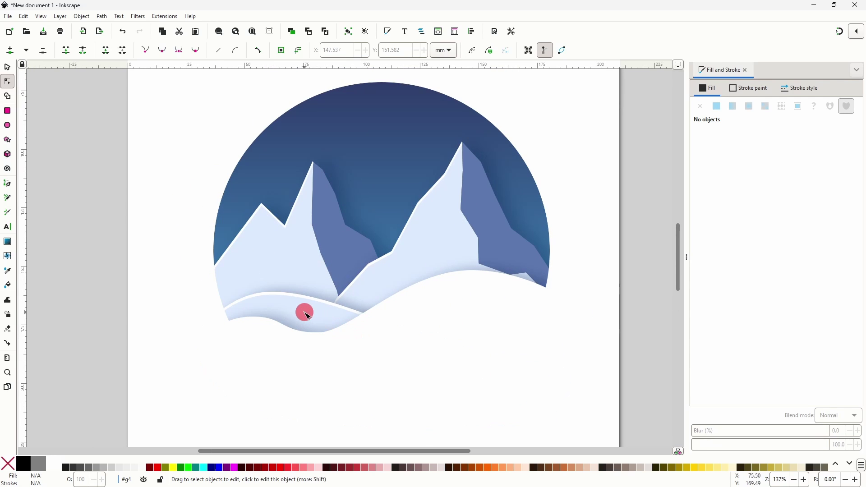
left_click(8, 185)
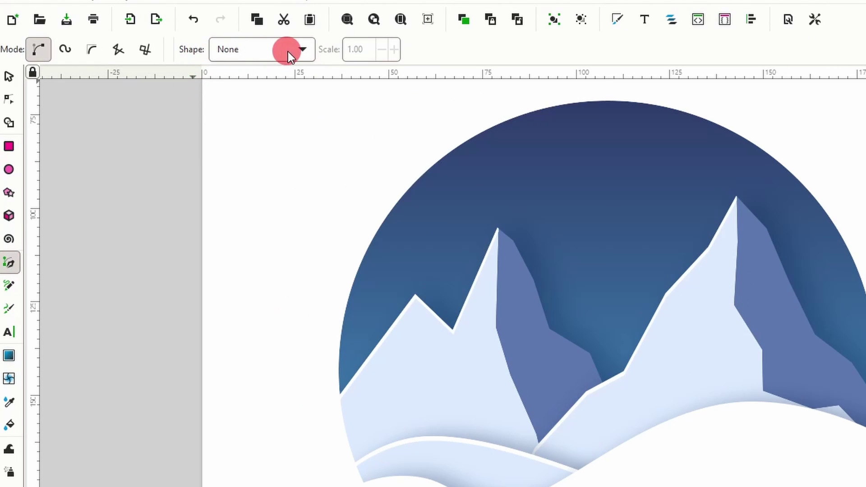
left_click(288, 52)
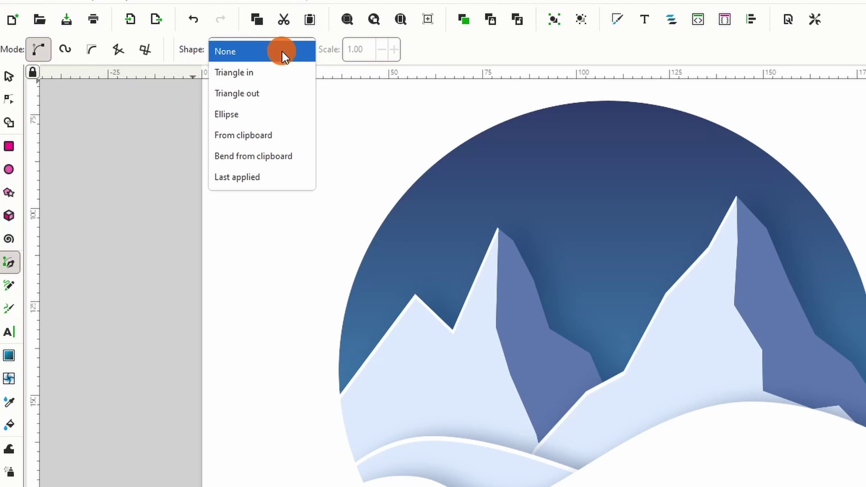
left_click(259, 71)
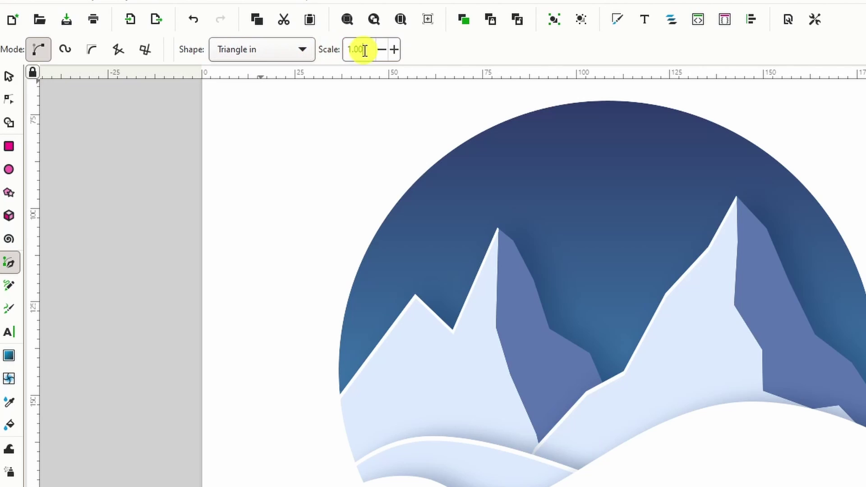
triple_click(350, 49)
type("1")
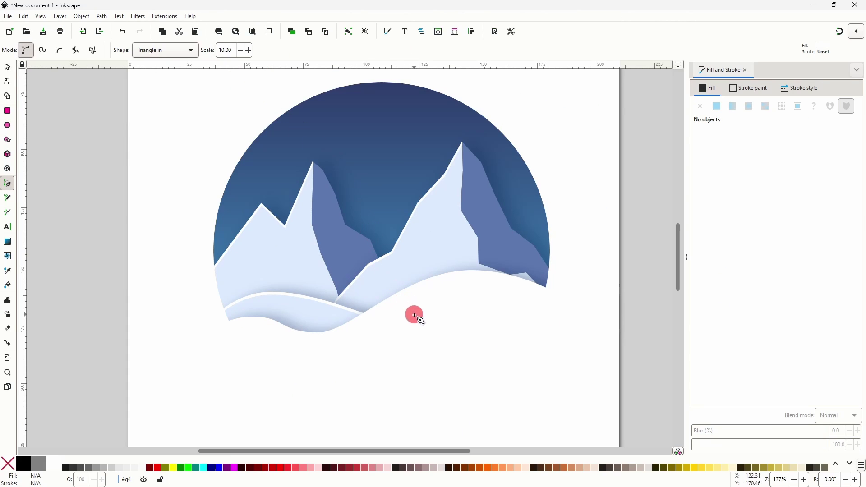
left_click(425, 329)
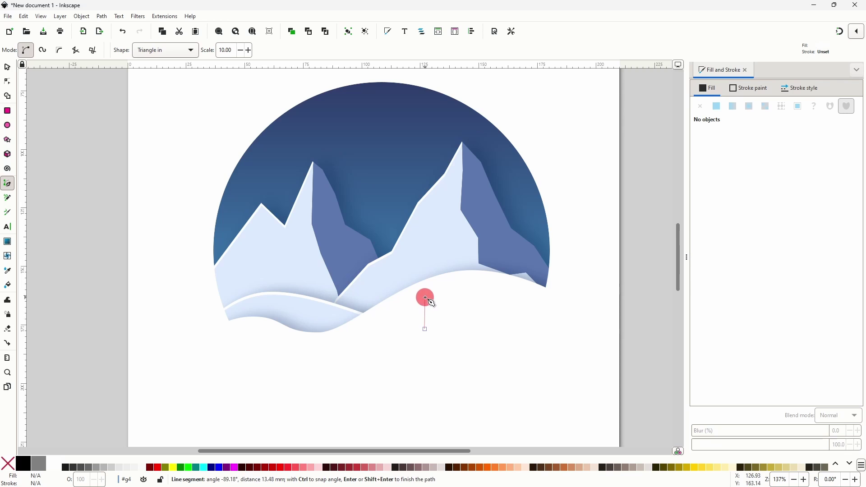
left_click(426, 298)
double_click(405, 281)
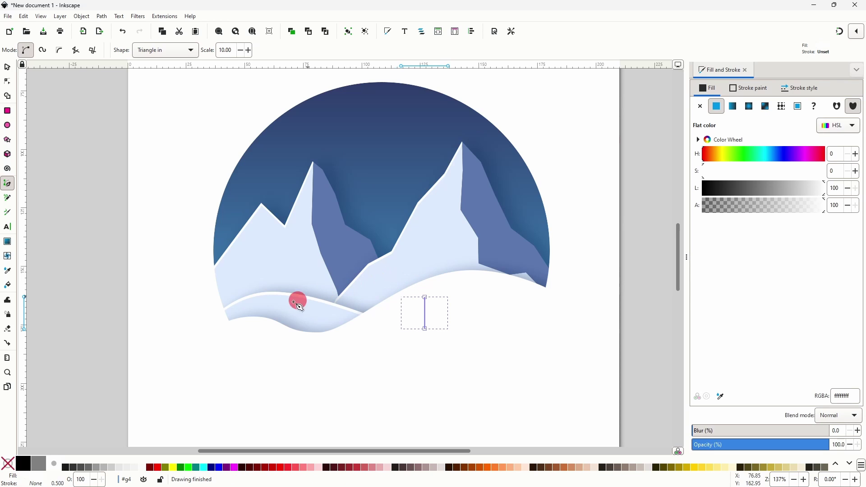
- Fill the small tapered triangle on the white hill black and convert it to a path
left_click(23, 463)
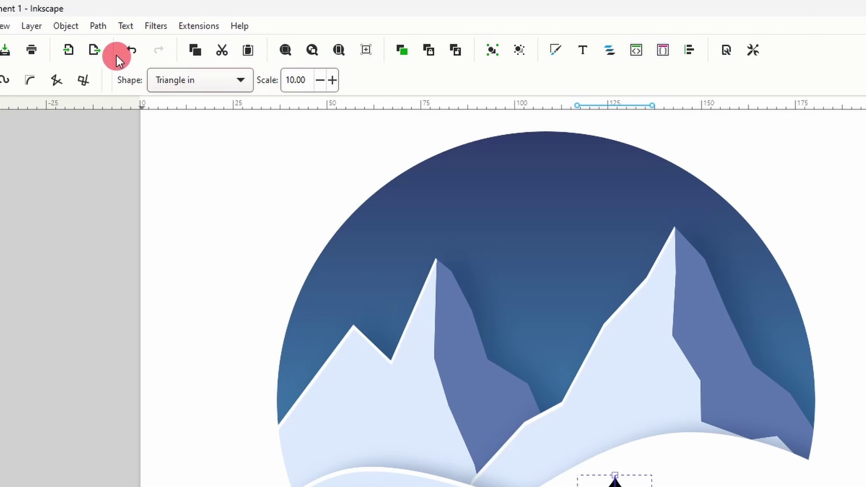
left_click(102, 16)
left_click(114, 39)
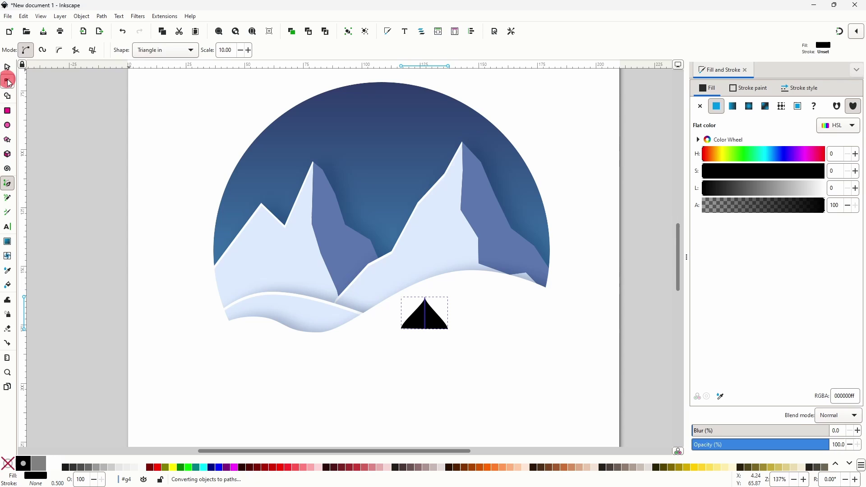
- Curve both sides of the black triangle inward with its base corner handles and raise its apex slightly to about Y 162.5 mm
left_click(7, 82)
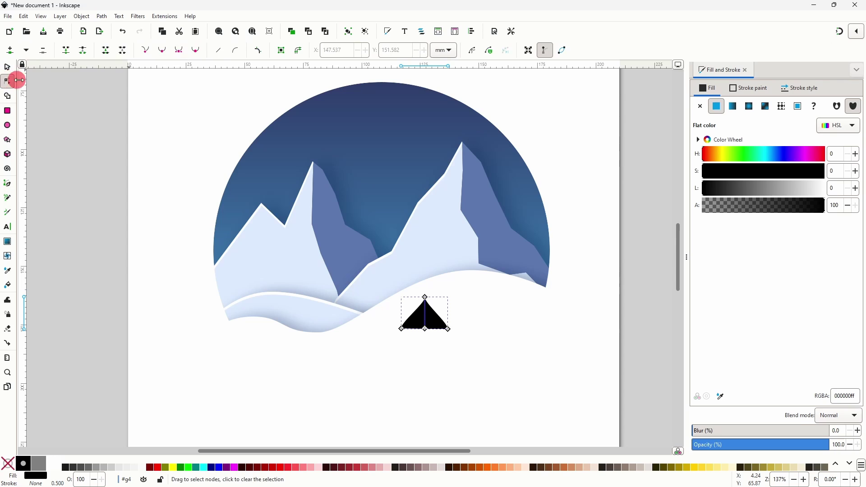
scroll(428, 339, "up", 2)
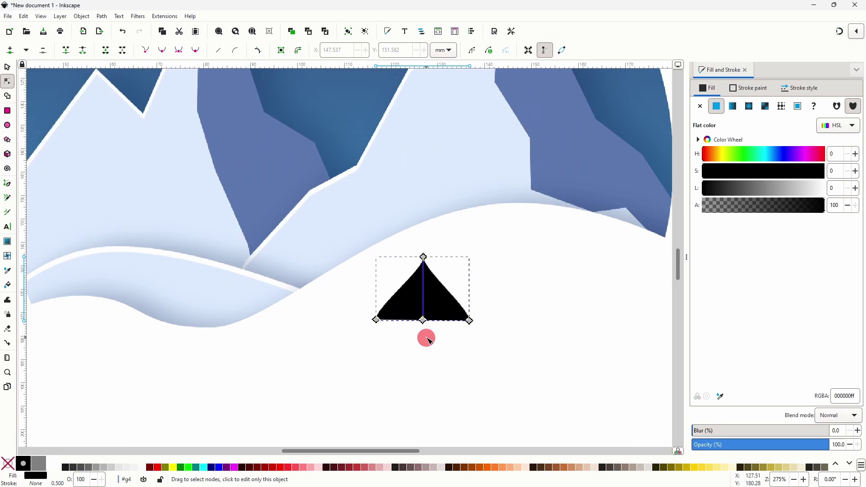
left_click(377, 320)
left_click(377, 308)
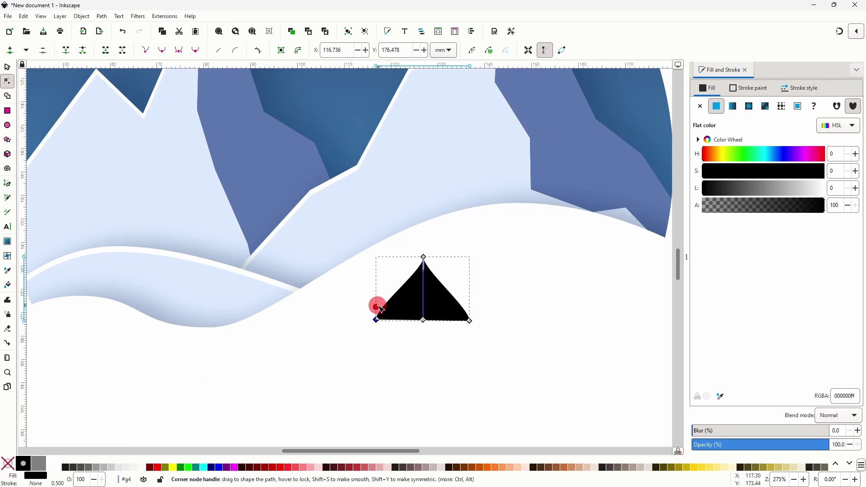
left_click_drag(379, 307, 397, 307)
left_click(469, 320)
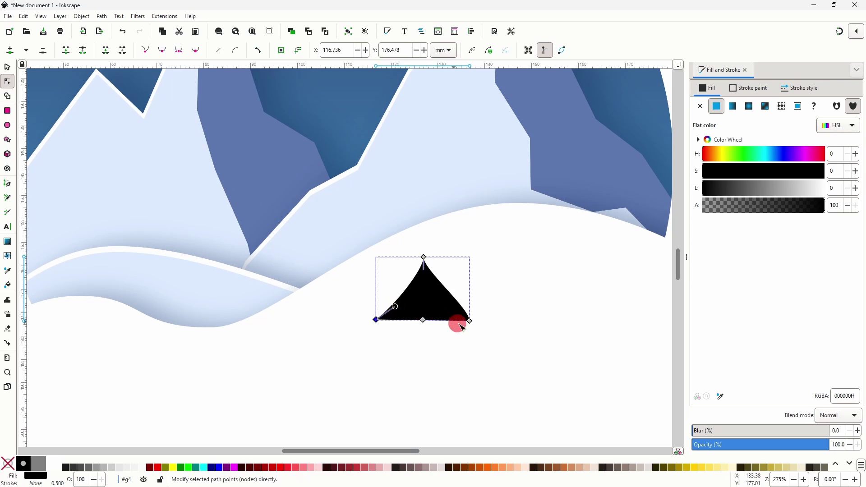
left_click_drag(472, 310, 455, 308)
left_click_drag(425, 259, 422, 254)
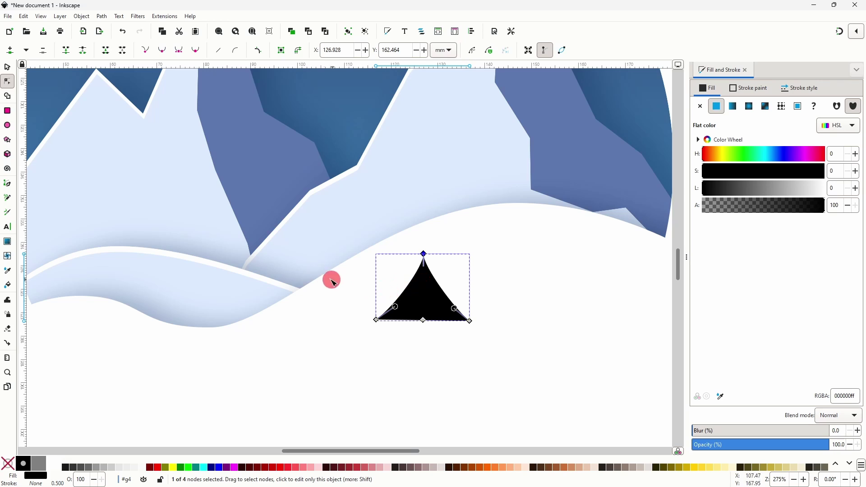
- Add a second tree tier above the first from a duplicate narrowed to about 16.5 mm, raising its base's middle node to about Y 167.4 mm
left_click(8, 68)
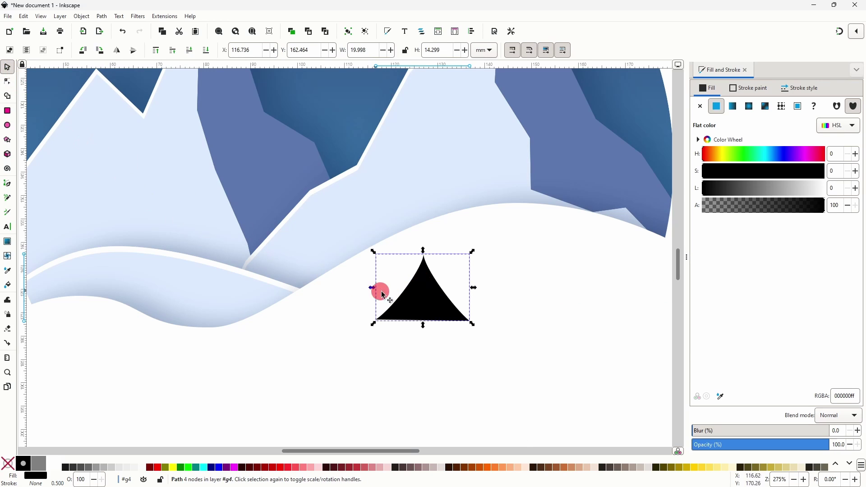
right_click(418, 293)
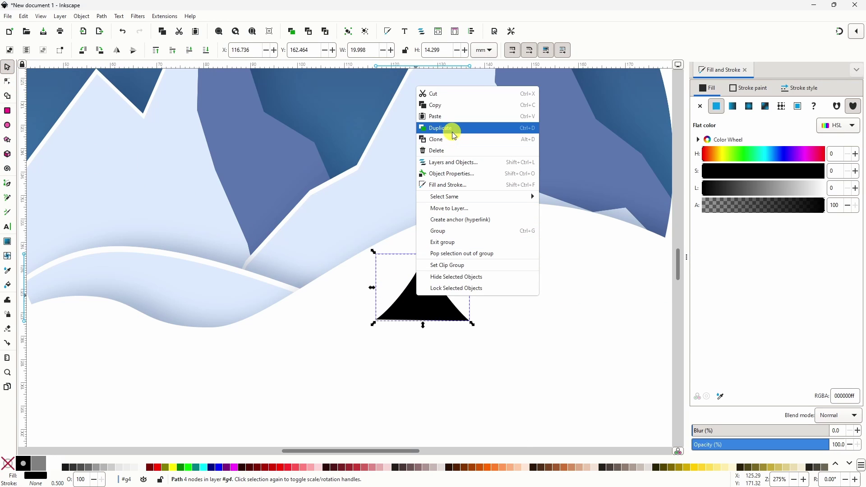
left_click(453, 135)
left_click_drag(435, 294, 465, 263)
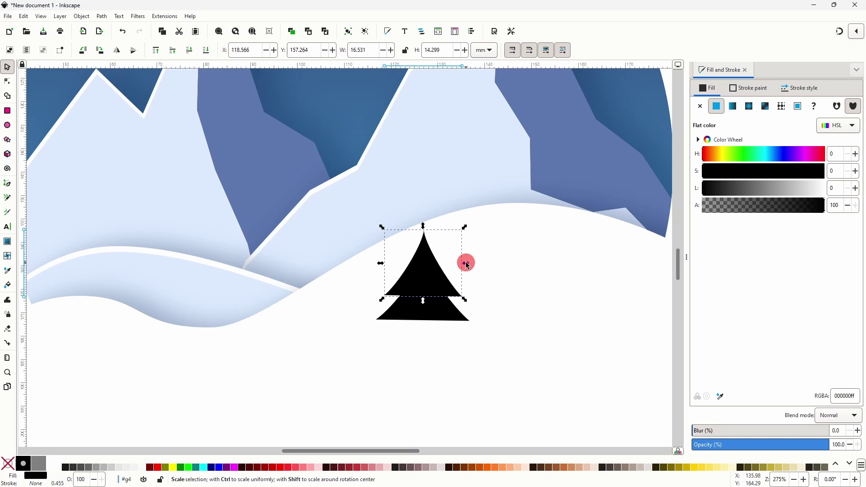
left_click(8, 82)
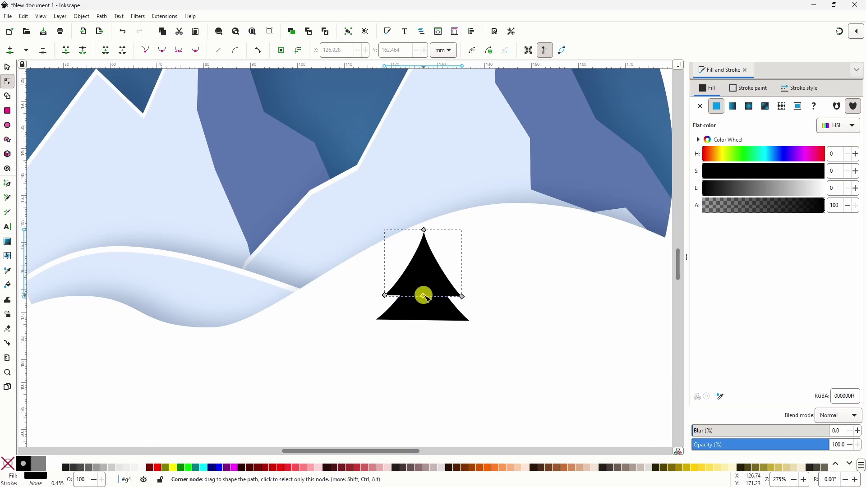
left_click_drag(425, 296, 425, 278)
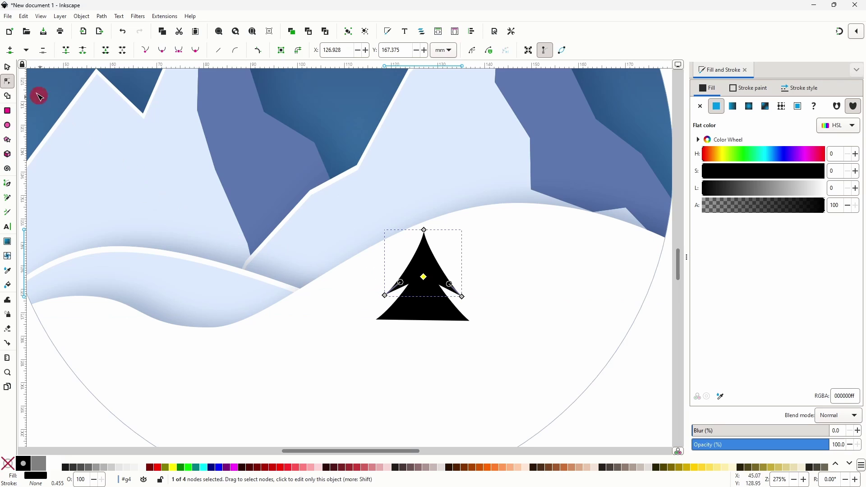
- Duplicate the notched second tier and place the copy above it as a slightly narrower top tier, at about Y 151.1 mm
left_click(7, 67)
right_click(414, 261)
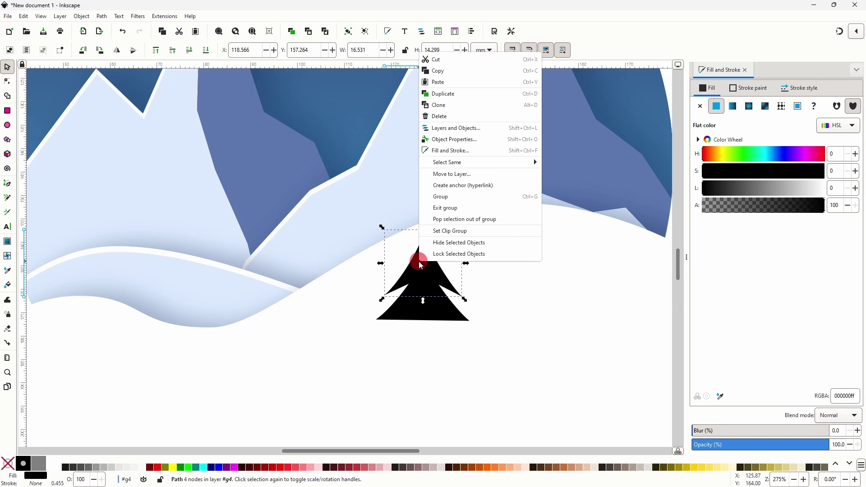
left_click(455, 100)
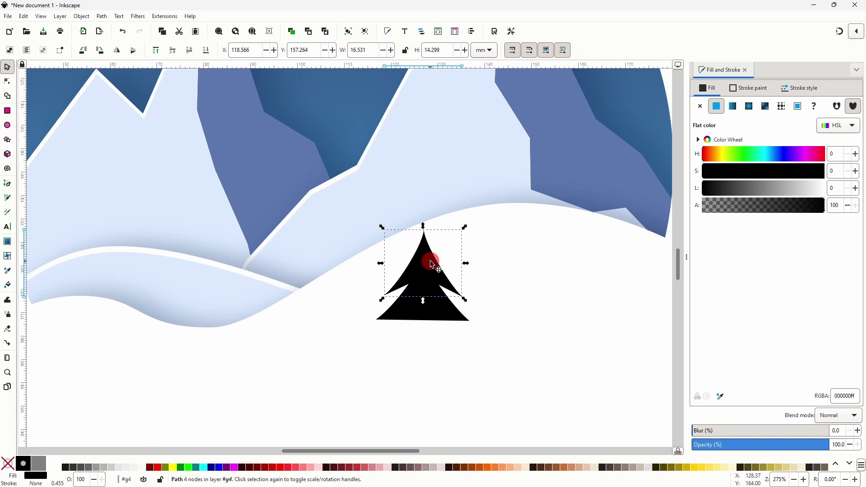
mouse_move(430, 257)
left_mouse_down()
mouse_move(432, 237)
mouse_move(464, 238)
mouse_move(433, 242)
left_mouse_up()
- Unite the three overlapping tiers into a single tree shape with the Shape Builder
left_click(446, 283, "shift")
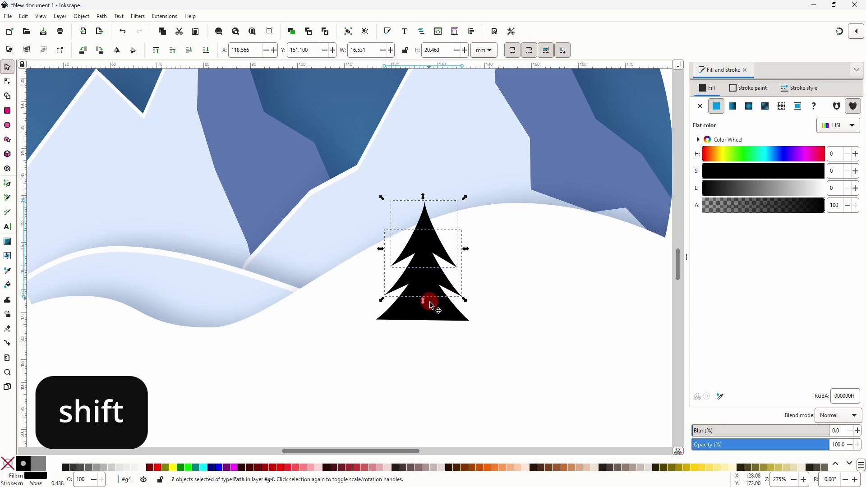
left_click(437, 308, "shift")
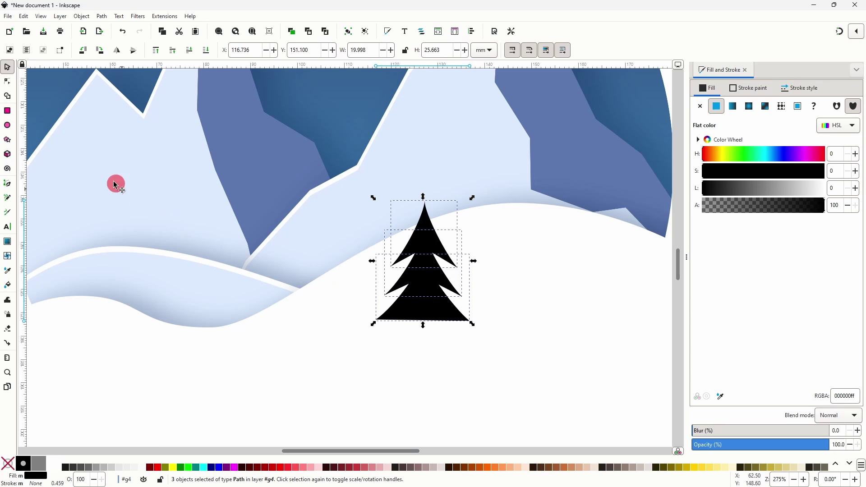
left_click(8, 96)
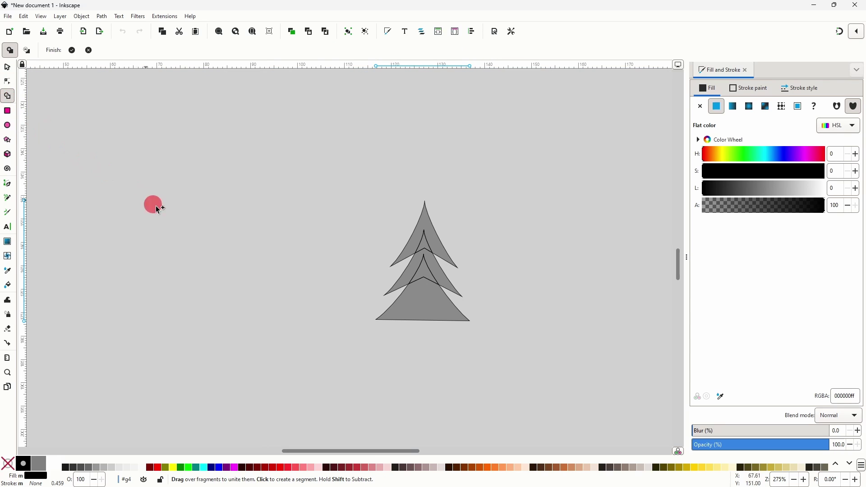
mouse_move(397, 262)
left_mouse_down()
mouse_move(428, 219)
mouse_move(424, 302)
left_mouse_up()
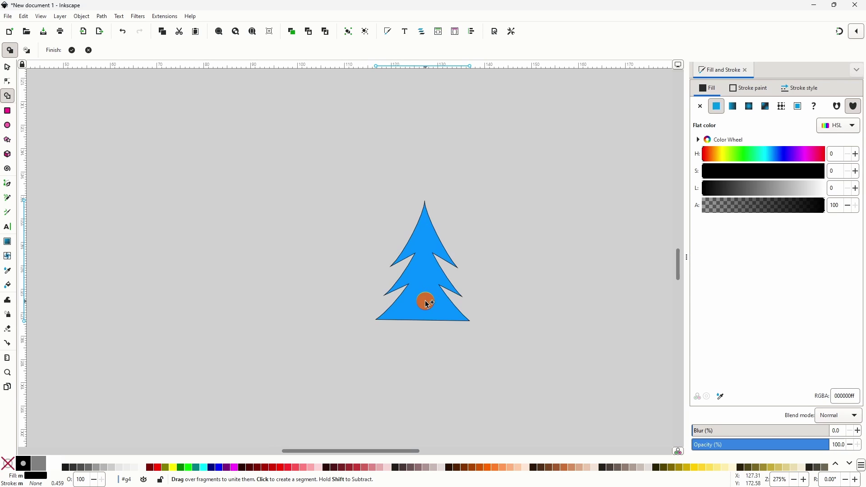
key("Return")
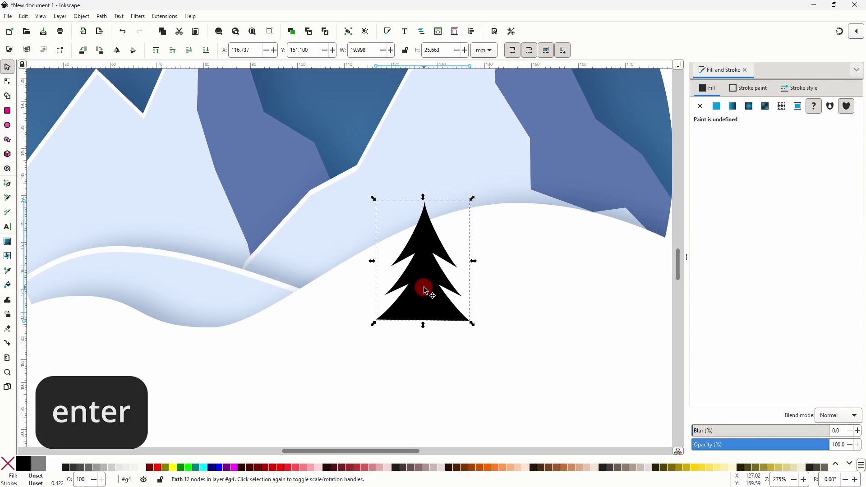
- Shrink the tree to about 17.5 by 21.9 mm at about X 117, Y 150 mm and fill it with the left mountain's shadow blue
scroll(424, 287, "down", 3, "ctrl")
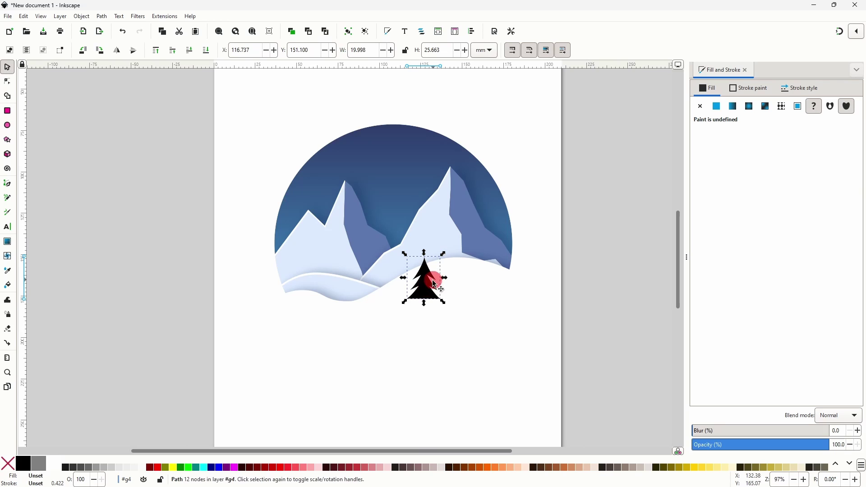
left_click_drag(445, 303, 445, 301)
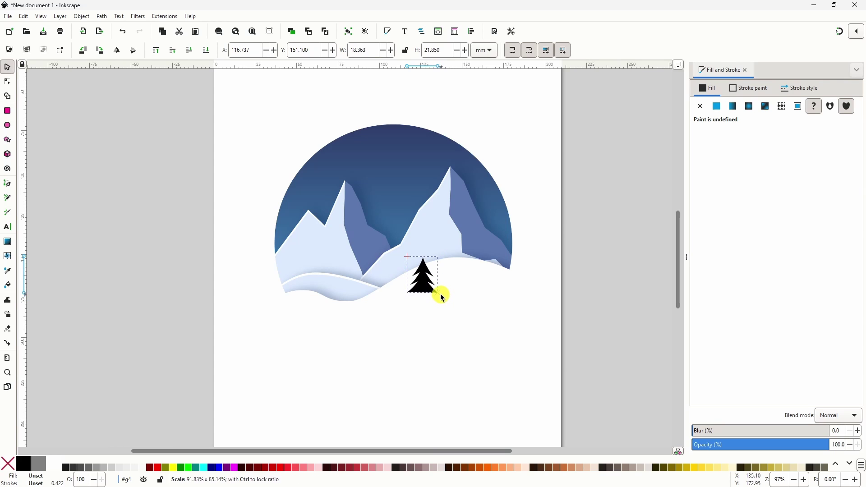
left_click(425, 280)
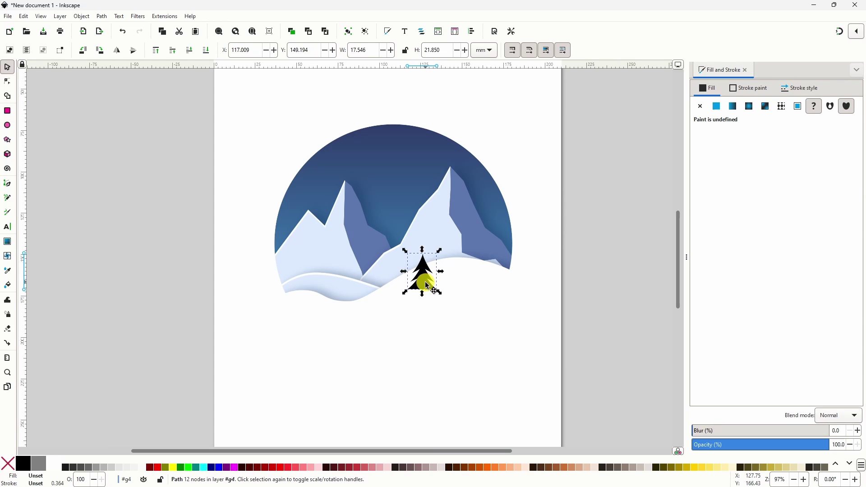
left_click(427, 286)
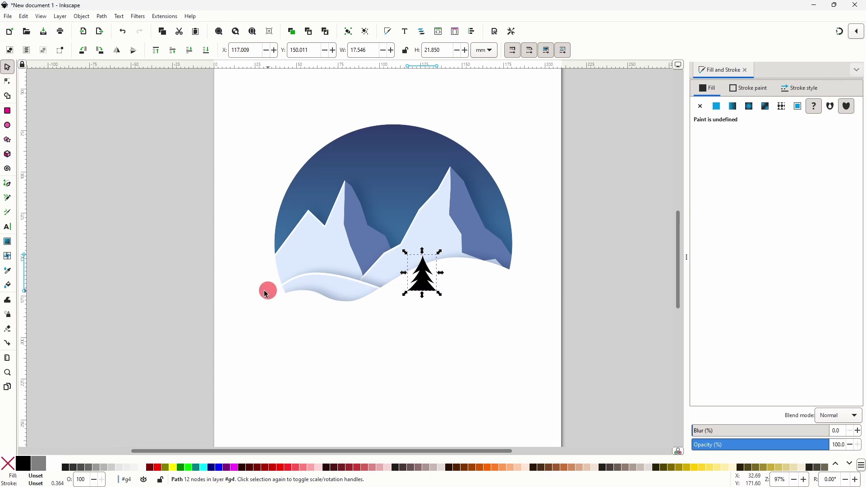
left_click(7, 271)
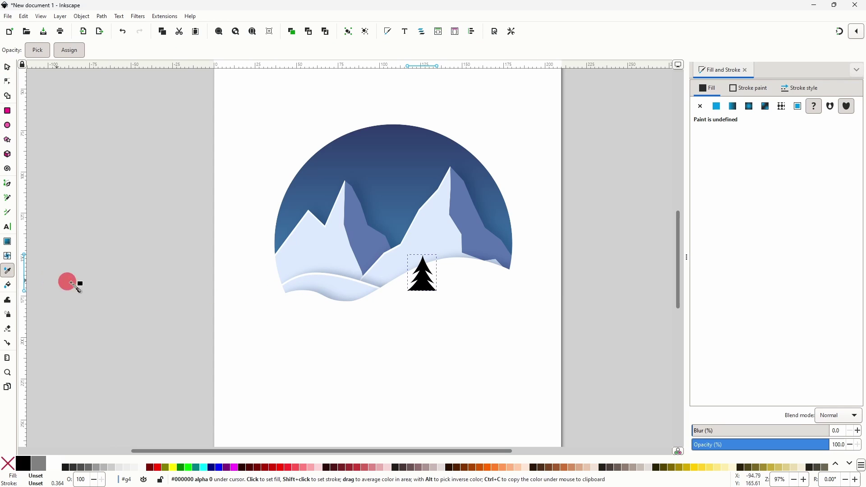
left_click(371, 244)
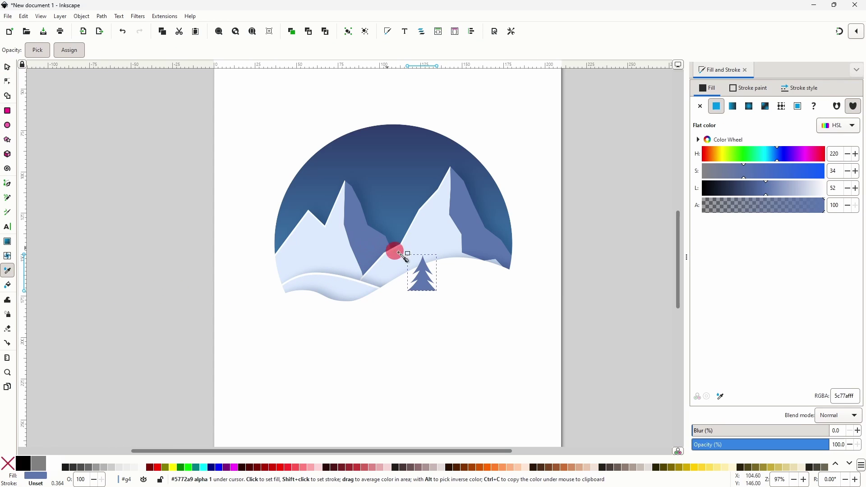
- Configure a previewed outer drop shadow for the tree with 0.9 px blur radius, about 1.5 px horizontal and -0.6 px vertical offset
scroll(406, 256, "up", 1, "ctrl")
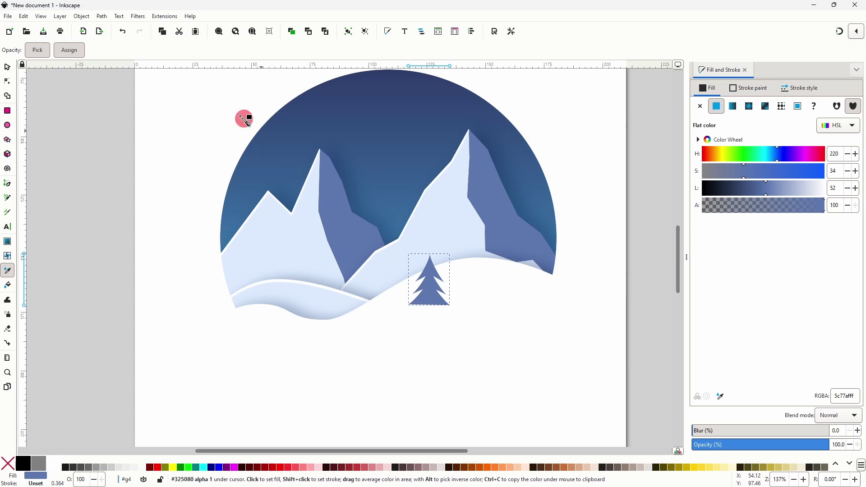
left_click(138, 16)
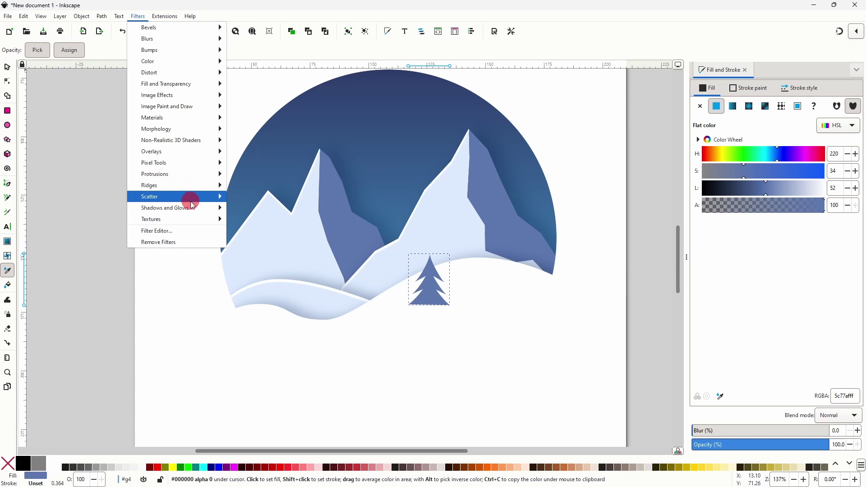
mouse_move(192, 206)
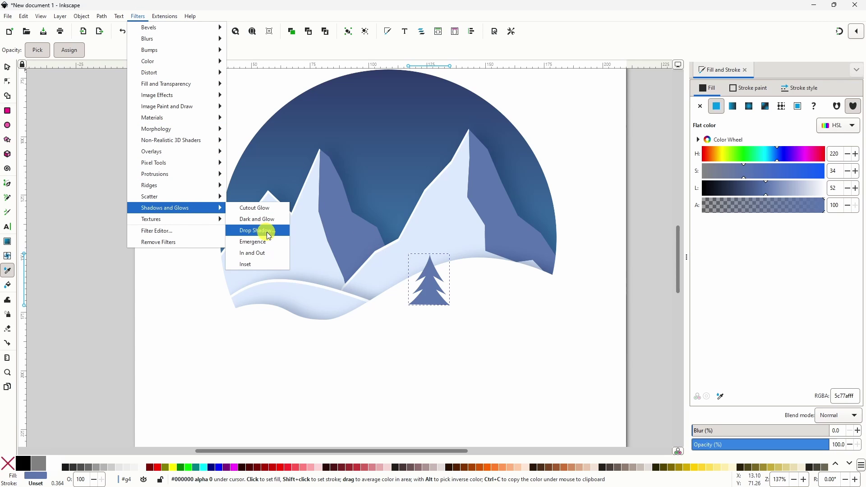
left_click(269, 231)
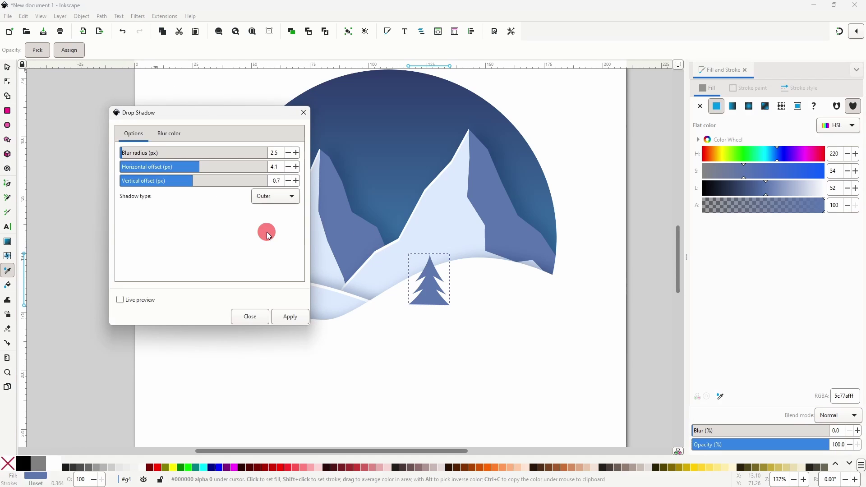
left_click(148, 300)
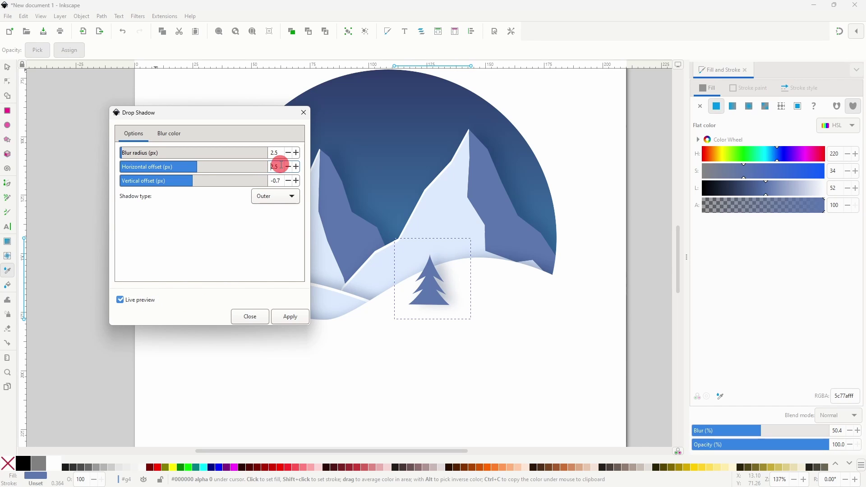
scroll(281, 166, "down", 4)
scroll(279, 153, "down", 5)
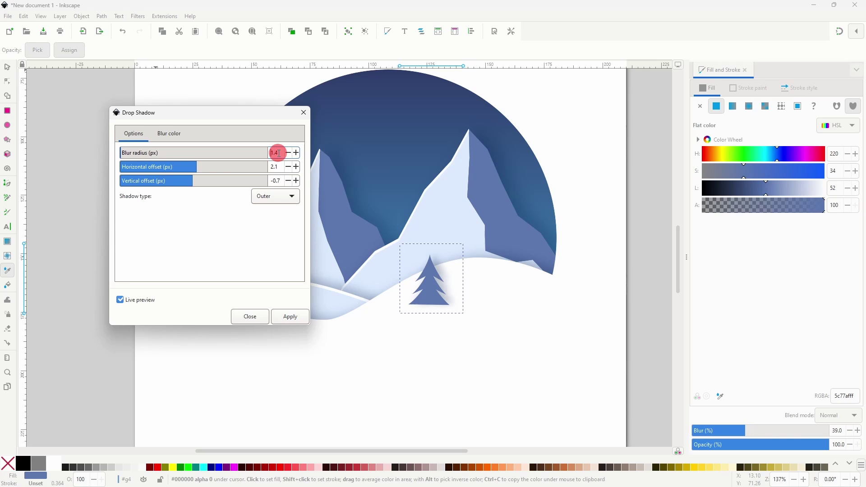
scroll(280, 165, "down", 2)
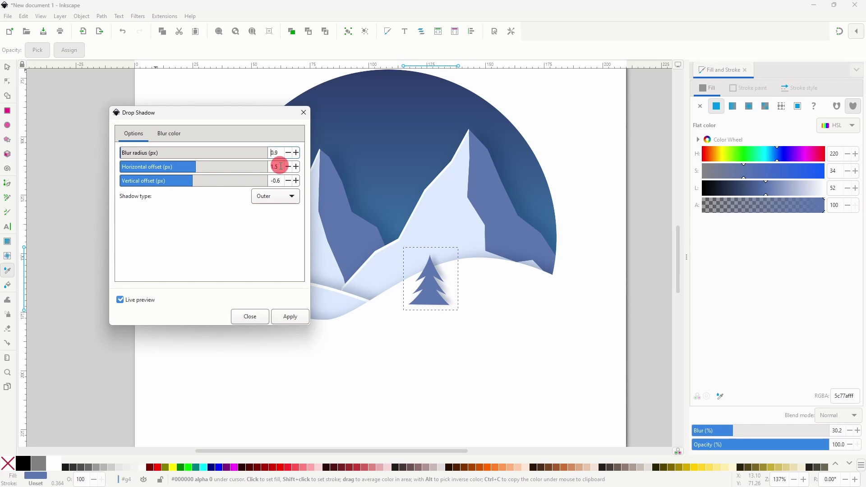
- Set the shadow colour's alpha to 37 and apply the drop shadow to the tree
left_click(173, 137)
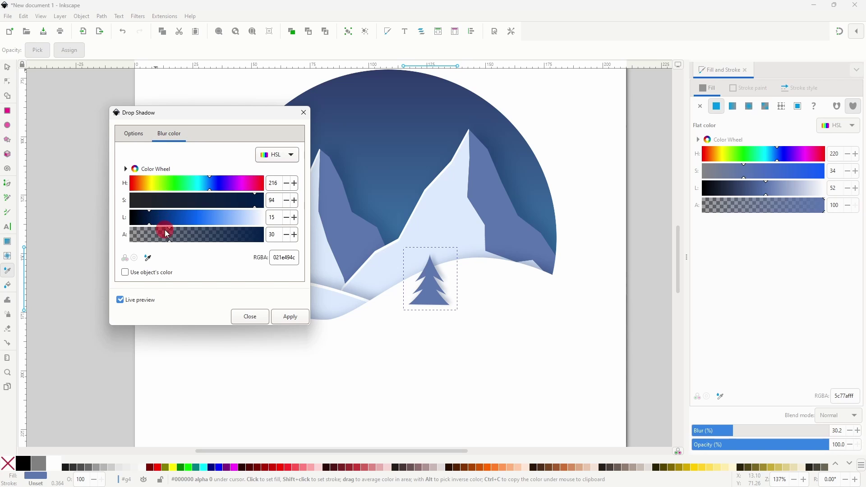
left_click_drag(176, 238, 180, 239)
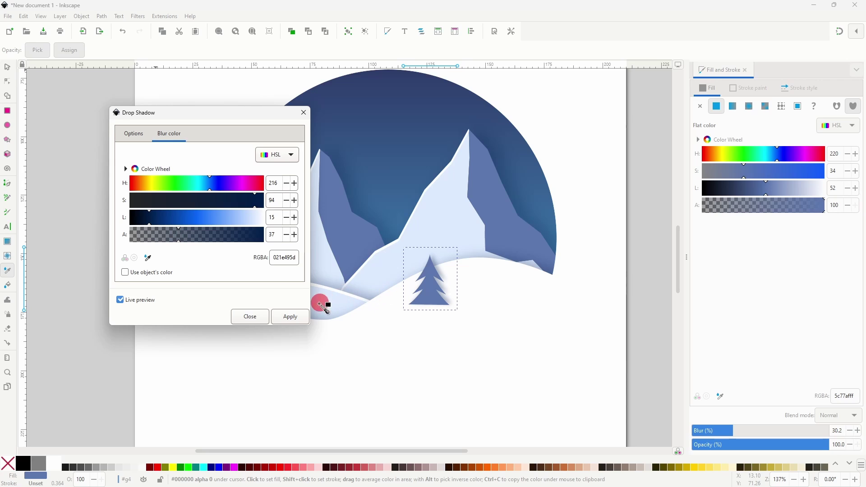
left_click(296, 315)
left_click(262, 316)
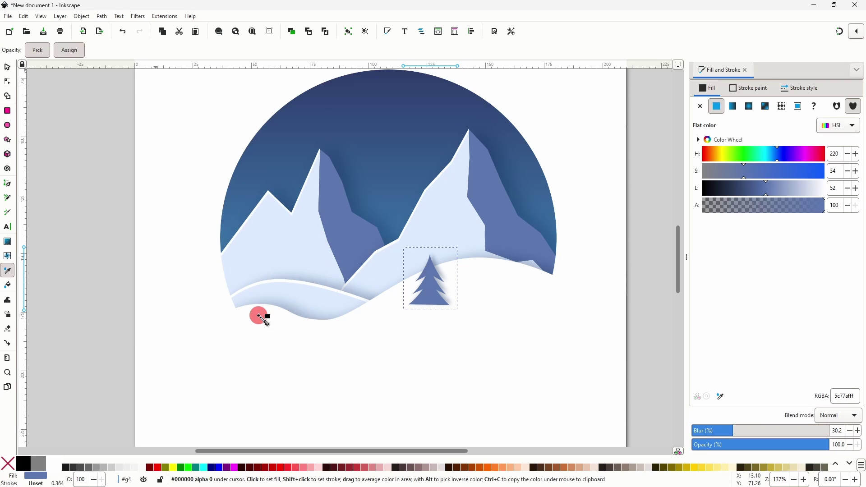
- Duplicate the tree, enlarge the copy to about 25.7 by 30.2 mm and overlap it at about X 122, Y 149 mm
left_click(7, 67)
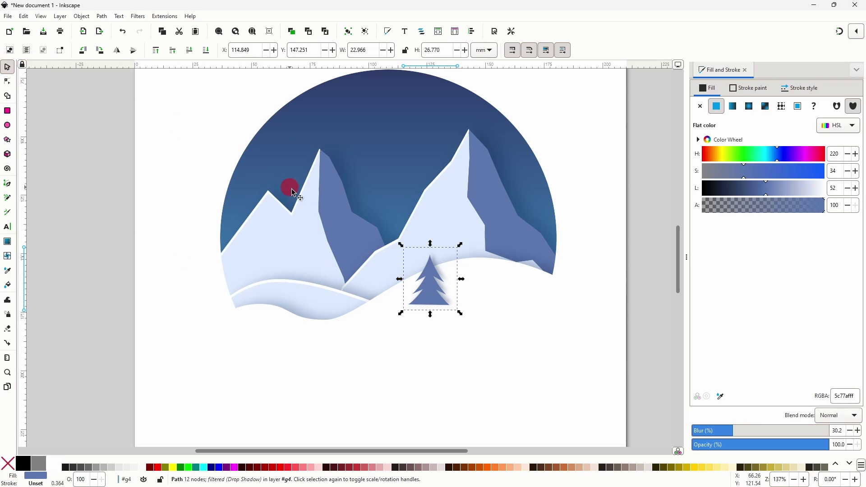
right_click(424, 282)
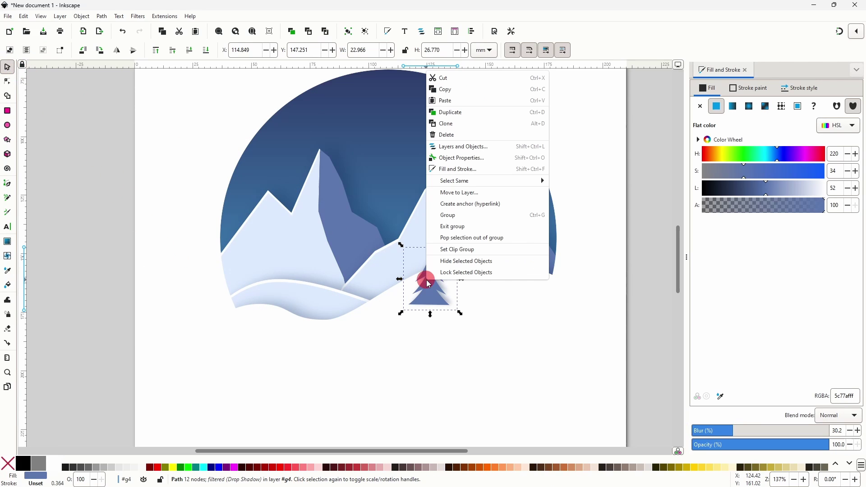
left_click(465, 113)
left_click_drag(436, 293, 455, 304)
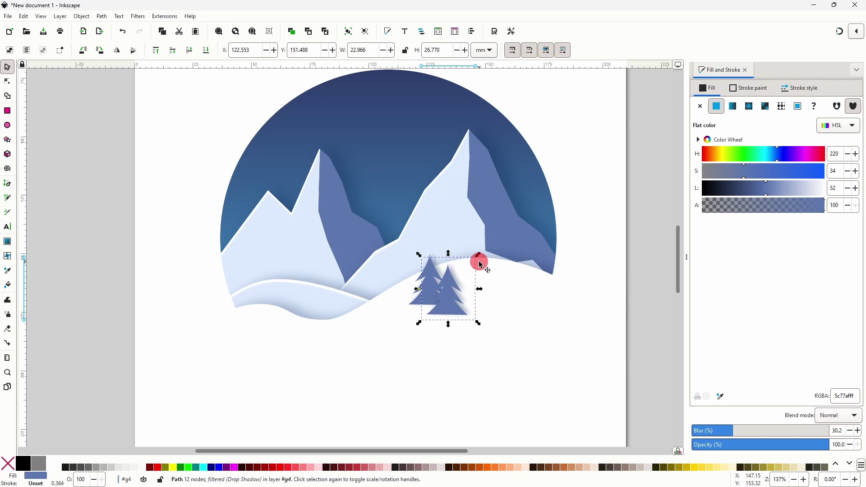
left_click_drag(479, 323, 483, 328)
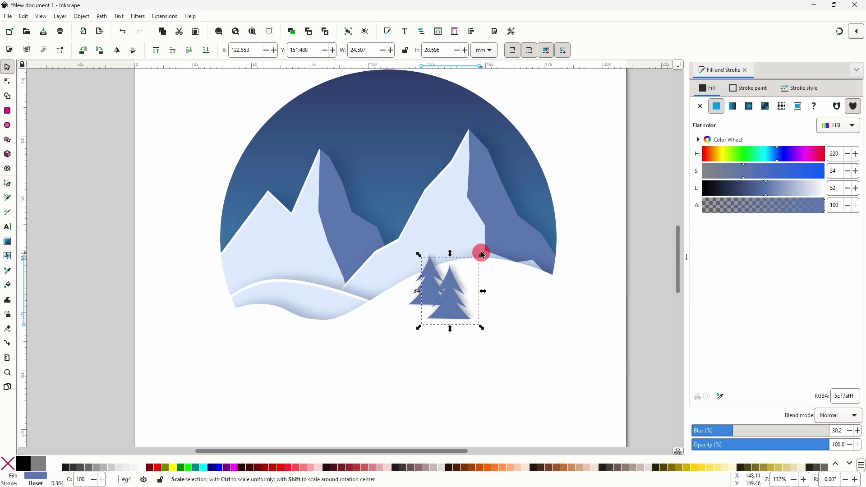
left_click_drag(482, 255, 485, 251)
left_click_drag(459, 291, 454, 287)
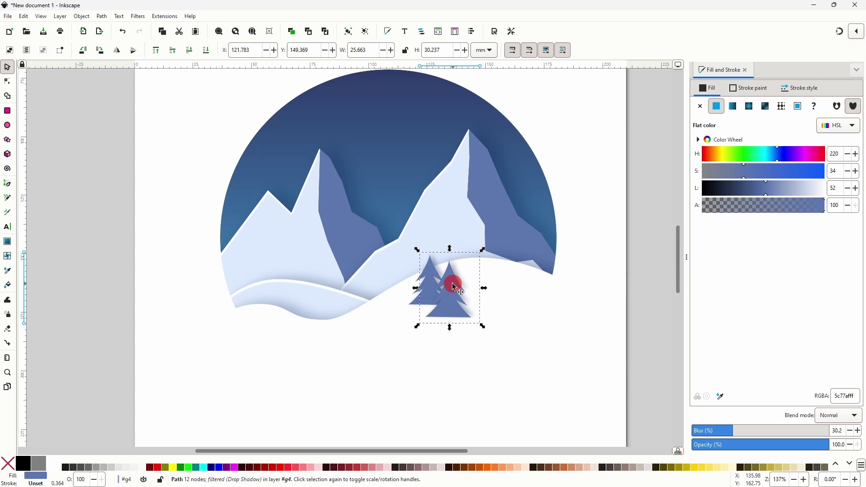
- Fill the larger tree with the dark navy sampled from the upper sky of the circle
left_click(14, 275)
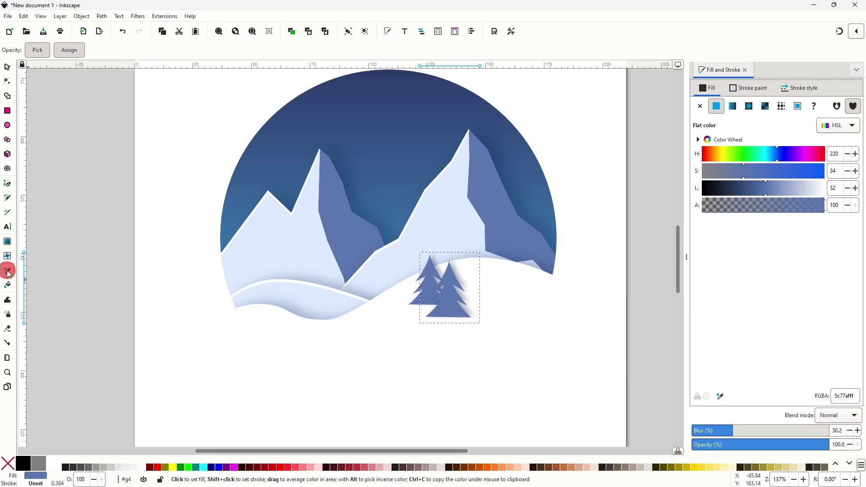
left_click(407, 84)
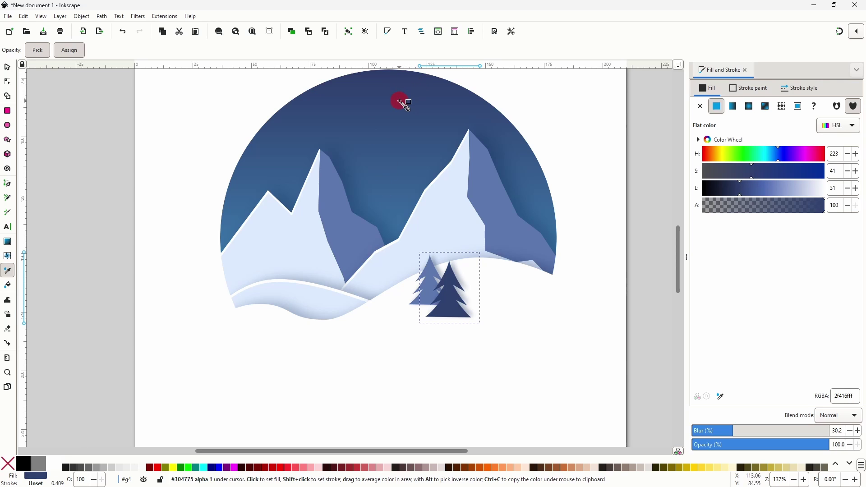
left_click(13, 73)
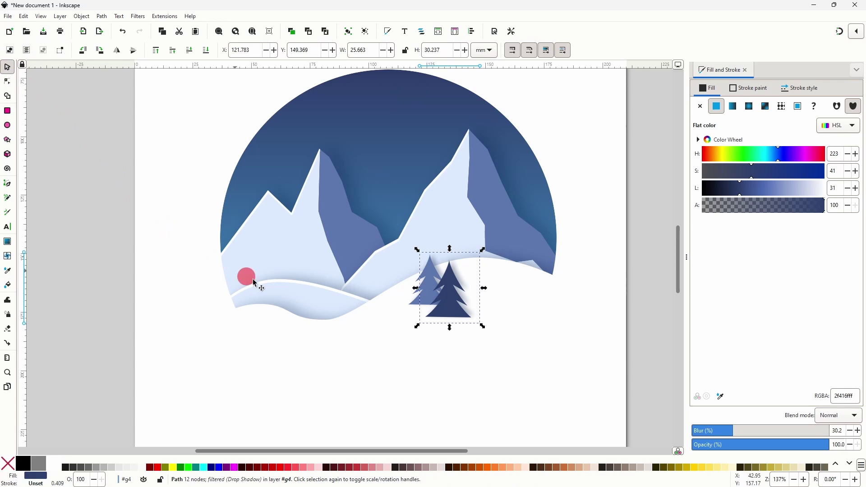
- Duplicate the navy tree, shrink it to a small tree on the right hill's crest, and lower it behind the hill
right_click(446, 307)
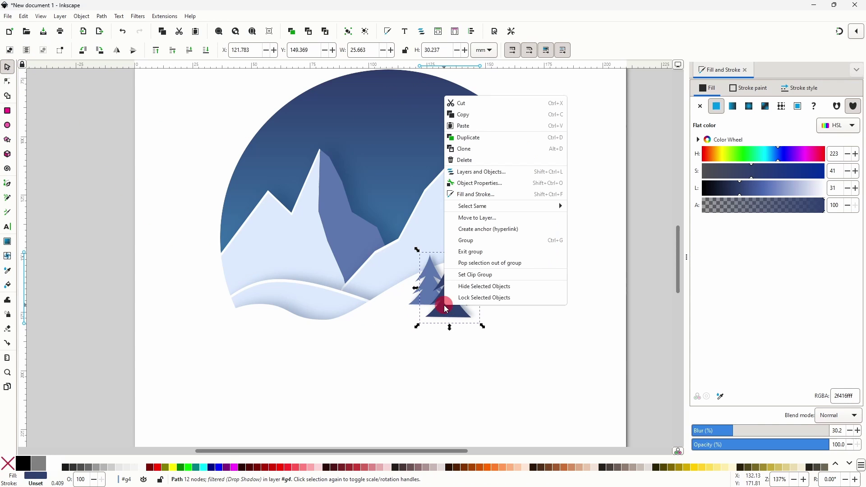
left_click(474, 138)
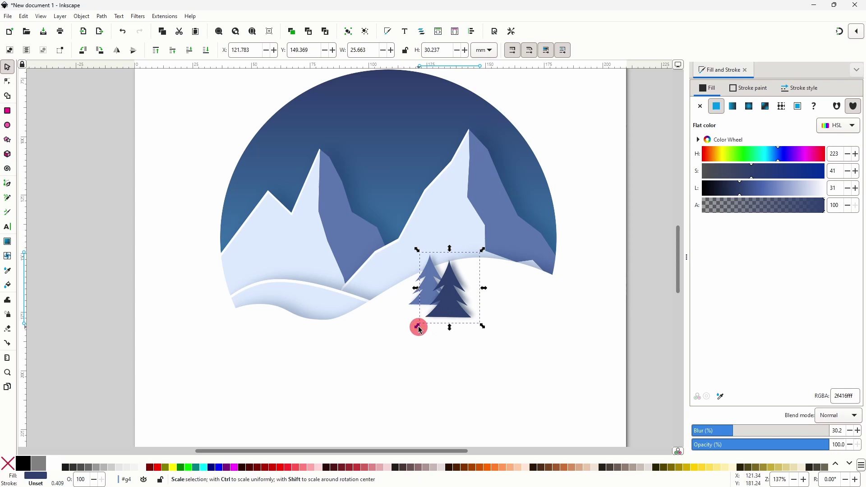
left_click_drag(418, 325, 483, 267)
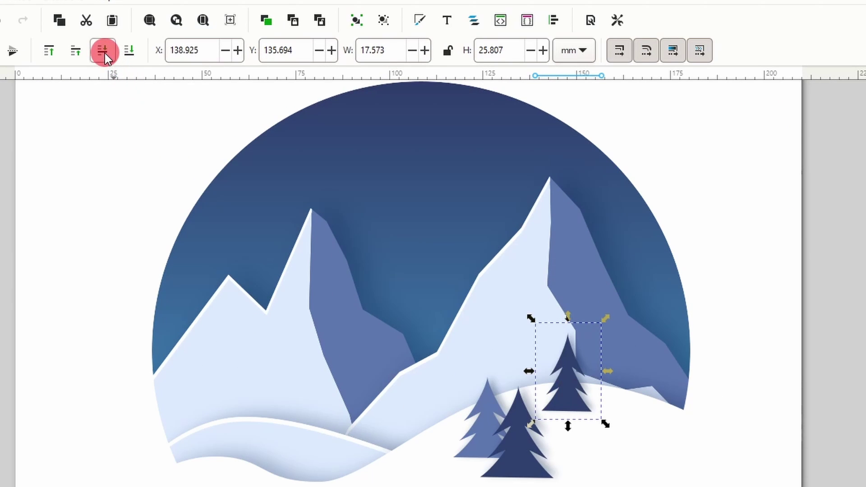
left_click(105, 53)
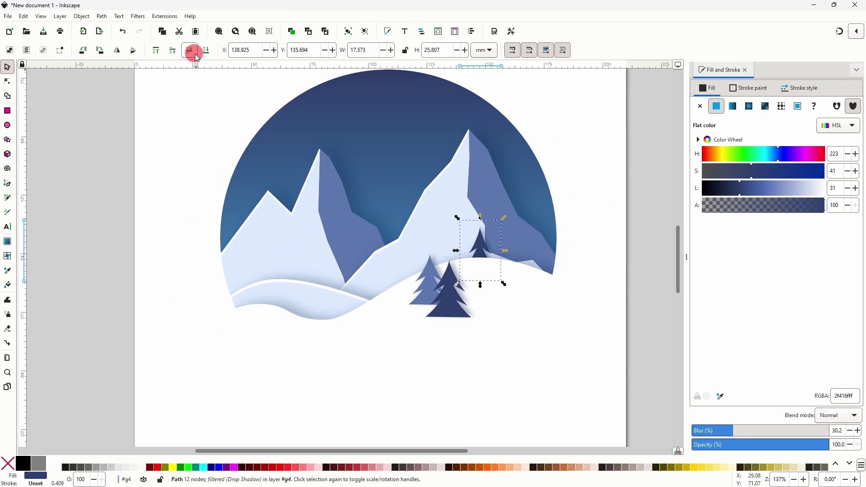
left_click(481, 248)
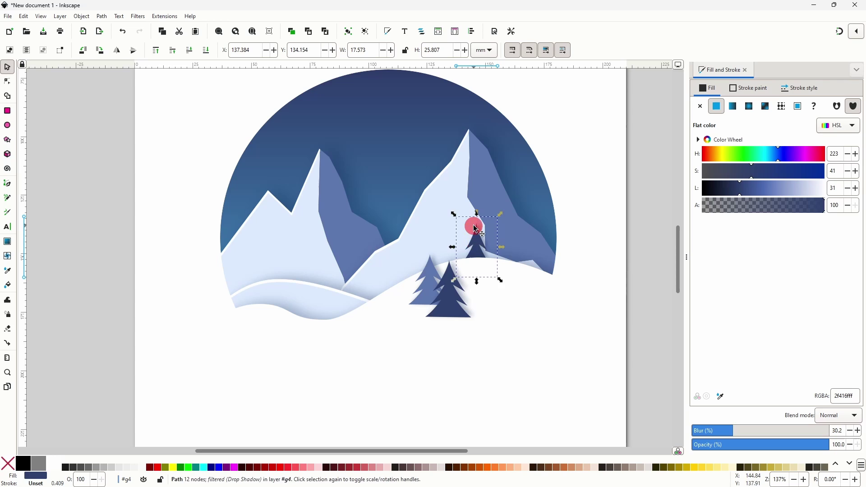
left_click_drag(477, 216, 484, 239)
left_click(464, 236)
- Duplicate the lighter tree, shrink it to about 17 by 18.5 mm, and lower it behind the crest beside the small navy tree
right_click(432, 272)
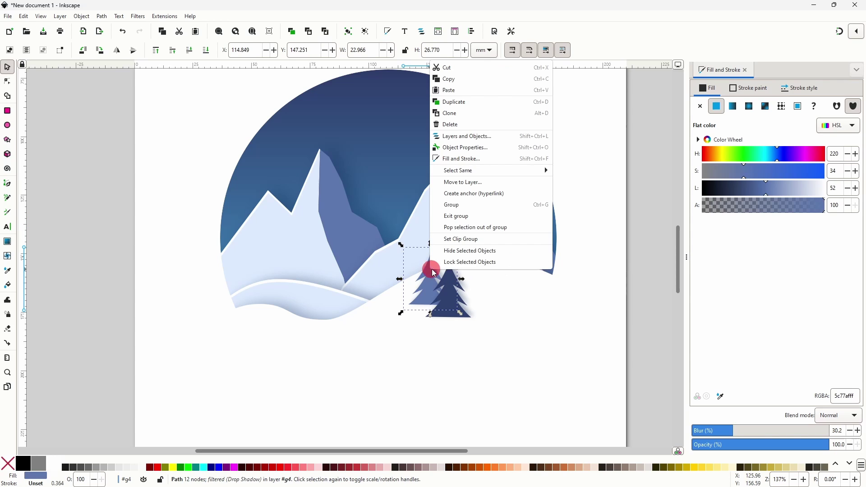
left_click(477, 111)
left_click_drag(401, 246, 466, 253)
left_click(202, 56)
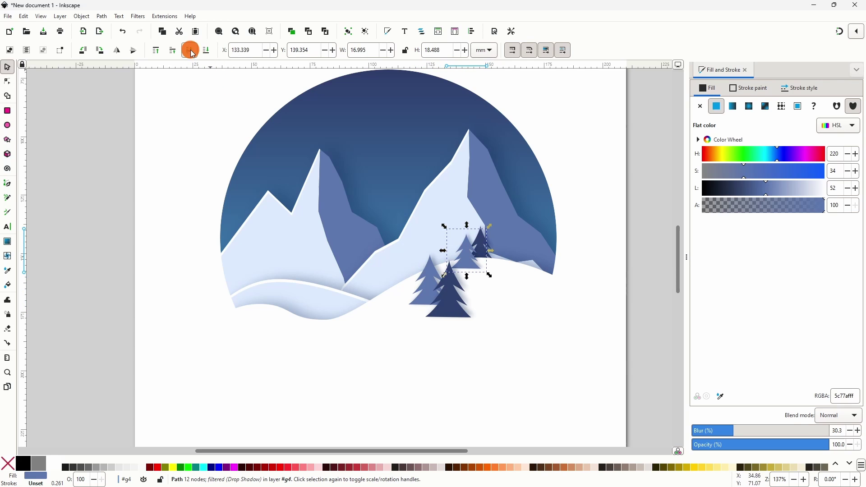
left_click_drag(462, 243, 469, 243)
- Copy the small lighter tree to the left hill, lower it behind the front snow, and enlarge it to about 18.7 by 20.2 mm
right_click(467, 246)
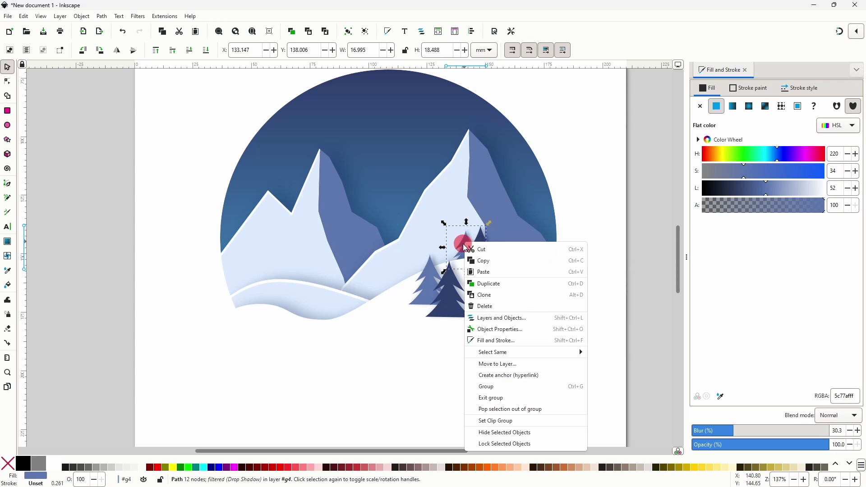
left_click(485, 277)
left_click_drag(469, 254, 278, 307)
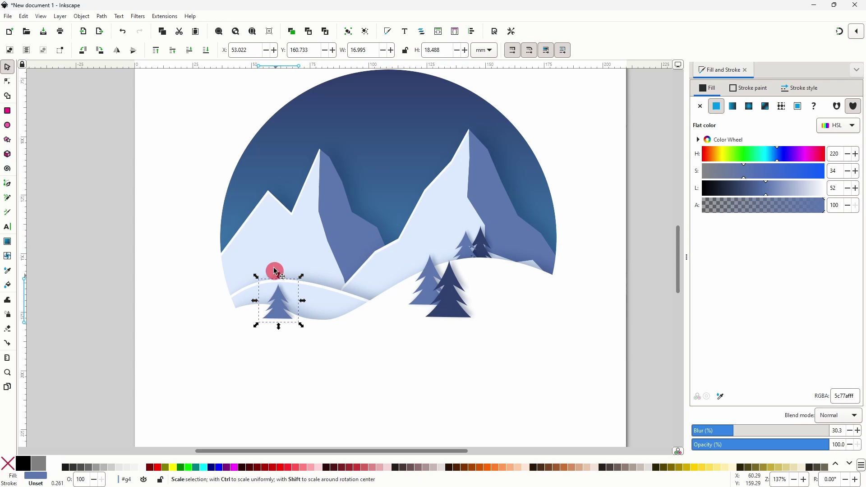
left_click(189, 50)
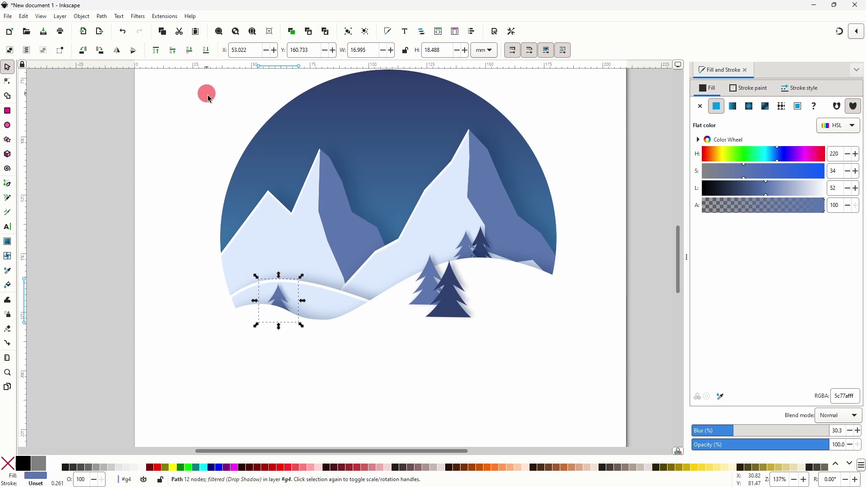
left_click(298, 271)
left_click_drag(300, 275, 276, 293)
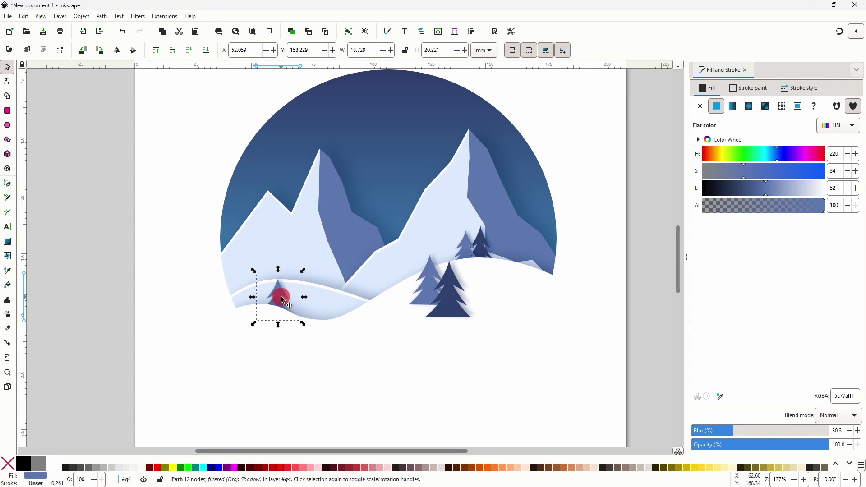
- Copy the large navy tree beside the left hill's tree, shrink it to about 21.8 by 24.7 mm, and lower it behind the front snow
left_click(451, 289)
right_click(450, 289)
left_click(494, 126)
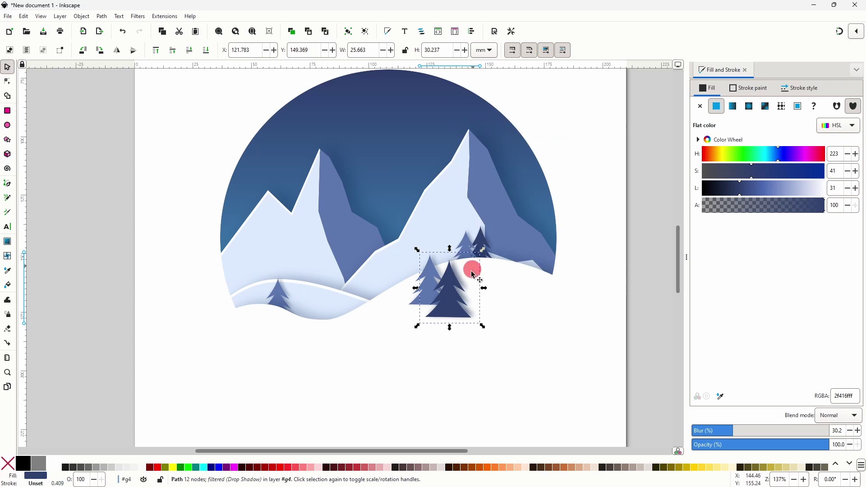
left_click_drag(445, 295, 259, 297)
left_click_drag(236, 254, 238, 266)
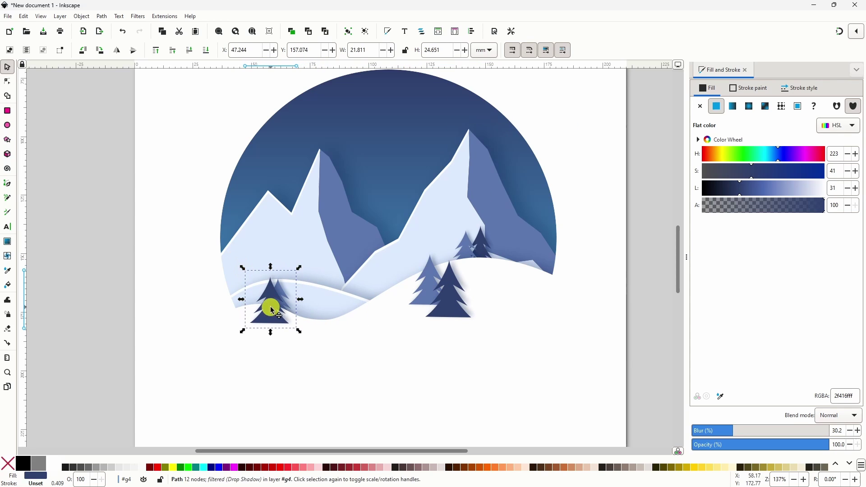
left_click_drag(271, 306, 265, 289)
left_click(190, 52)
left_click(194, 256)
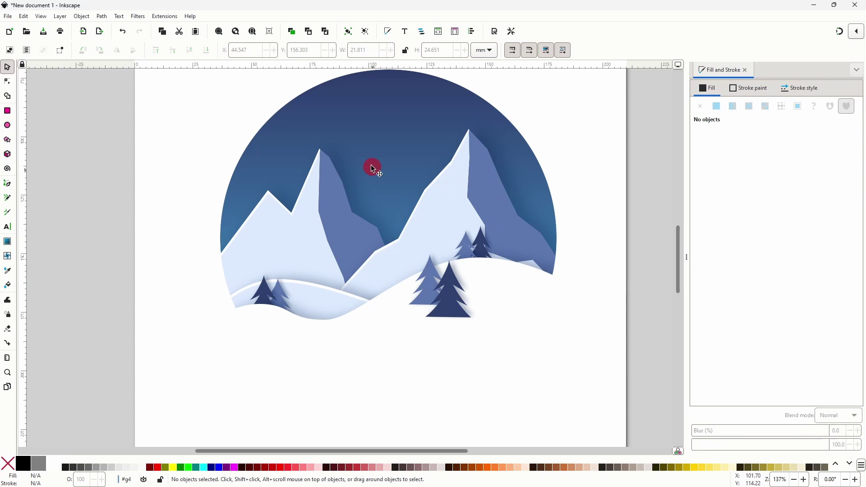
- Draw a small circle of about 1.6 mm radius in the sky between the two peaks and fill it white
left_click(7, 126)
key("ctrl")
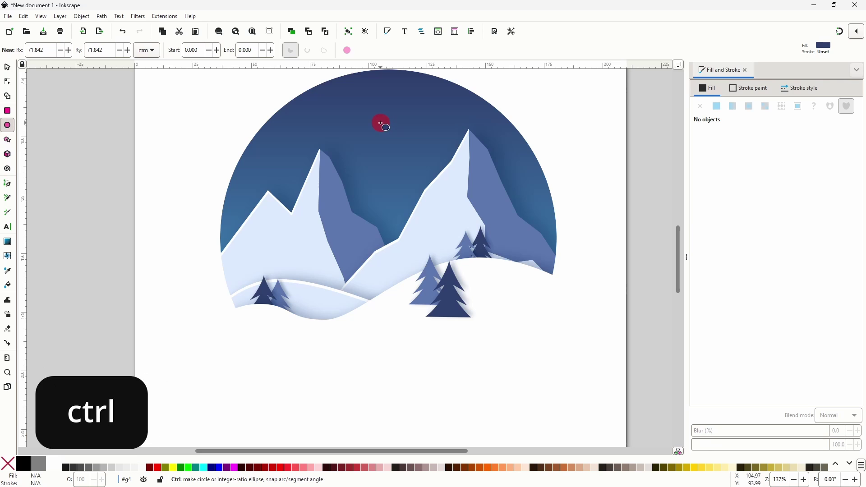
left_click_drag(381, 124, 388, 131)
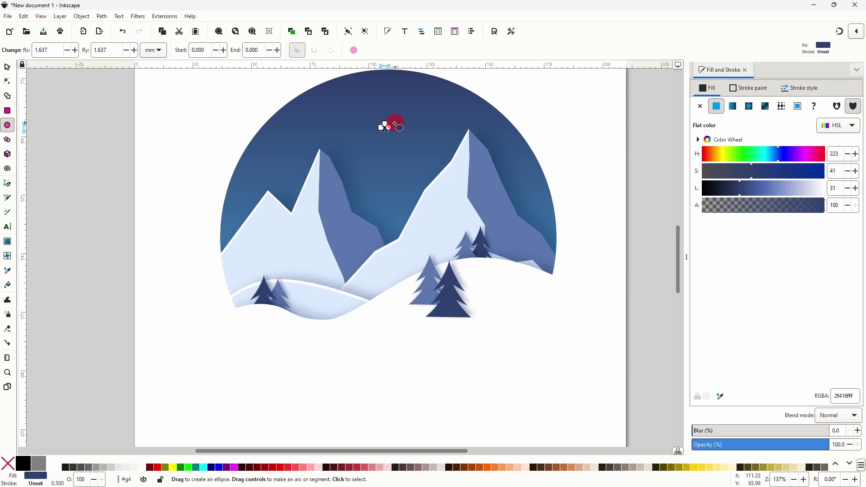
scroll(386, 130, "up", 3)
scroll(372, 154, "down", 2)
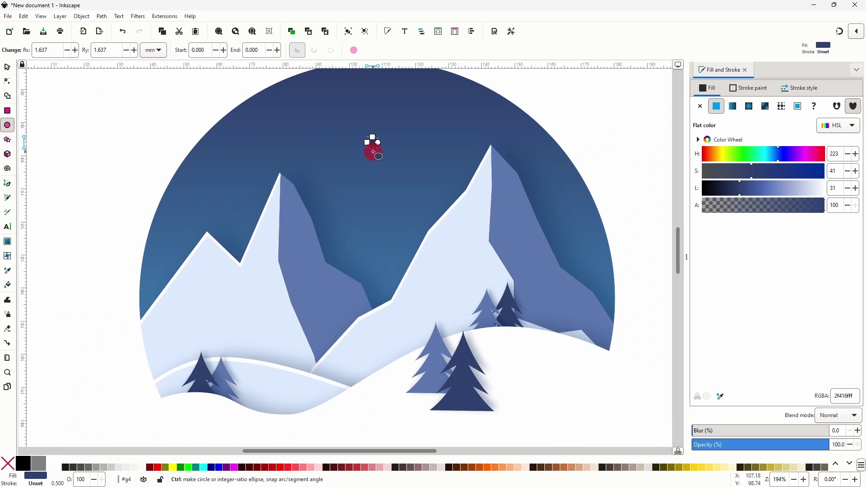
left_click(54, 465)
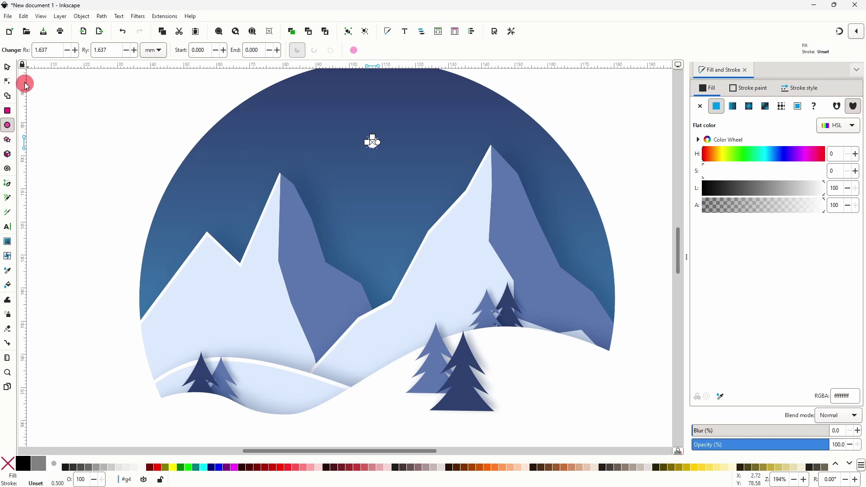
- Configure a previewed outer drop shadow for the white circle with 0.4 px blur radius, about 0.7 px horizontal and -0.3 px vertical offset
left_click(8, 68)
left_click(370, 141)
scroll(367, 139, "up", 2)
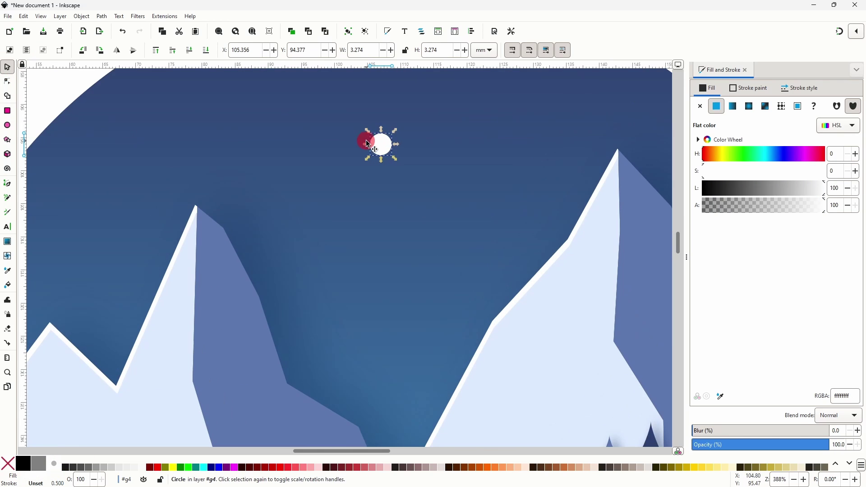
left_click(138, 20)
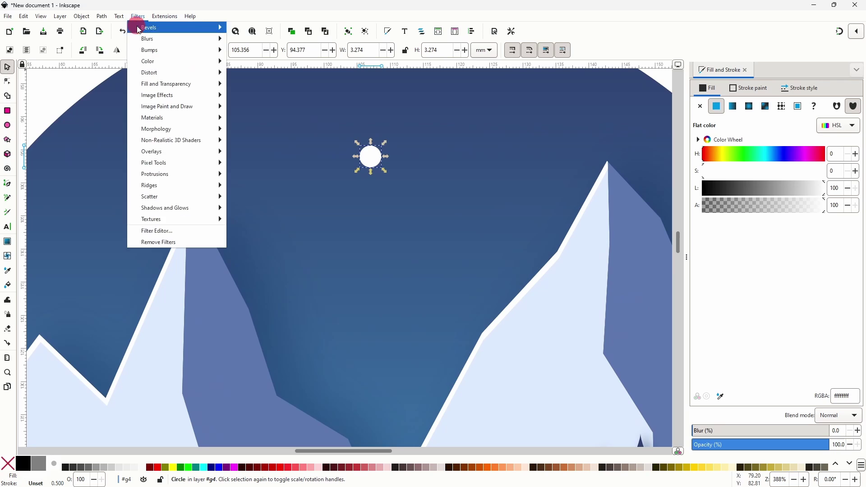
mouse_move(176, 207)
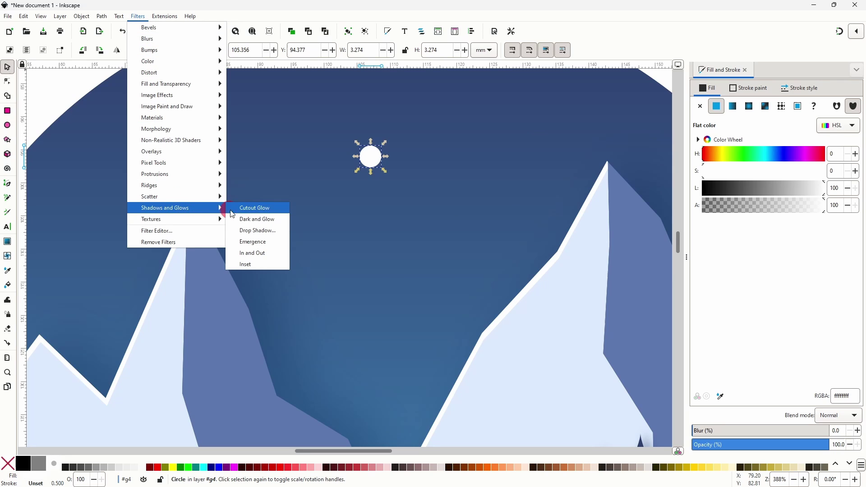
left_click(250, 230)
left_click(166, 291)
left_click(149, 311)
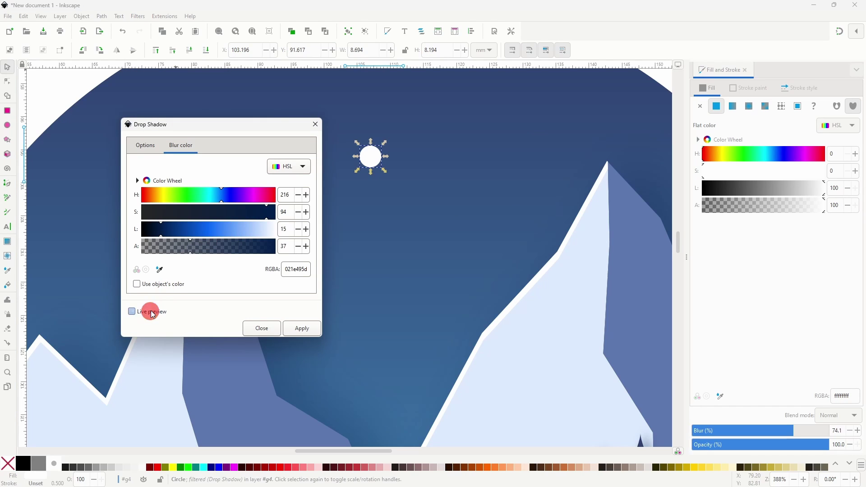
left_click(146, 147)
left_click(292, 165)
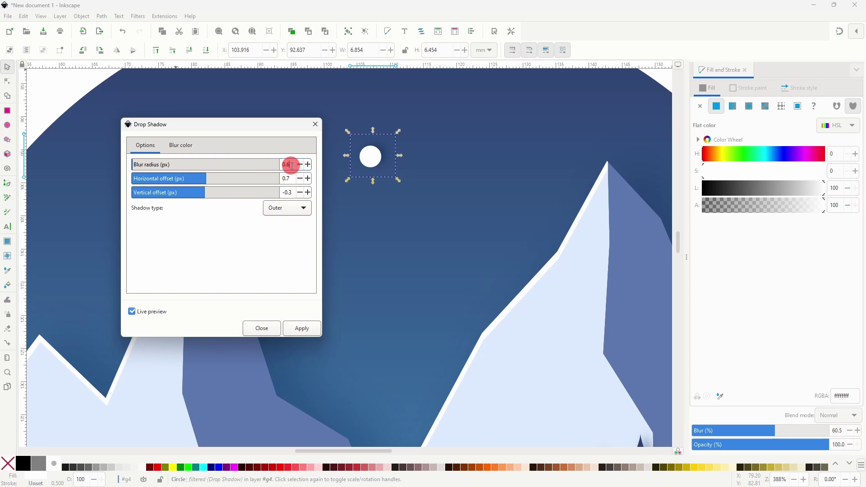
scroll(292, 165, "down", 1)
left_click(293, 178)
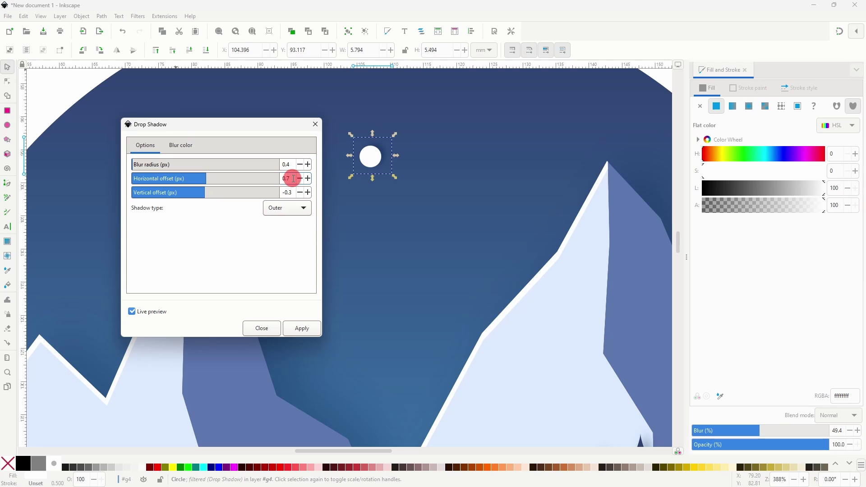
- Set the shadow colour's alpha to 48 and apply the drop shadow to the white circle
left_click(172, 147)
left_click_drag(197, 251, 207, 250)
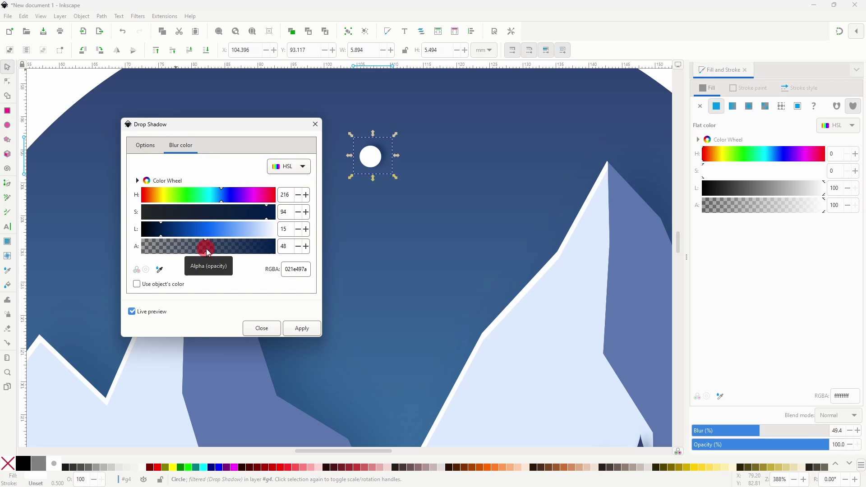
left_click(276, 328)
- Scatter full-size copies of the shadowed white circle across the sky, mountains, hills and foreground trees as large snowflakes
key("minus")
key("minus")
key("minus")
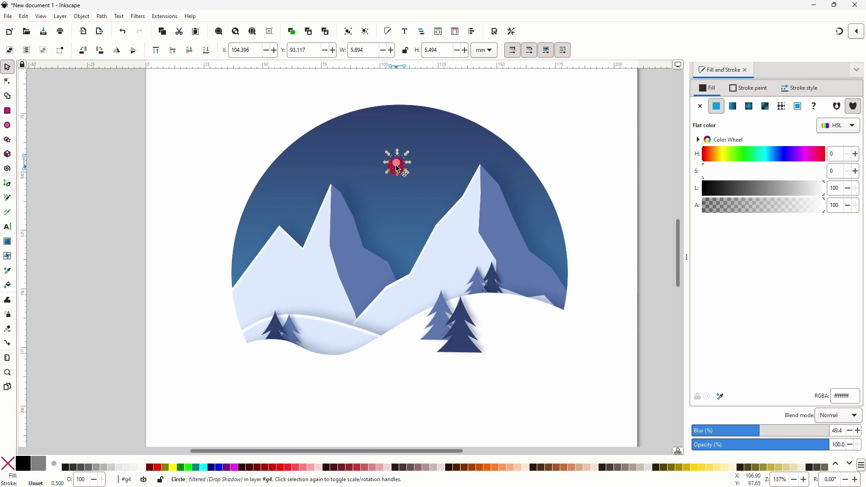
mouse_move(396, 160)
left_mouse_down()
mouse_move(376, 196)
mouse_move(357, 202)
mouse_move(317, 262)
left_mouse_up()
key("space")
key("space")
key("space")
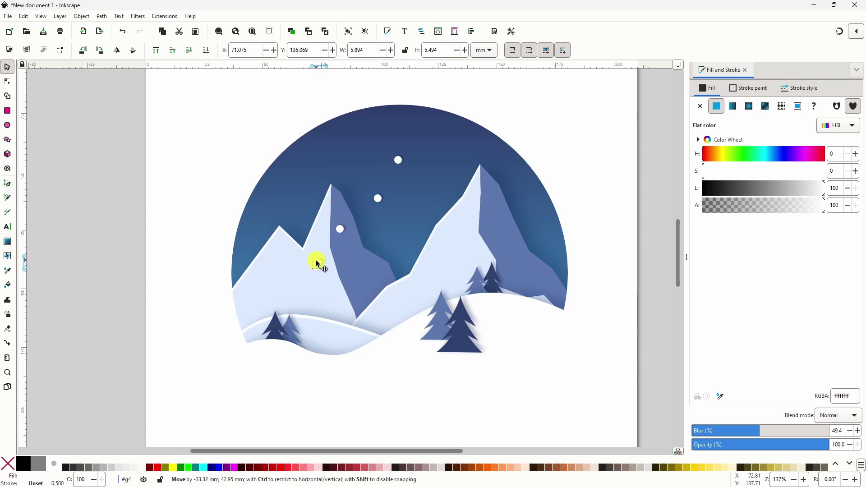
key("space")
key("space")
key("space")
mouse_move(280, 232)
left_mouse_down()
mouse_move(423, 195)
mouse_move(447, 147)
mouse_move(488, 195)
mouse_move(466, 241)
mouse_move(414, 292)
mouse_move(332, 341)
mouse_move(375, 292)
mouse_move(535, 251)
mouse_move(311, 252)
mouse_move(263, 225)
mouse_move(392, 129)
mouse_move(383, 131)
mouse_move(432, 138)
mouse_move(467, 331)
mouse_move(442, 320)
mouse_move(434, 218)
mouse_move(397, 220)
mouse_move(410, 209)
mouse_move(401, 210)
mouse_move(393, 230)
mouse_move(408, 205)
mouse_move(410, 169)
mouse_move(486, 144)
mouse_move(503, 224)
mouse_move(465, 329)
mouse_move(544, 361)
mouse_move(577, 334)
mouse_move(649, 210)
mouse_move(568, 107)
mouse_move(332, 132)
mouse_move(339, 140)
mouse_move(329, 134)
mouse_move(327, 104)
mouse_move(267, 124)
mouse_move(269, 176)
mouse_move(313, 239)
mouse_move(214, 265)
left_mouse_up()
key("space")
key("space")
key("space")
key("space")
key("space")
key("space")
key("space")
key("space")
key("space")
key("space")
key("space")
key("space")
key("space")
key("space")
key("space")
key("space")
- Shrink the snowflake to about 3.8 by 3.5 mm and scatter medium copies between the large ones
scroll(407, 215, "up", 2)
key("space")
key("space")
key("space")
key("space")
key("space")
key("space")
key("space")
key("space")
key("space")
key("space")
key("space")
key("space")
key("space")
key("minus")
key("minus")
key("space")
key("space")
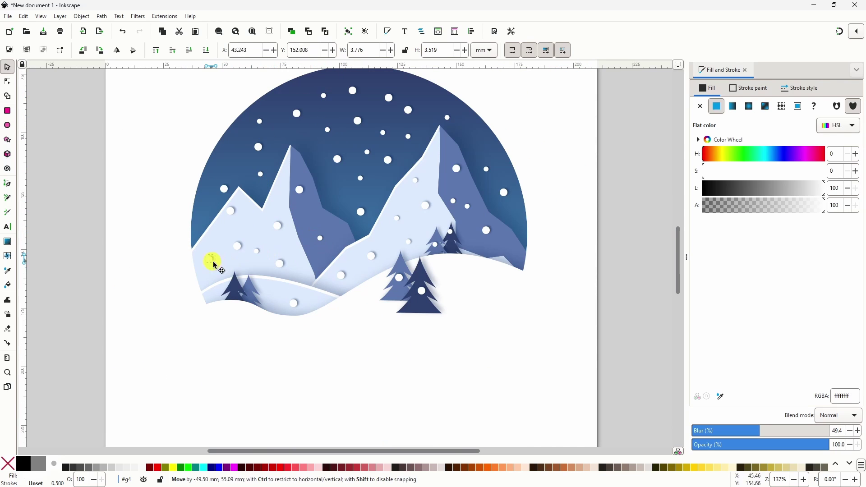
key("space")
key("space")
key("space")
mouse_move(219, 233)
left_mouse_down()
mouse_move(344, 202)
mouse_move(294, 244)
mouse_move(319, 149)
mouse_move(313, 123)
left_mouse_up()
key("space")
key("space")
- Shrink the snowflake to about 1.9 by 1.8 mm, scatter tiny copies throughout the landscape, and clear the selection
scroll(313, 124, "up", 3)
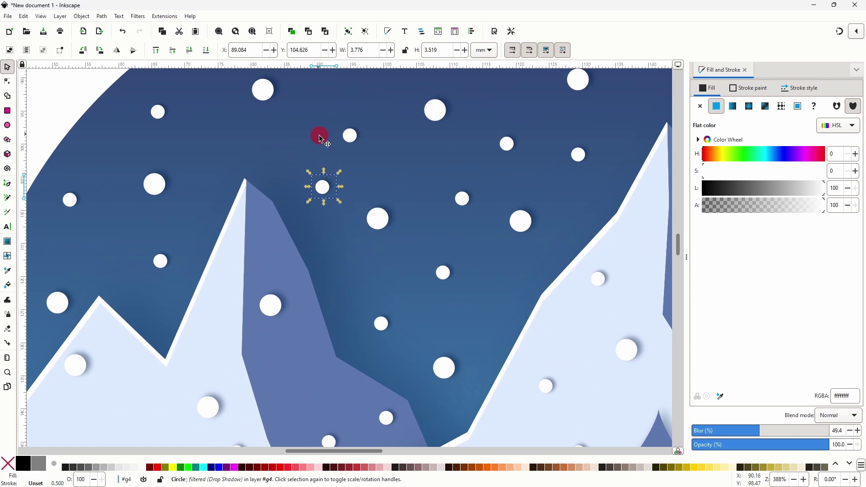
left_click_drag(338, 205, 407, 233)
scroll(329, 189, "down", 3)
scroll(407, 233, "down", 3)
left_click(225, 168)
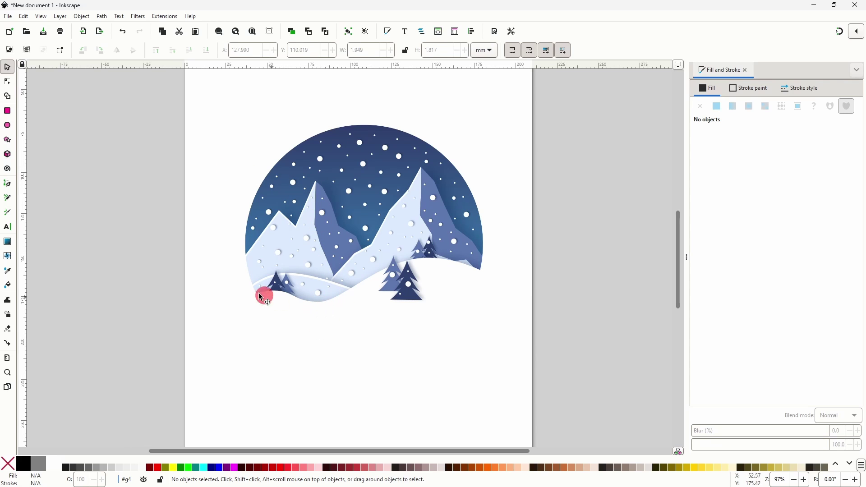
- Set the Pen tool's stroke shape to None
left_click(8, 187)
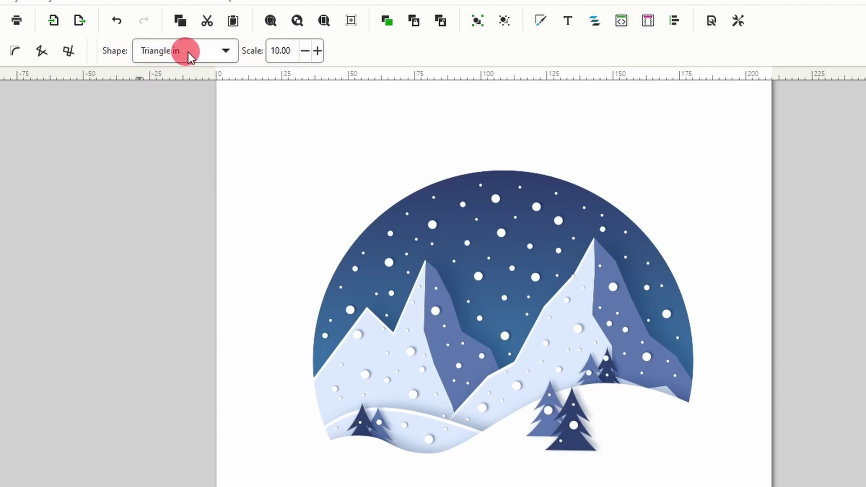
left_click(193, 53)
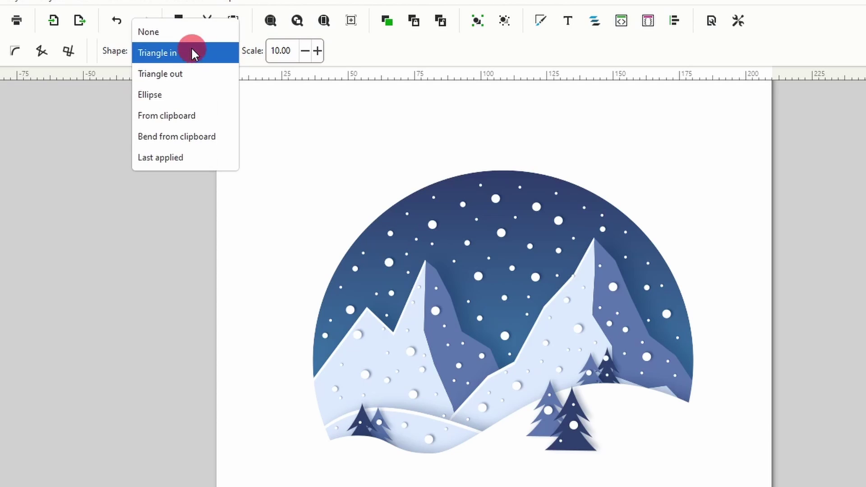
left_click(186, 32)
- Draw a closed jagged flame outline about 24 mm wide and 24 mm tall on the front snow, left of the large trees
scroll(462, 460, "up", 2)
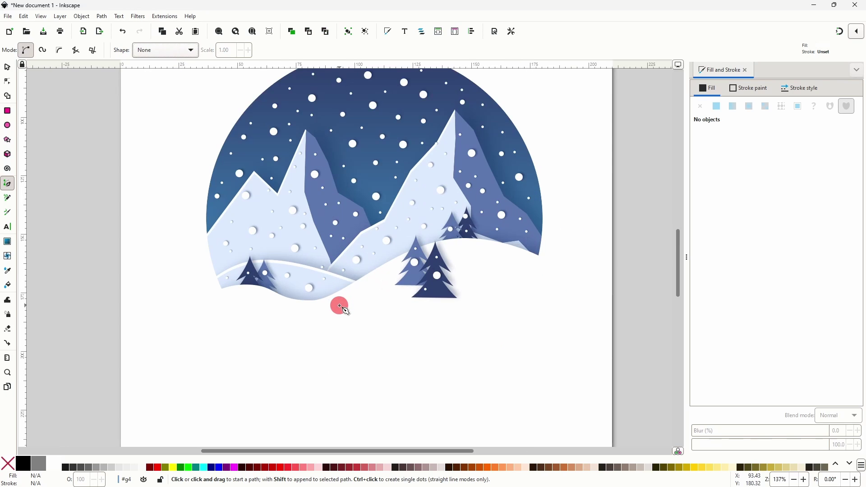
left_click(298, 331)
left_click(279, 311)
left_click(296, 316)
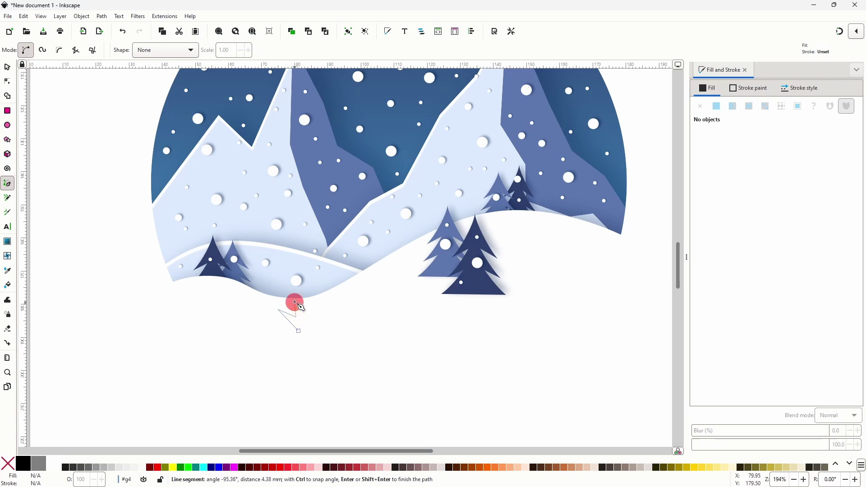
left_click(292, 290)
left_click(302, 301)
left_click(305, 260)
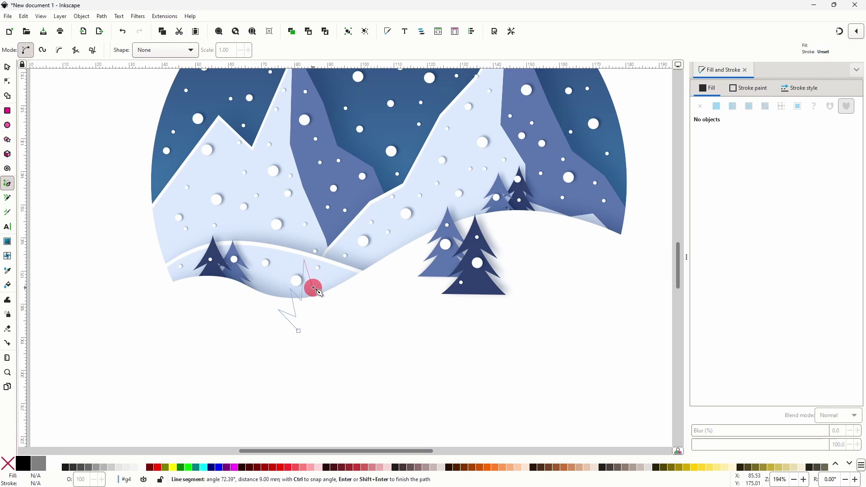
left_click(311, 277)
left_click(323, 253)
left_click(326, 280)
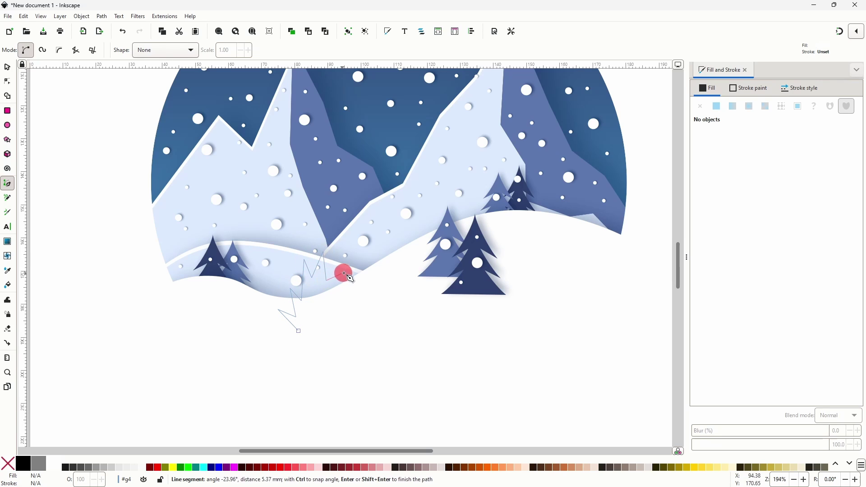
left_click(348, 271)
left_click(328, 301)
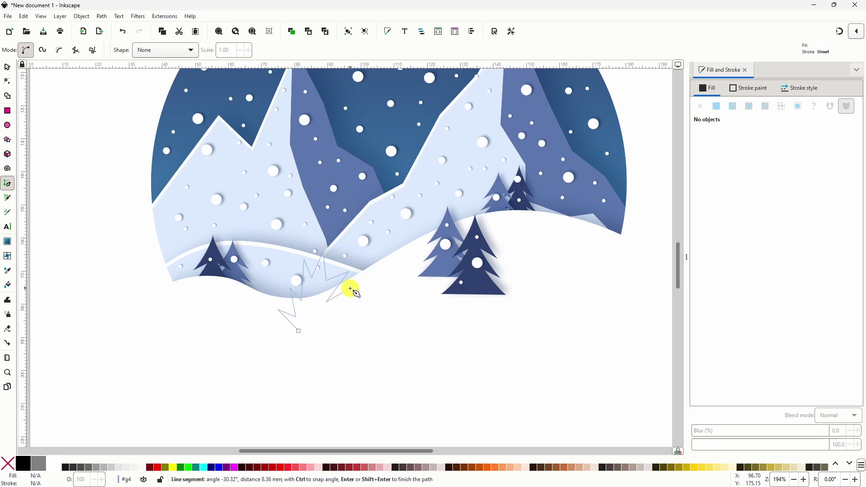
left_click(351, 289)
left_click(337, 307)
left_click(359, 305)
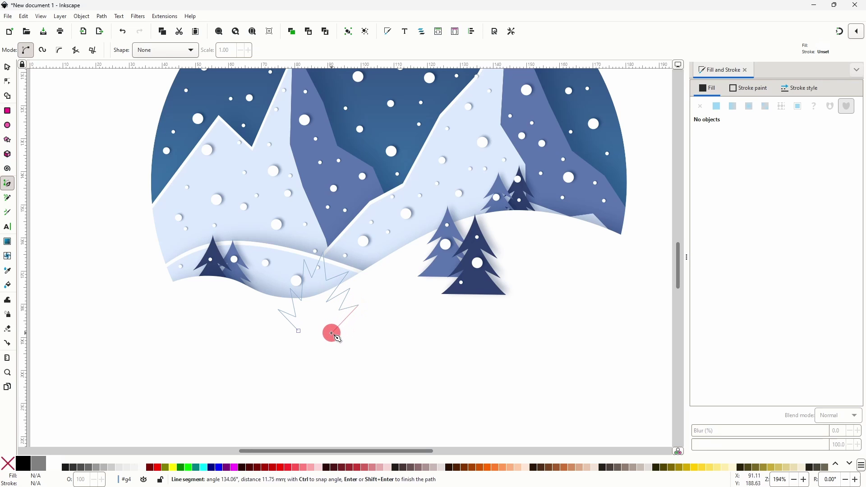
left_click(299, 332)
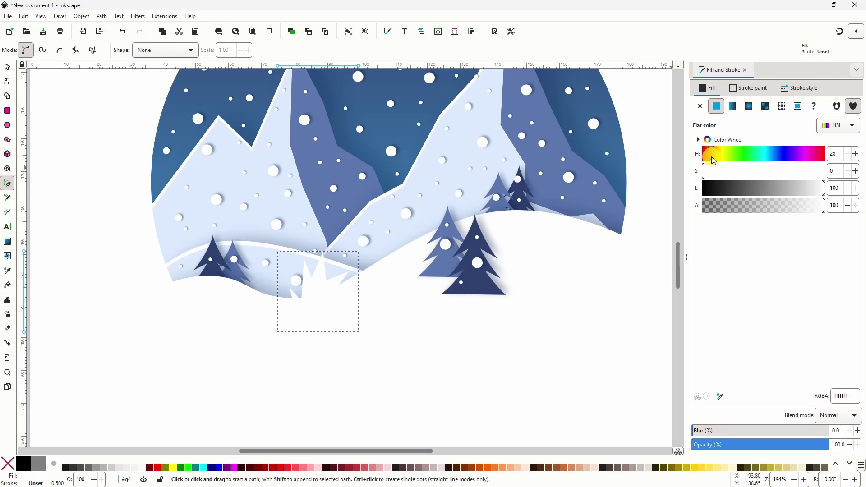
- Fill the flame shape with orange, HSL 30, 96, 52
left_click(755, 173)
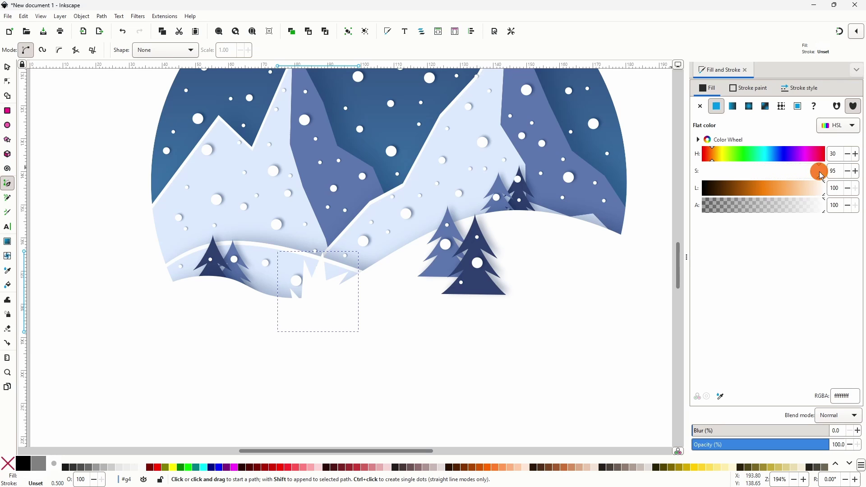
left_click_drag(822, 189, 762, 191)
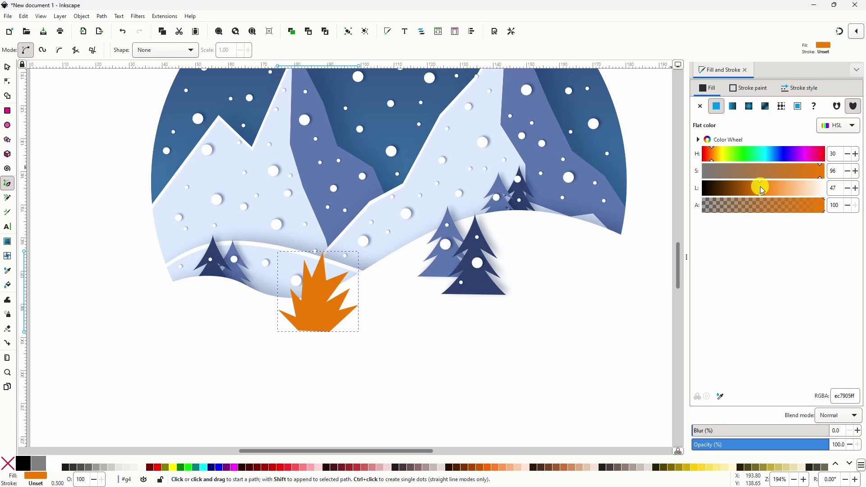
left_click(446, 233)
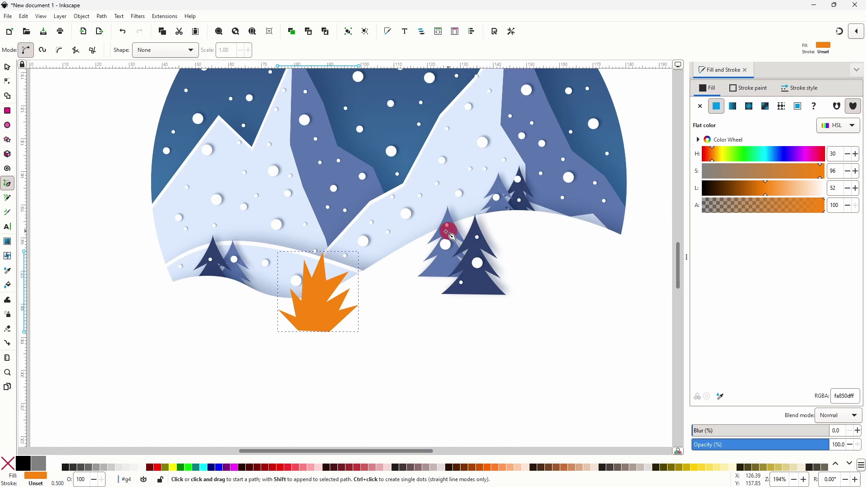
- Bend the straight sides of the orange flame's tongues into curves by editing its path
left_click(8, 81)
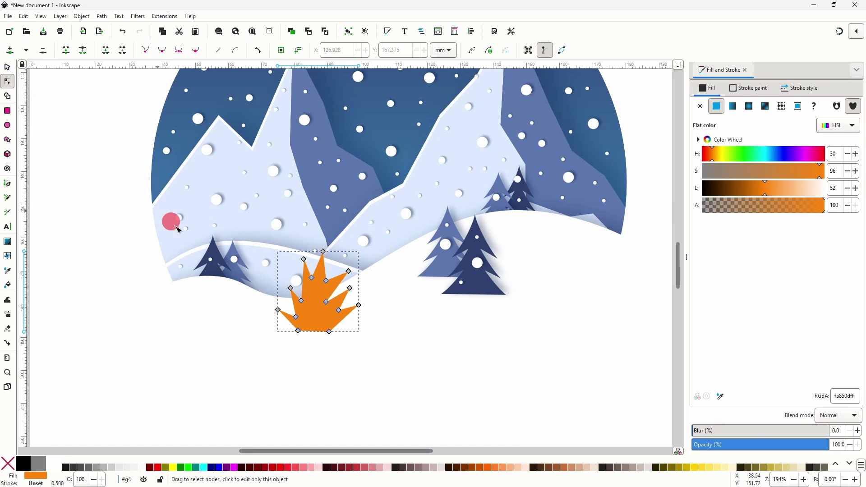
left_click(314, 319)
scroll(324, 310, "up", 2)
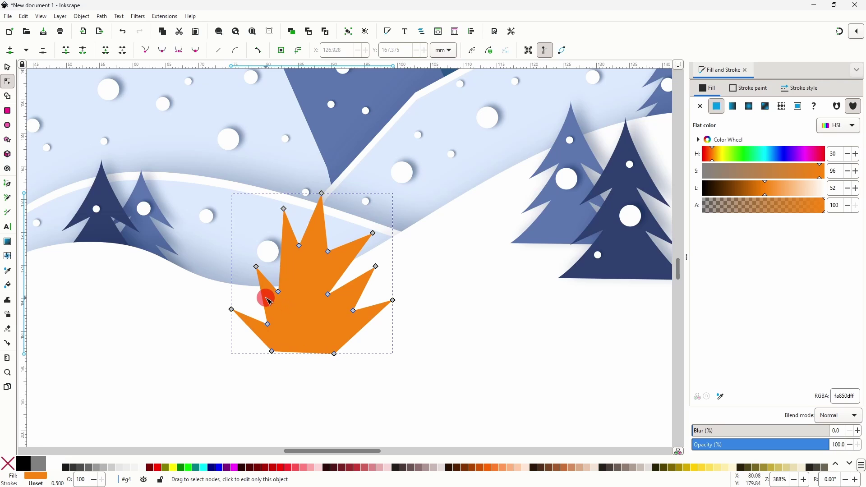
mouse_move(265, 297)
left_mouse_down()
mouse_move(263, 288)
mouse_move(273, 287)
mouse_move(256, 269)
mouse_move(312, 218)
mouse_move(341, 245)
mouse_move(345, 261)
left_mouse_up()
left_click_drag(328, 294, 368, 323)
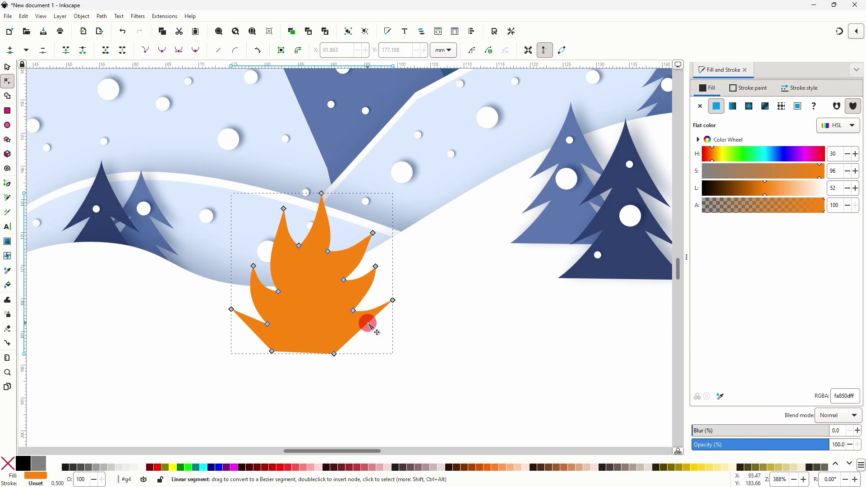
- Round the orange flame's base and lower-left tongue, and adjust the neighbouring nodes for a smooth outline
left_click_drag(304, 352, 300, 358)
left_click_drag(253, 331, 258, 330)
left_click_drag(279, 292, 277, 289)
left_click(272, 351)
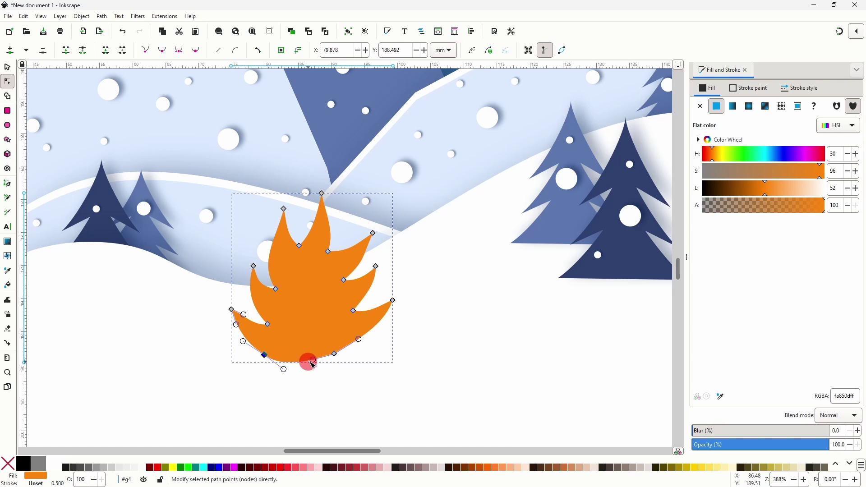
left_click(422, 295)
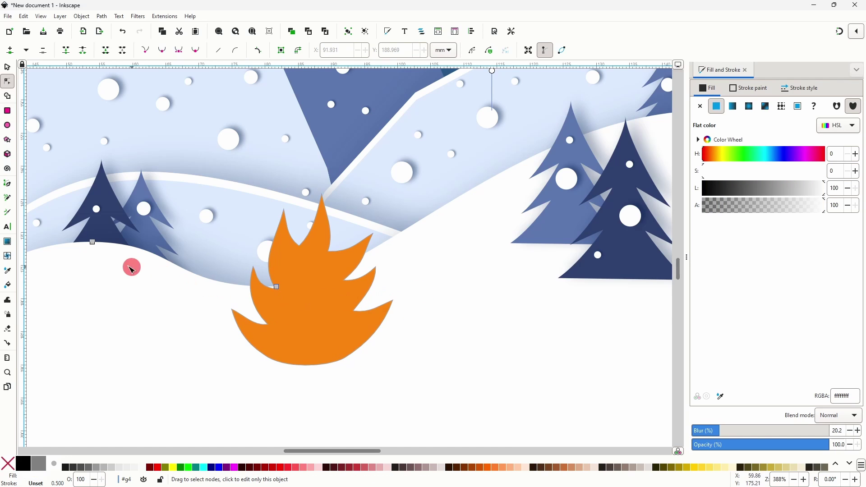
- Draw a smaller jagged flame about 12 by 14 mm inside the orange one and fill it light orange, HSL 34, 100, 62
left_click(7, 184)
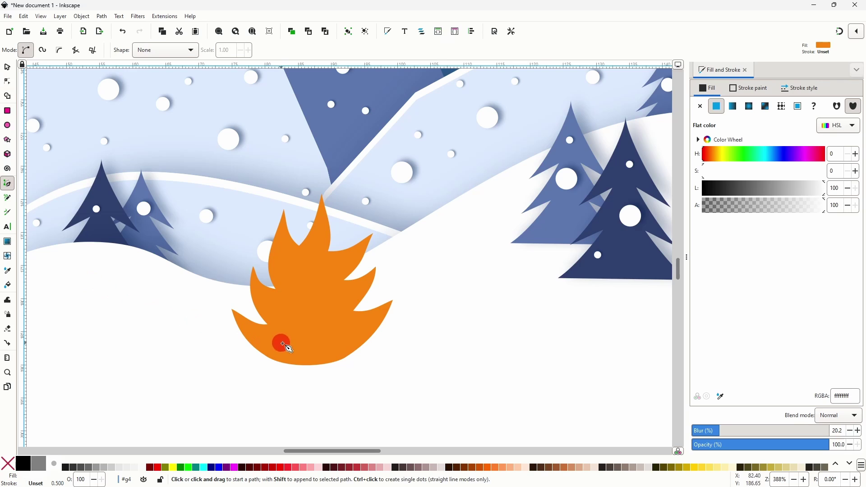
left_click(290, 352)
left_click(271, 316)
left_click(285, 319)
left_click(283, 299)
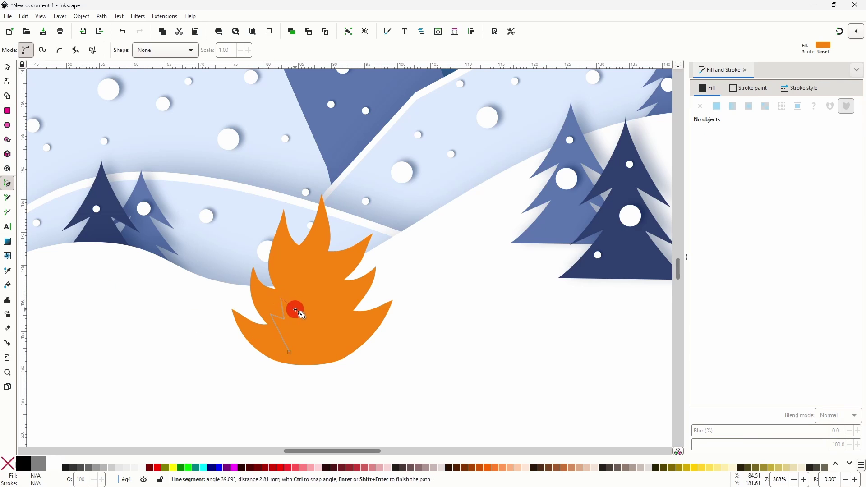
left_click(295, 309)
left_click(294, 267)
left_click(304, 282)
left_click(317, 262)
left_click(323, 291)
left_click(337, 287)
left_click(327, 318)
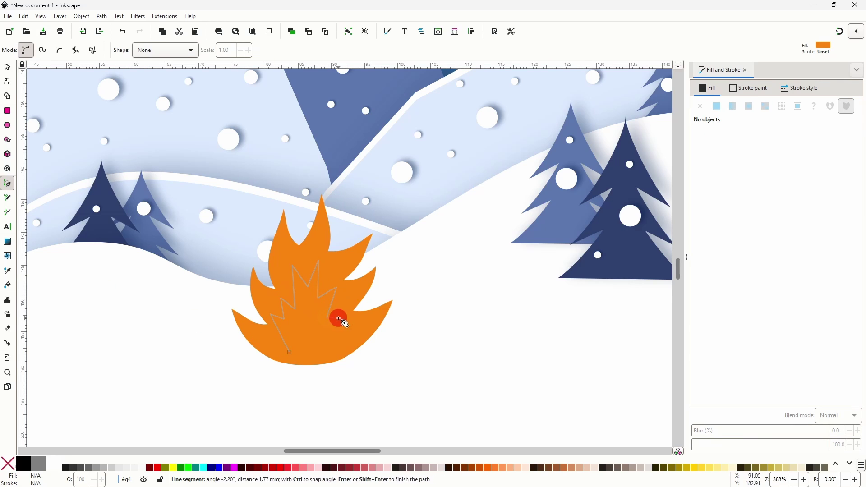
left_click(347, 316)
left_click(353, 335)
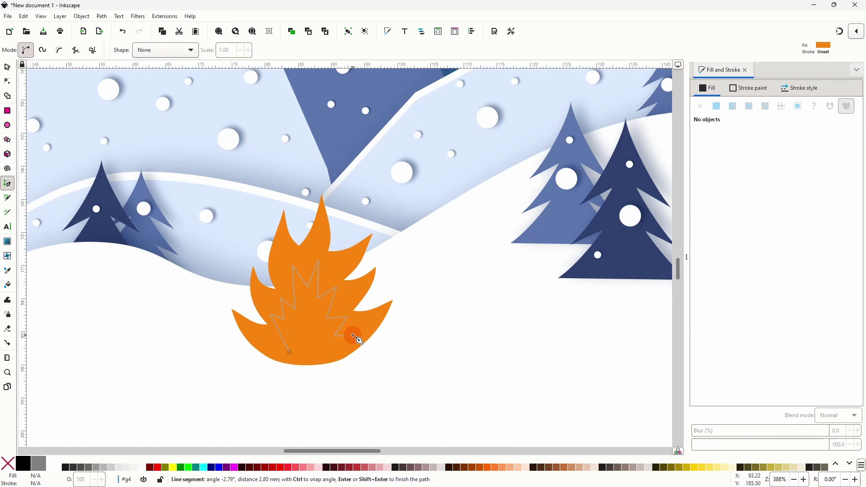
left_click(290, 352)
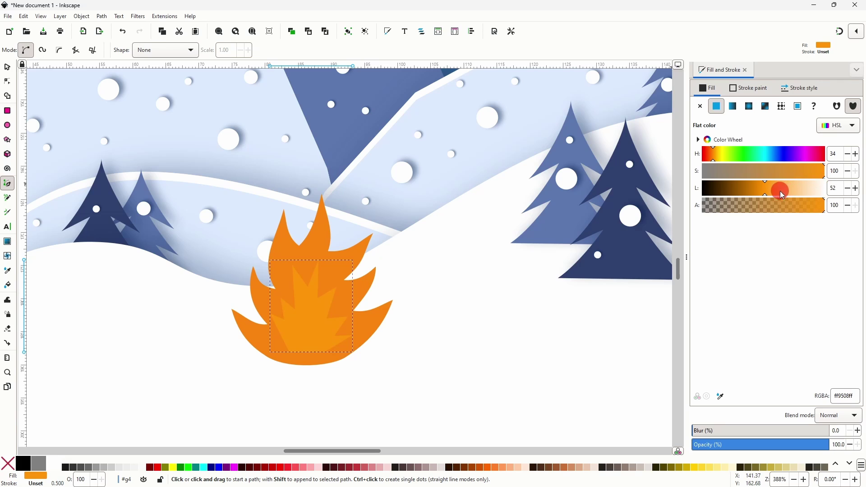
left_click_drag(780, 194, 777, 191)
left_click(429, 237)
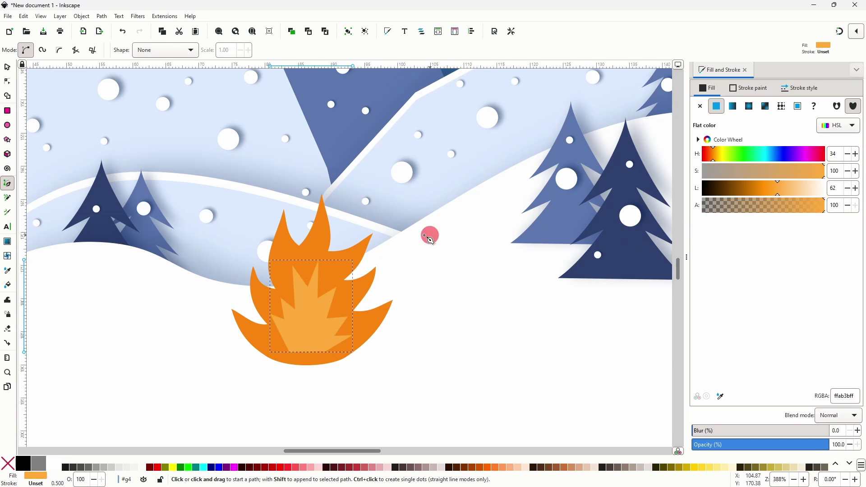
- Bend the light-orange flame's tongues into curves and shift its nodes to shape the tips and notches
left_click(7, 81)
scroll(278, 338, "up", 2, "ctrl")
left_click_drag(262, 300, 290, 303)
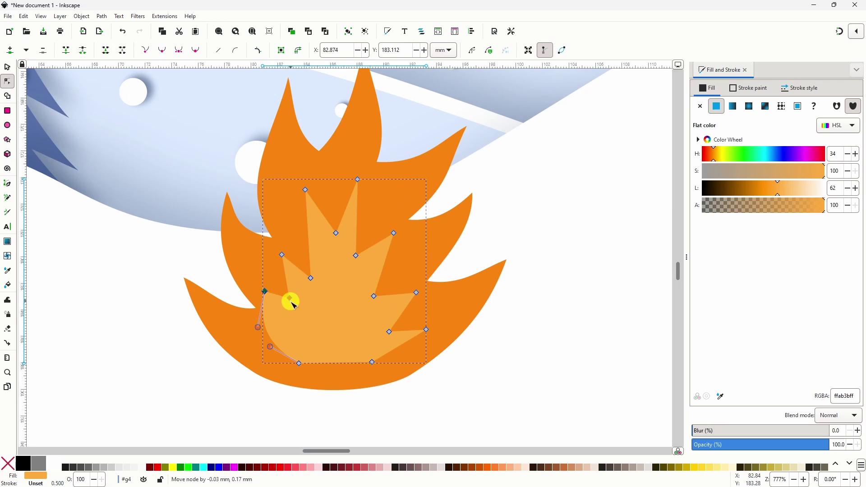
left_click_drag(334, 232, 404, 257)
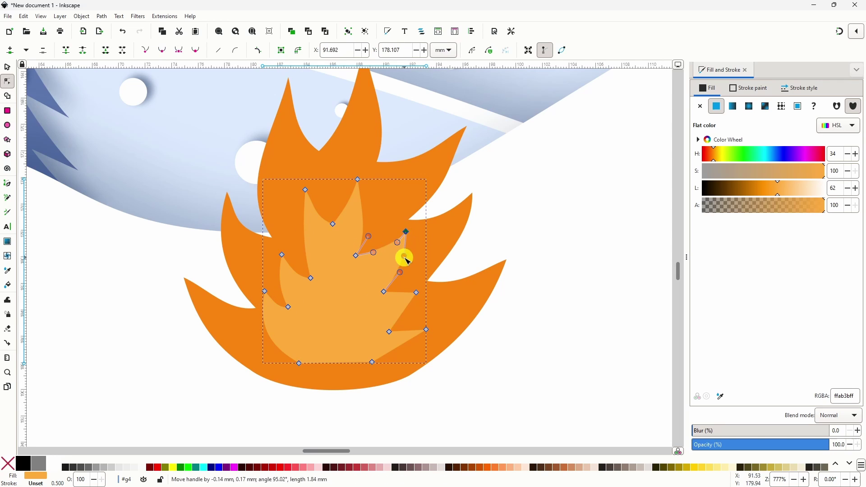
left_click_drag(401, 293, 406, 329)
left_click_drag(419, 296, 428, 298)
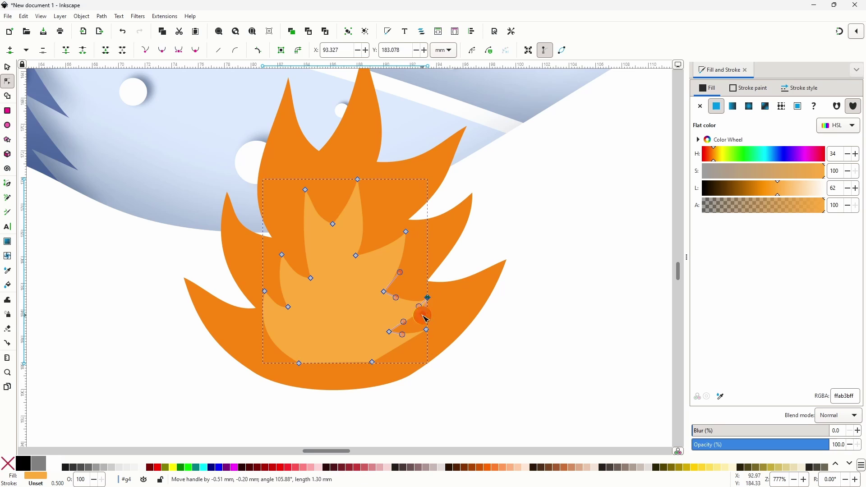
- Round the base of the light-orange flame and adjust its lower-left node
left_click_drag(333, 361, 356, 377)
left_click(297, 363)
key("minus")
left_click(519, 333)
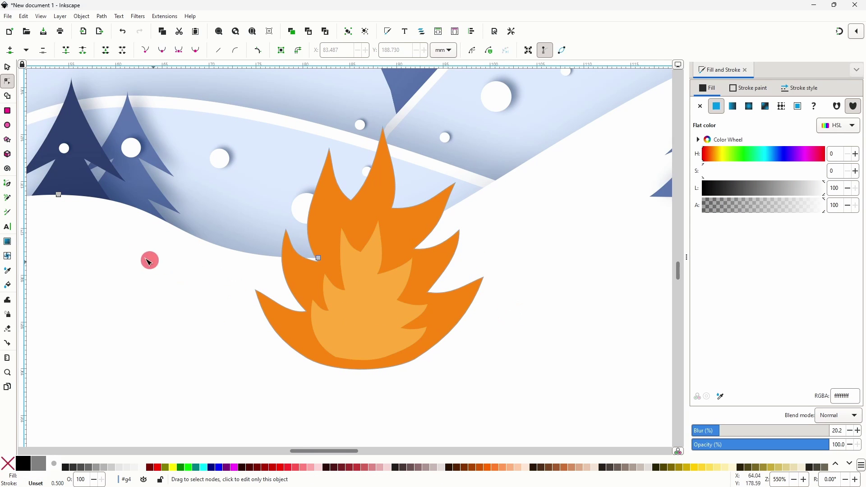
- Draw a closed jagged innermost flame about 7 mm wide and 8 mm tall inside the light-orange flame
left_click(7, 183)
left_click(342, 348)
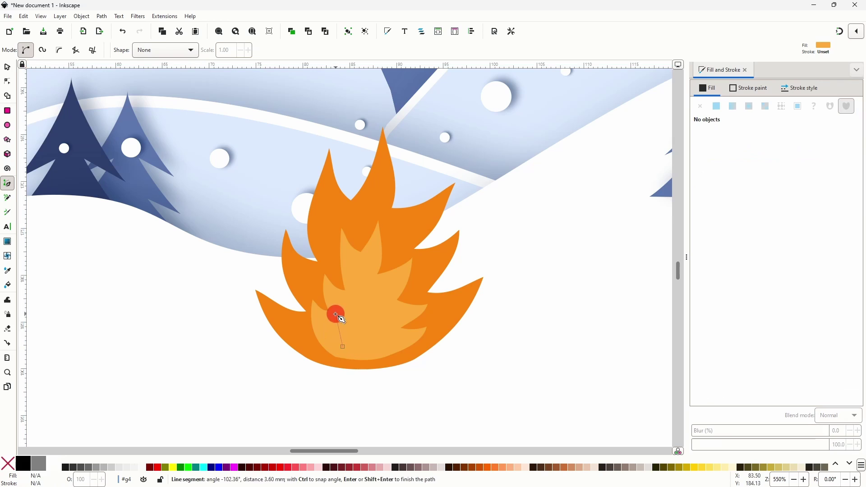
left_click(333, 309)
left_click(349, 319)
left_click(355, 287)
left_click(364, 296)
left_click(368, 271)
left_click(378, 296)
left_click(387, 293)
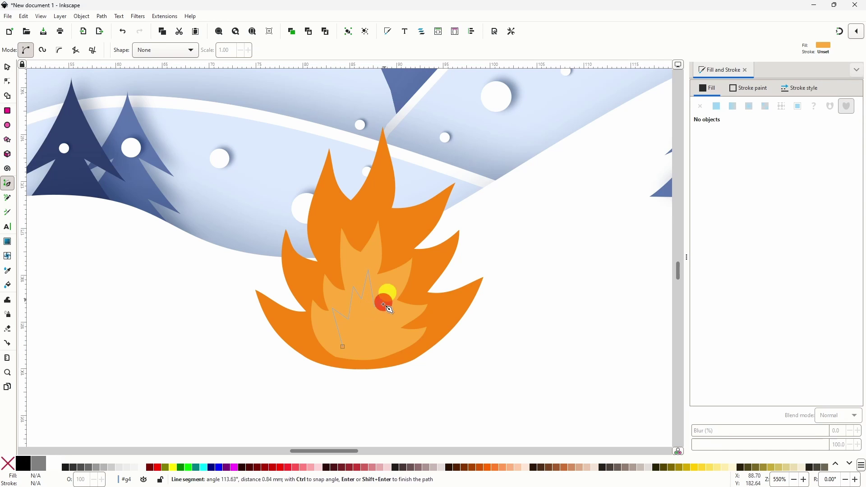
left_click(380, 322)
left_click(397, 316)
left_click(386, 341)
left_click(345, 347)
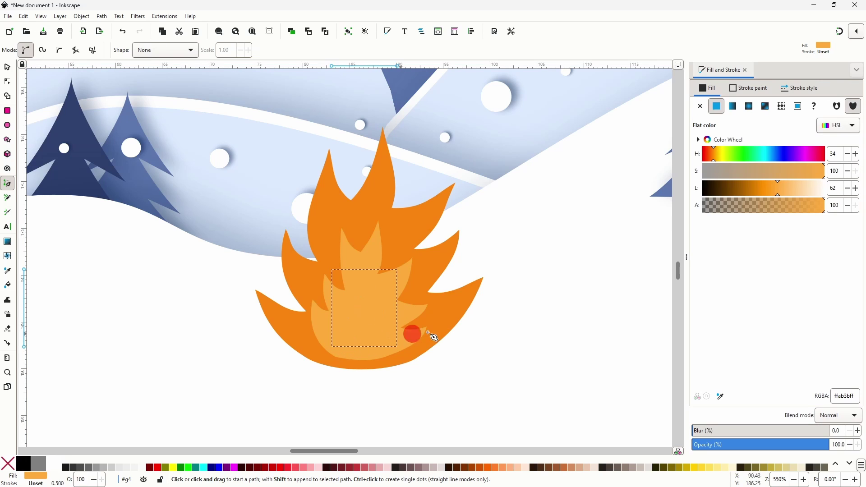
- Fill the innermost flame pale orange, HSL 38, 100, 73, and bend its jagged edges into curves
left_click(715, 159)
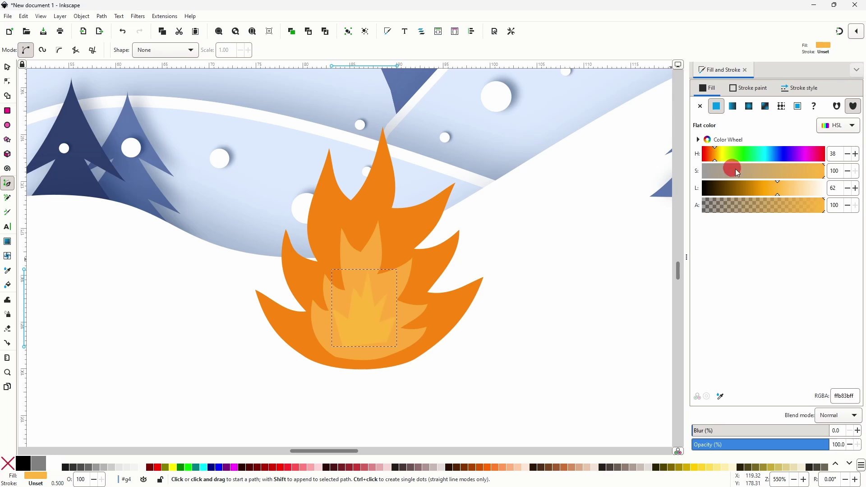
left_click_drag(780, 194, 791, 193)
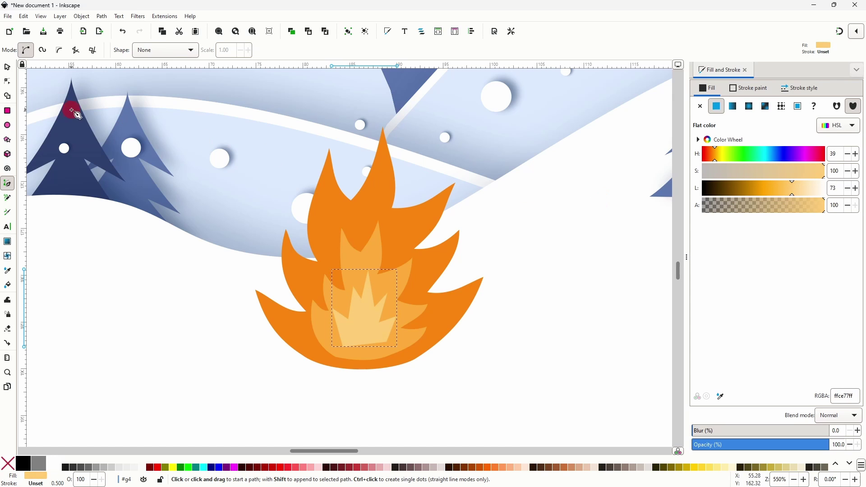
key("n")
scroll(348, 329, "up", 1)
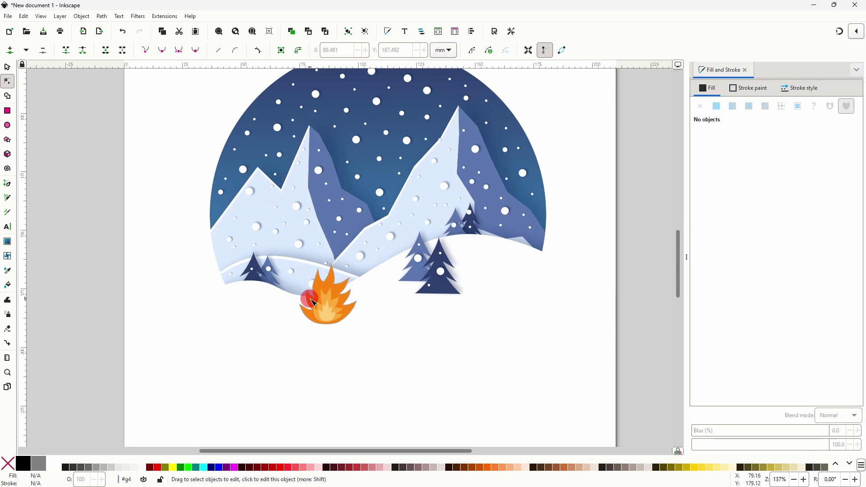
scroll(325, 310, "up", 2)
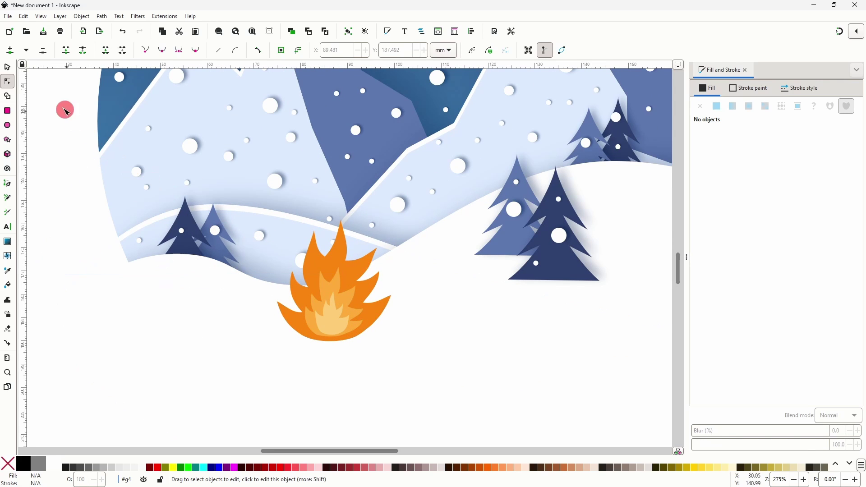
- Start a drop shadow on all three flame shapes and set the shadow colour's hue to 40
left_click(10, 70)
left_click(322, 314)
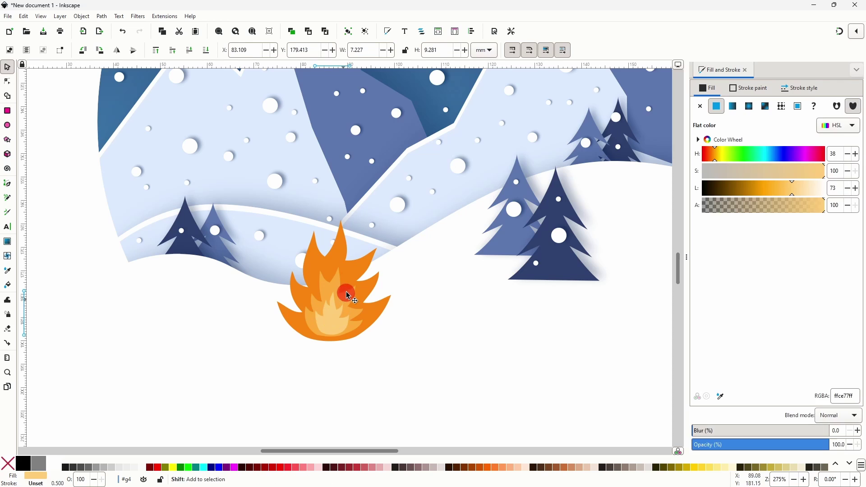
left_click(353, 289, "shift")
left_click(360, 267, "shift")
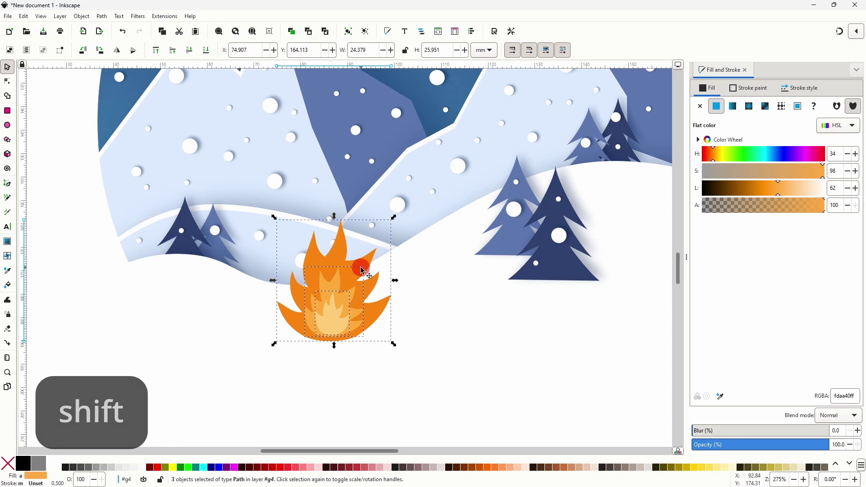
left_click(137, 16)
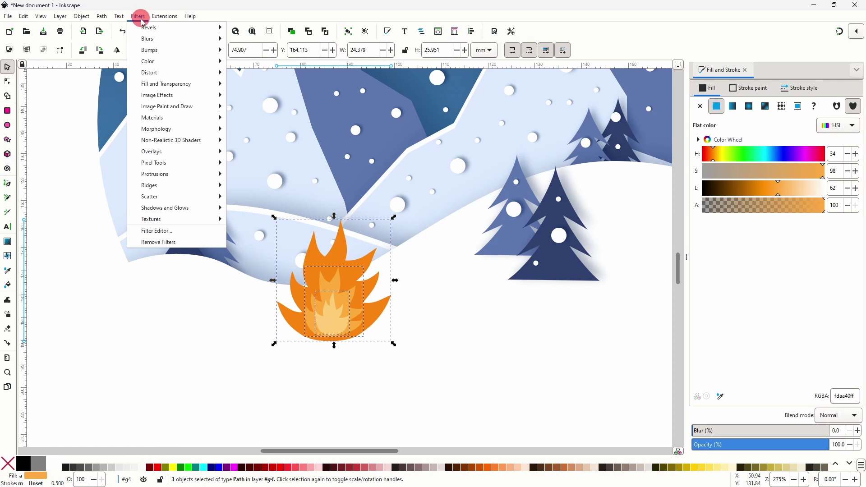
mouse_move(184, 212)
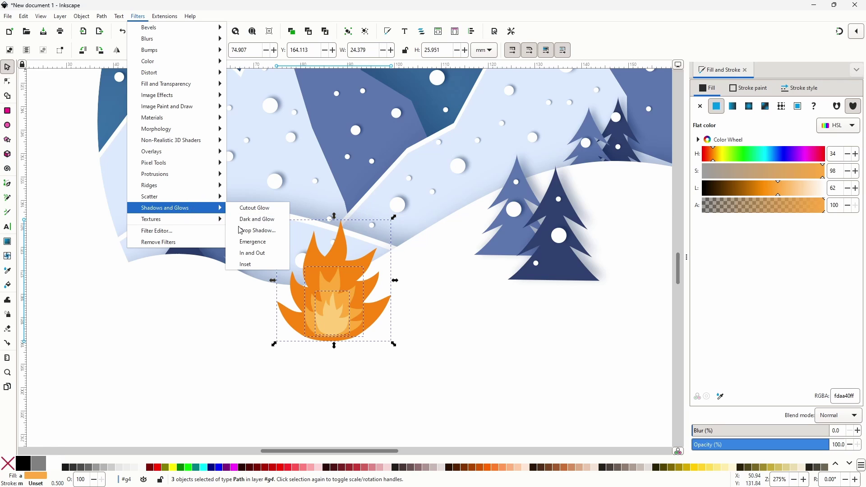
left_click(251, 235)
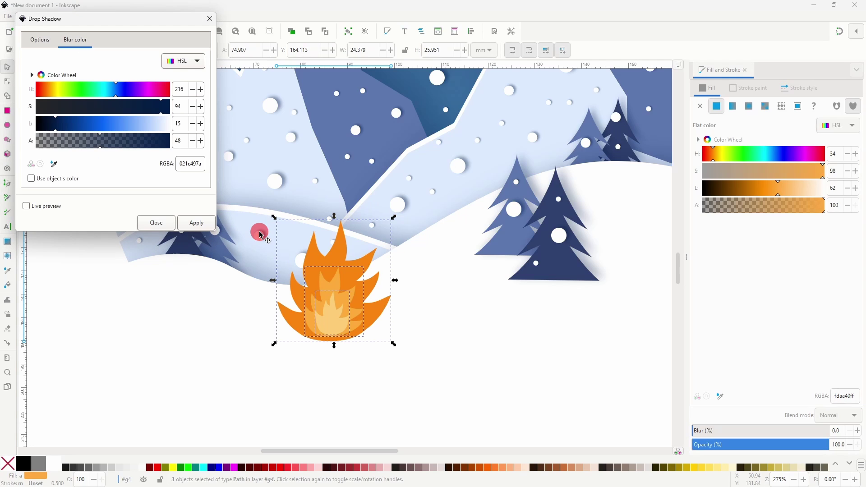
left_click_drag(118, 99, 52, 96)
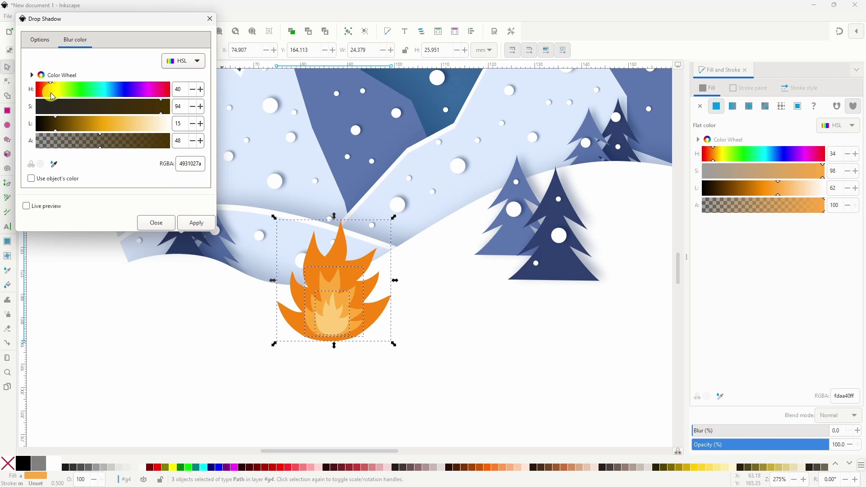
- Apply the flames' outer shadow with blur radius 0.5 px and horizontal offset 0.9 px, using the live preview
left_click(42, 45)
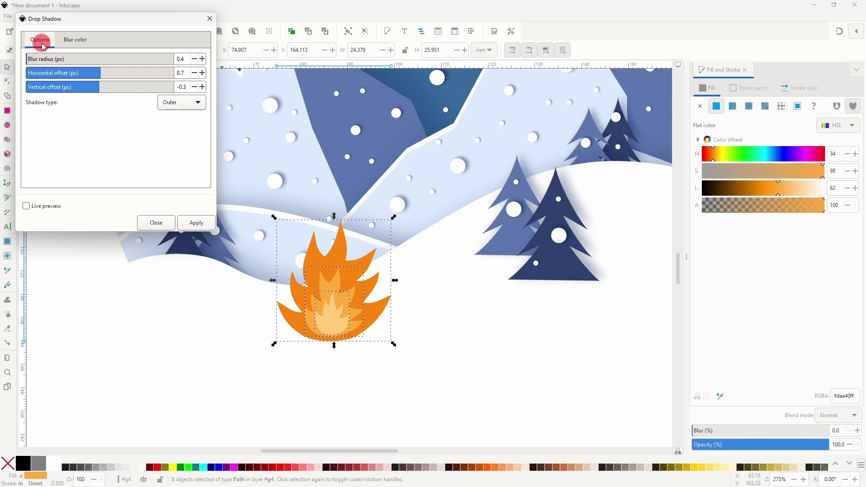
left_click(47, 208)
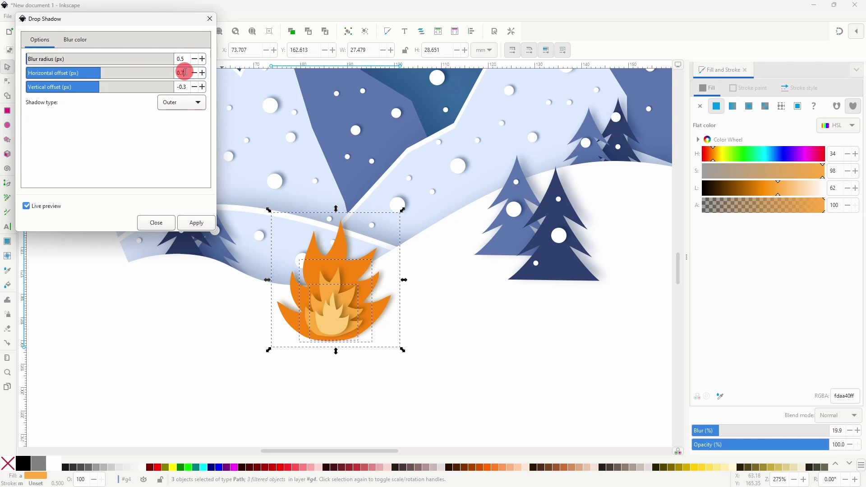
scroll(185, 73, "up", 2)
left_click(194, 223)
left_click(168, 223)
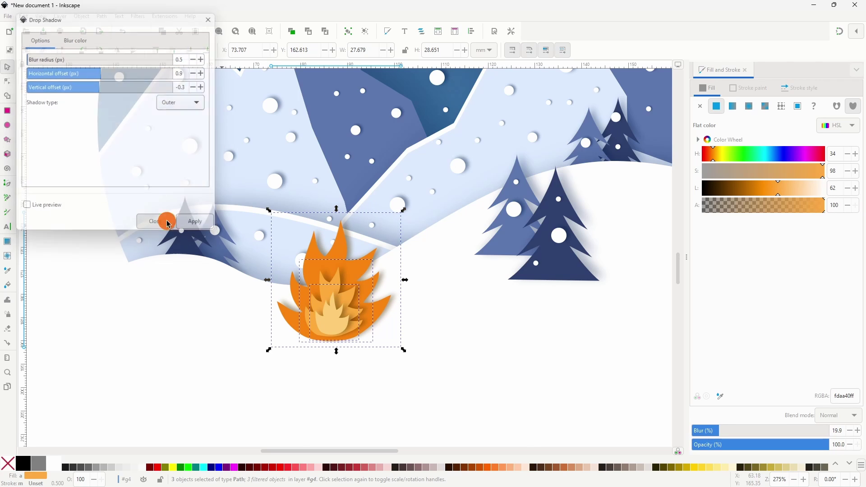
- Group the three flames, enlarge the group to about 29.5 mm wide and place it slightly lower on the snow
right_click(356, 271)
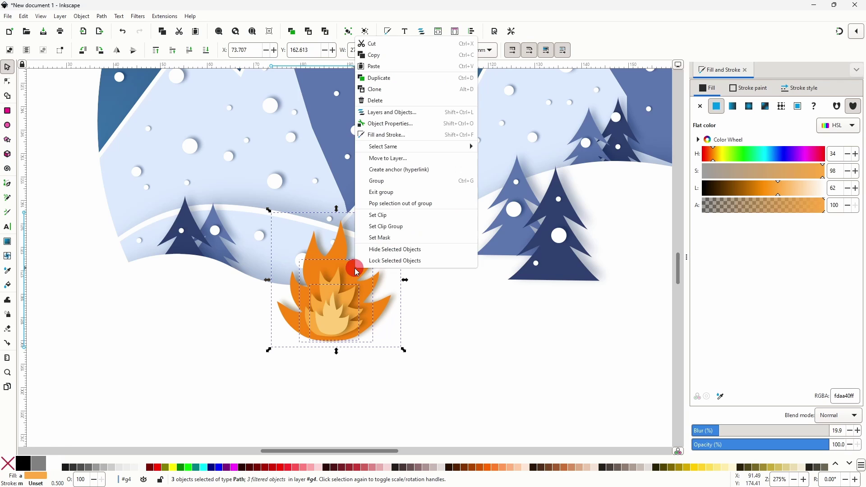
left_click(387, 183)
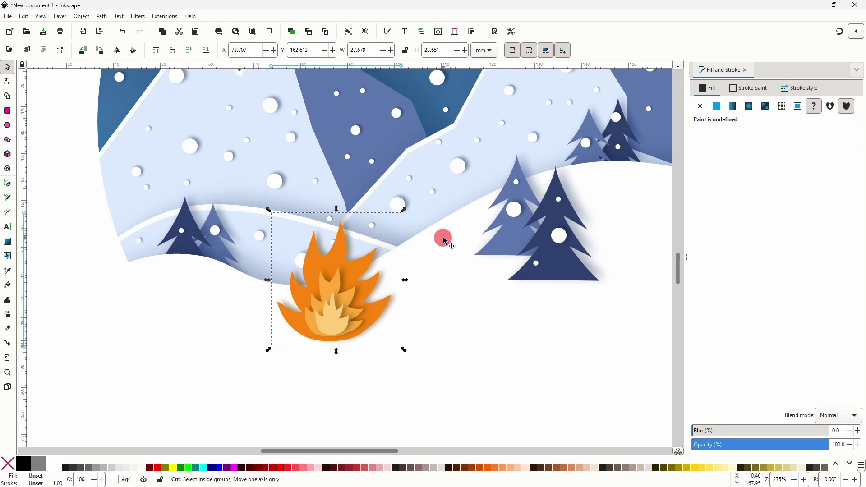
scroll(444, 238, "down", 2, "ctrl")
left_click_drag(412, 236, 354, 273)
scroll(402, 261, "down", 1, "ctrl")
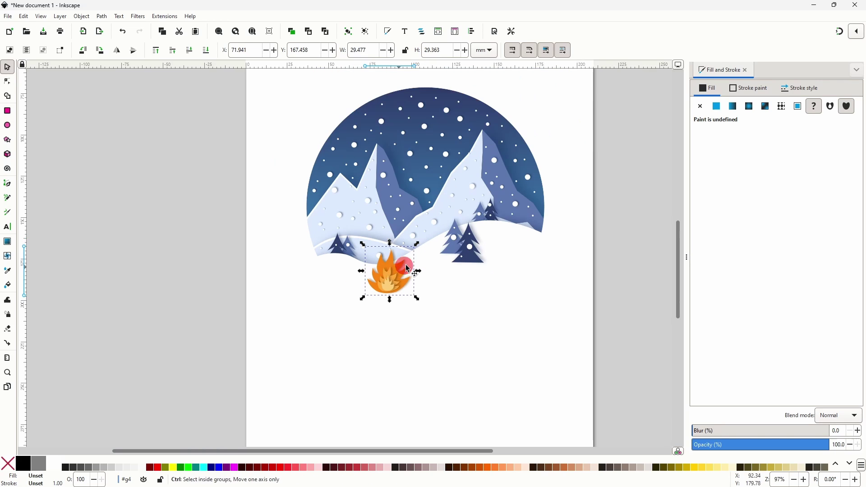
scroll(404, 271, "right", 3)
scroll(407, 285, "up", 2)
scroll(389, 266, "down", 1)
left_click(487, 177)
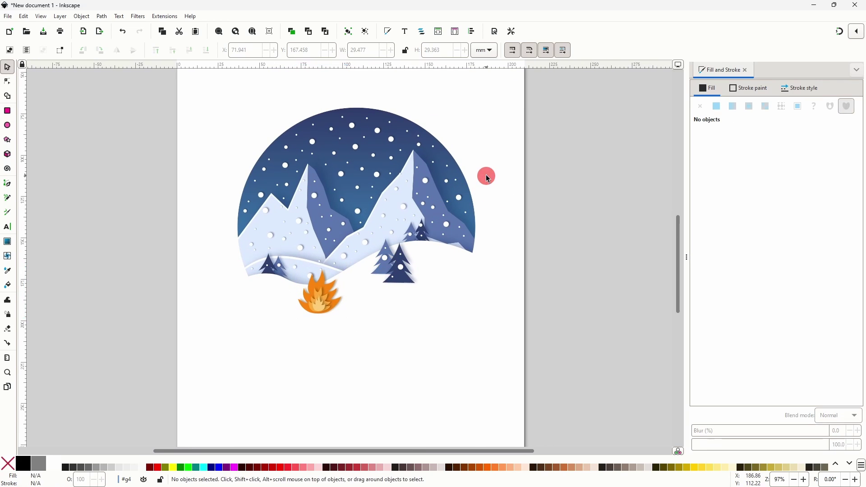
left_click(264, 182)
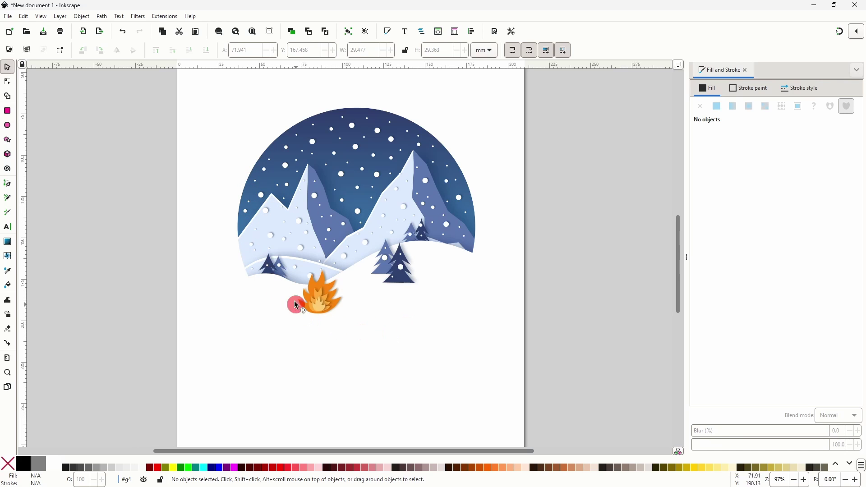
- Duplicate the blue gradient circle group and raise the copy above all other objects
scroll(329, 202, "up", 2)
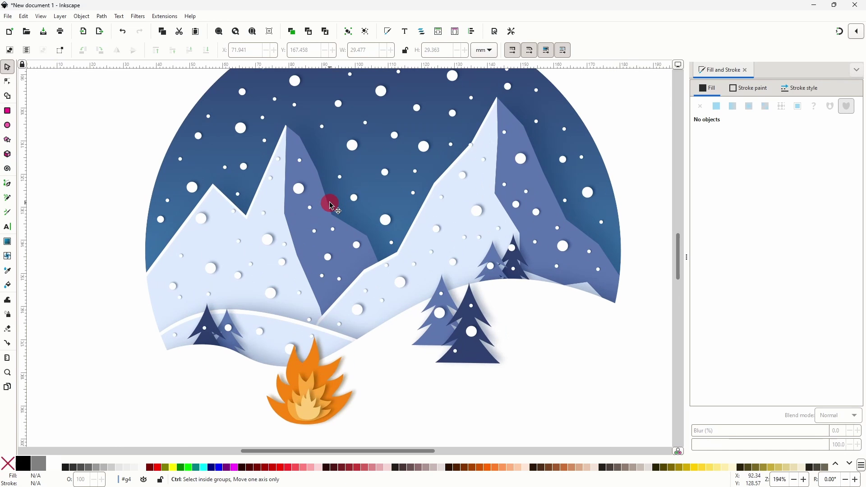
left_click(367, 175)
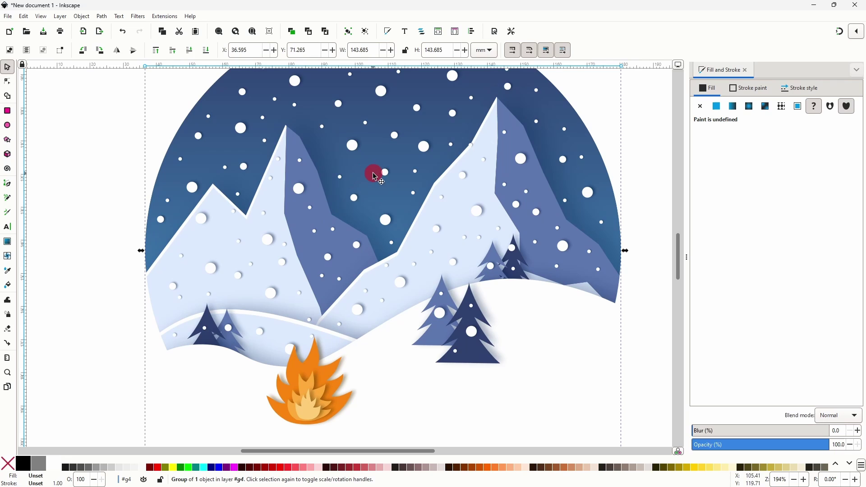
right_click(374, 175)
left_click(402, 220)
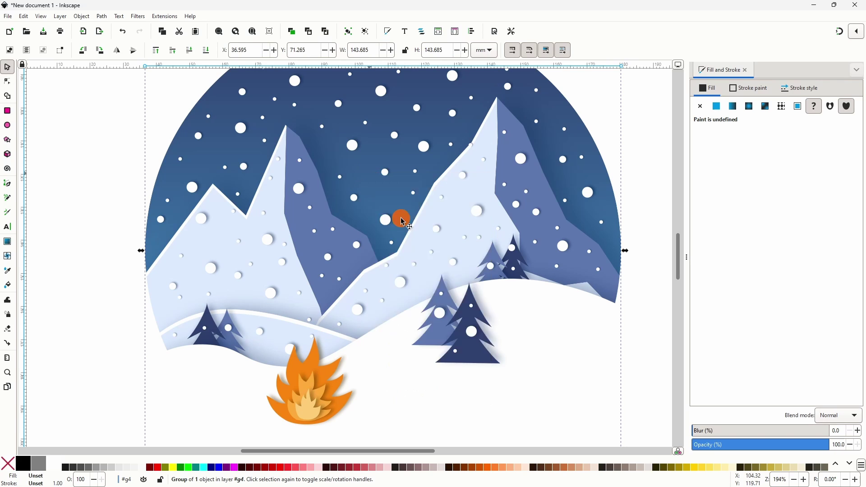
key("3")
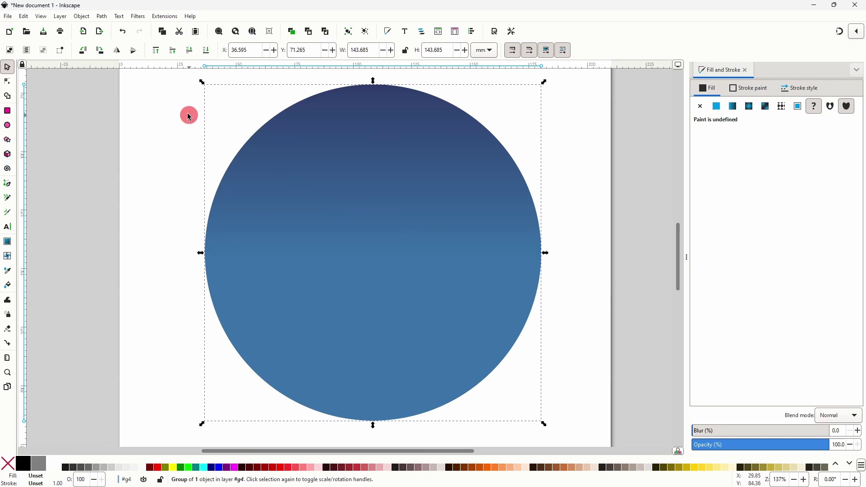
- Start a drop shadow on the duplicated circle and set its shadow colour to dark blue, hue 227
left_click(135, 17)
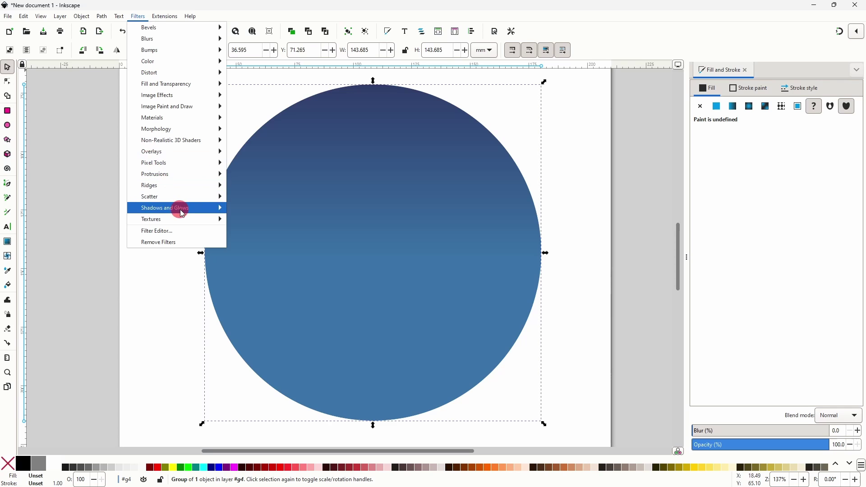
left_click(220, 208)
left_click(266, 232)
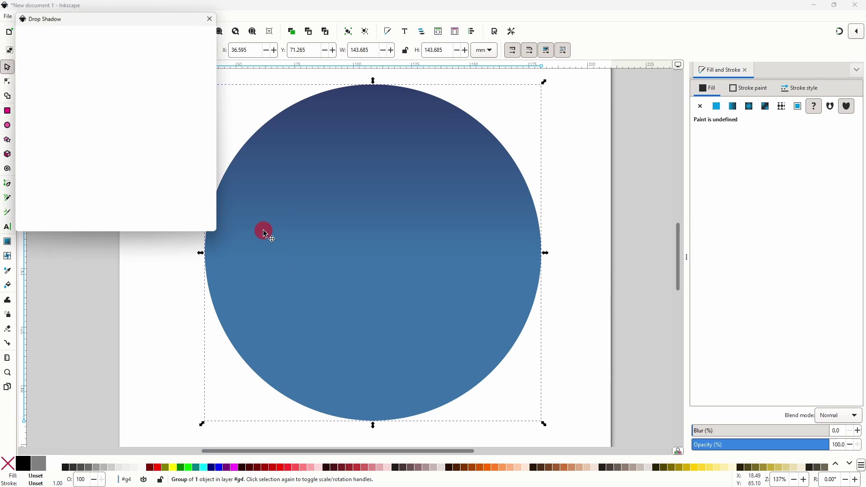
left_click(76, 40)
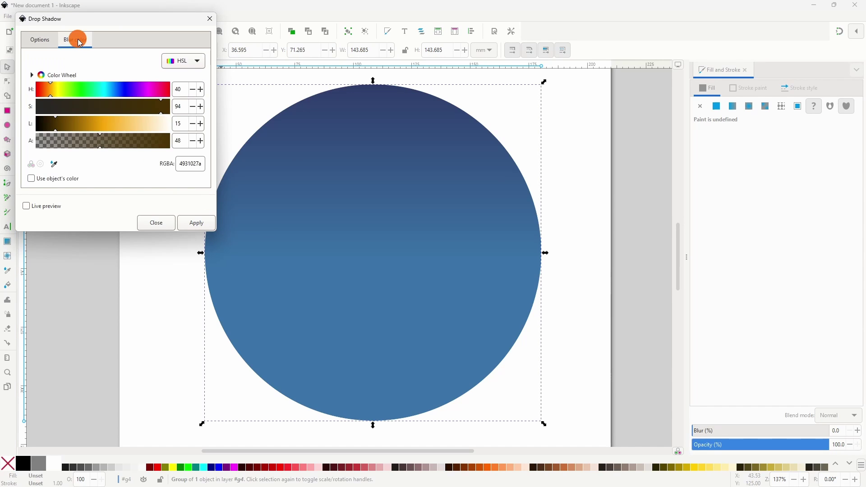
left_click_drag(109, 93, 121, 93)
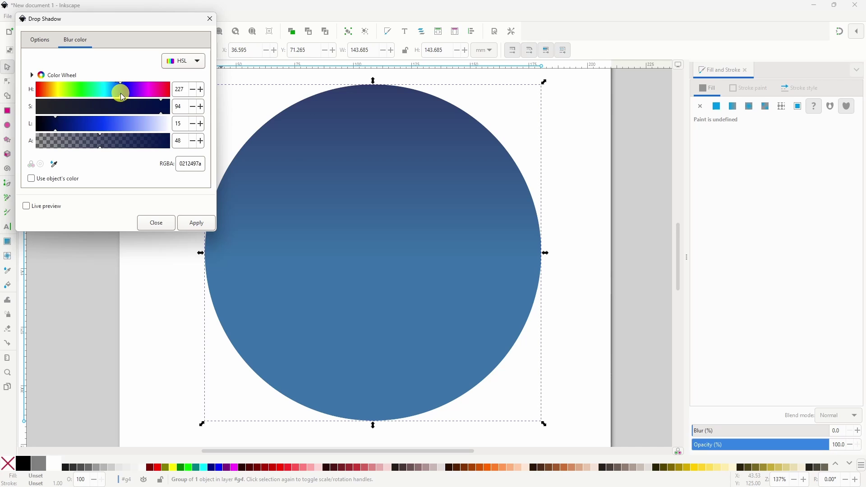
- Set the circle's shadow type to Inner cutout with live preview enabled
left_click(40, 41)
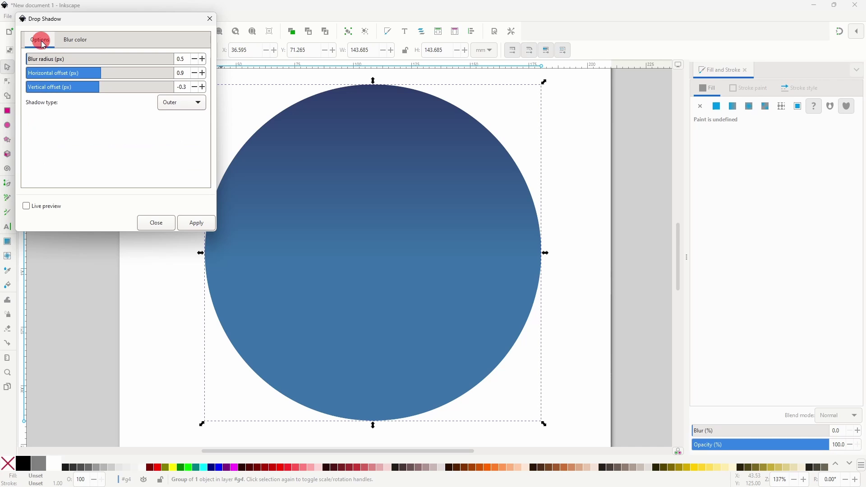
left_click(185, 103)
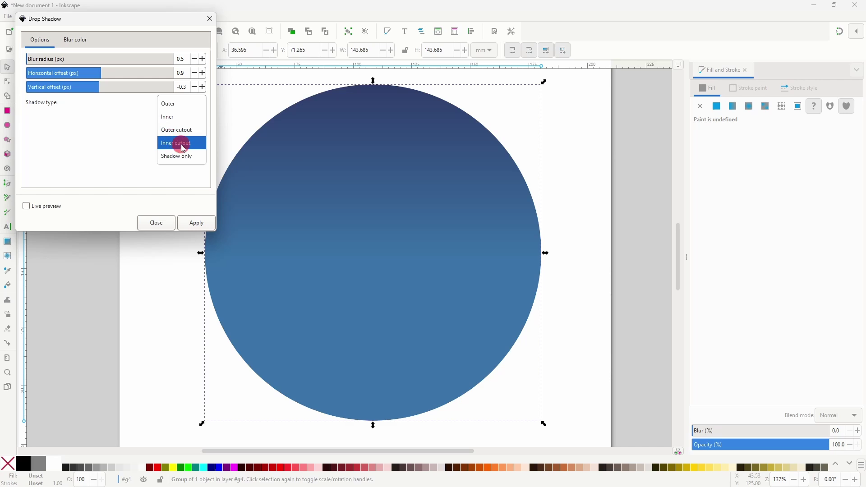
left_click(176, 123)
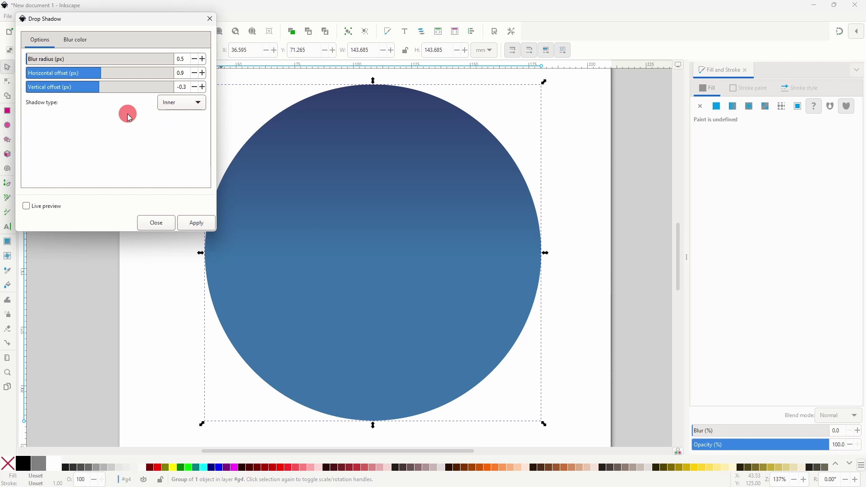
left_click(54, 210)
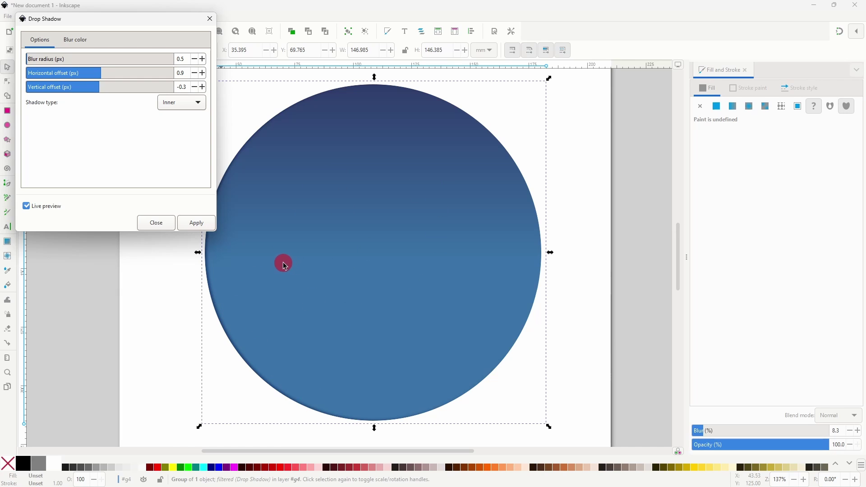
left_click(194, 102)
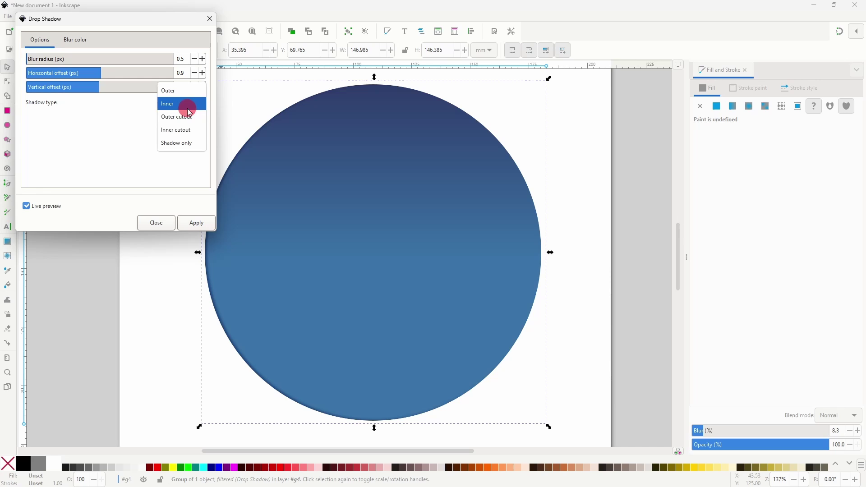
left_click(188, 133)
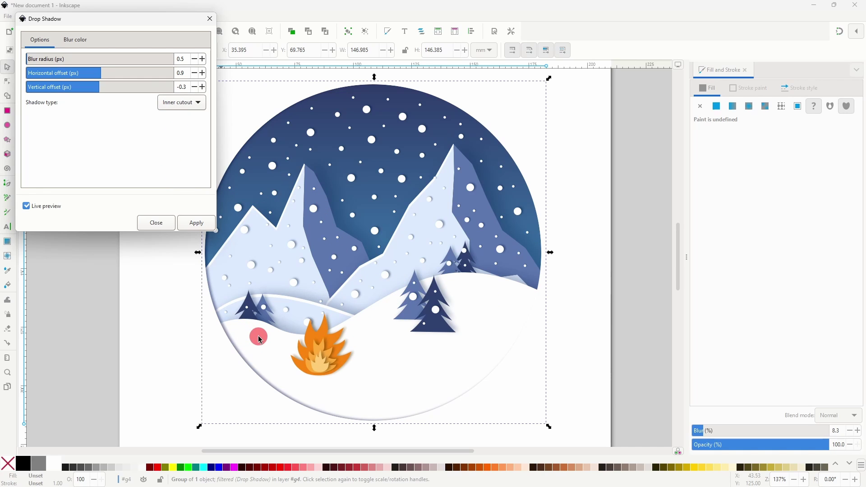
- Apply the circle's inner cutout shadow with blur radius 1.9 px, horizontal offset 3.3 px and vertical offset -0.9 px
left_click_drag(189, 75, 188, 74)
scroll(186, 60, "up", 2)
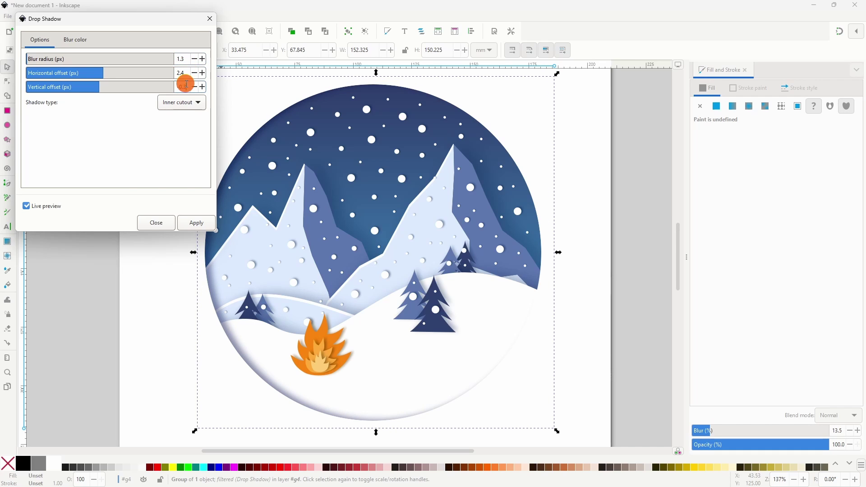
scroll(187, 74, "up", 9)
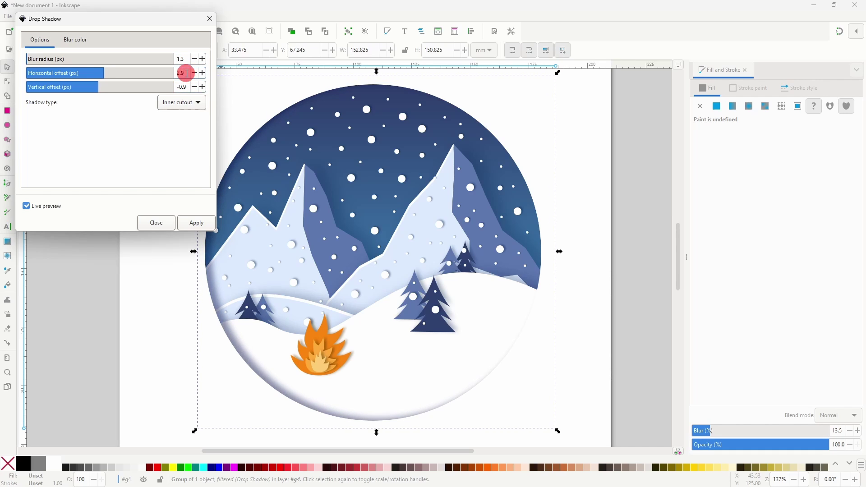
scroll(187, 60, "up", 4)
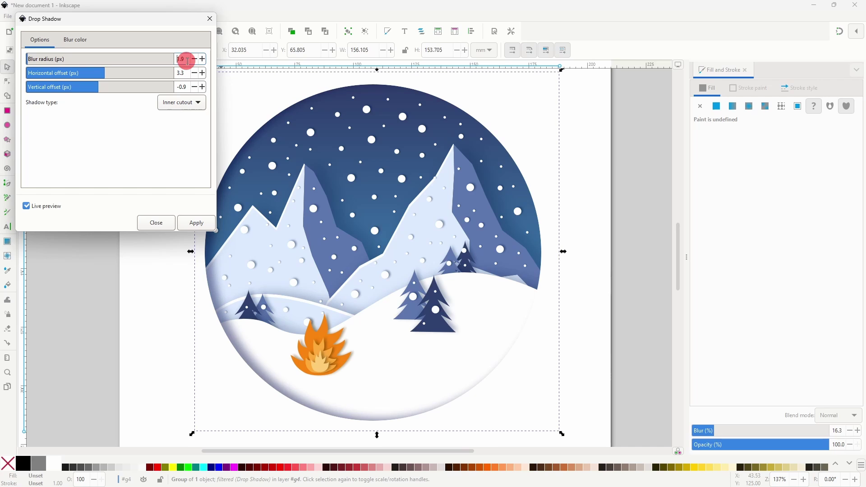
left_click(180, 223)
scroll(576, 188, "down", 1)
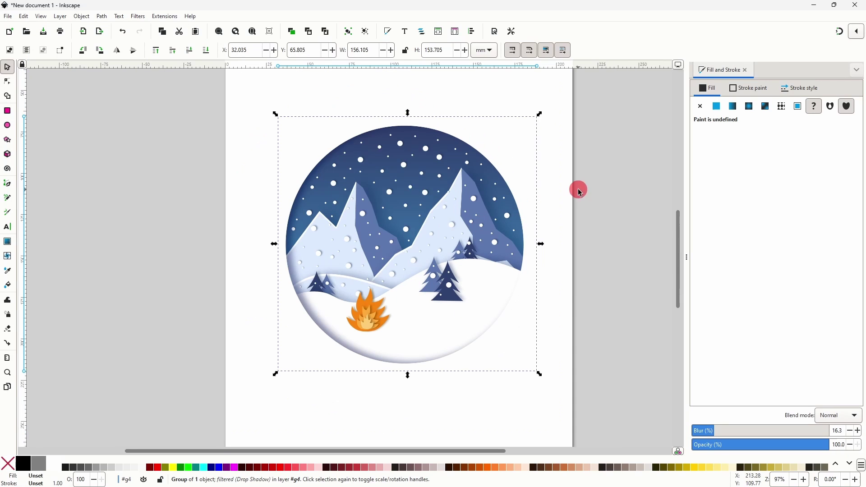
left_click(529, 187)
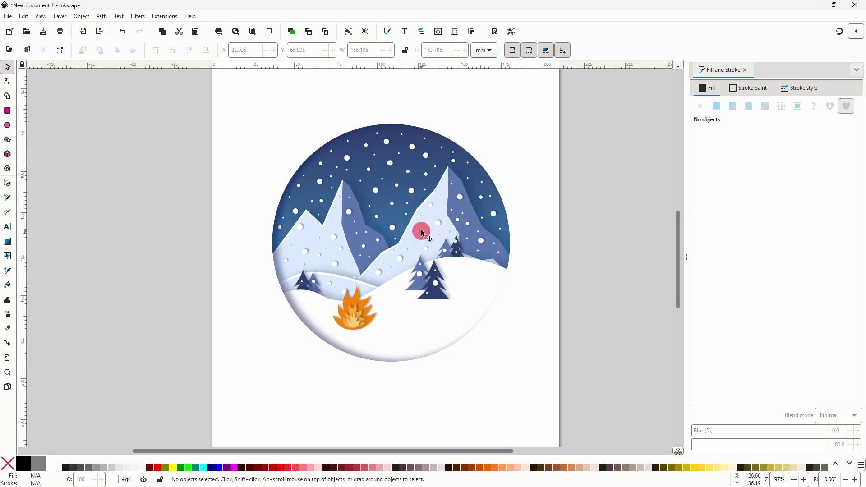
- Select the shadowed circle copy above the artwork and lock its Clip group in the list of layers and objects
left_click(361, 236)
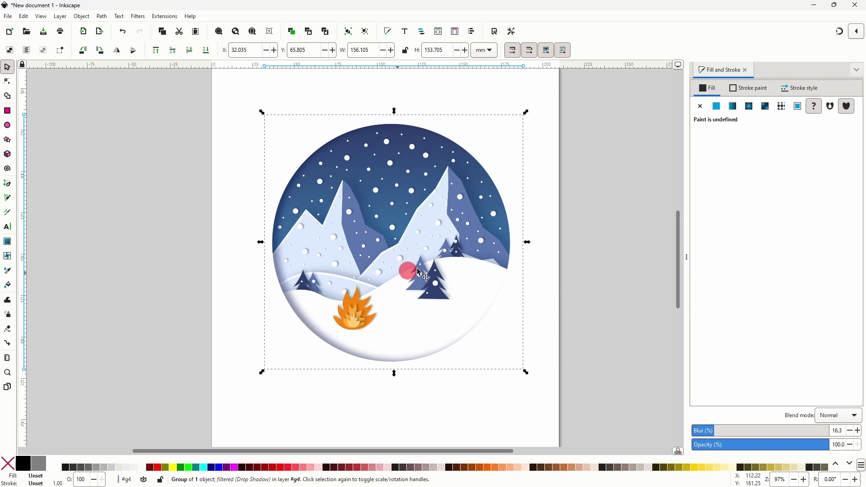
left_click(550, 199)
left_click(429, 194)
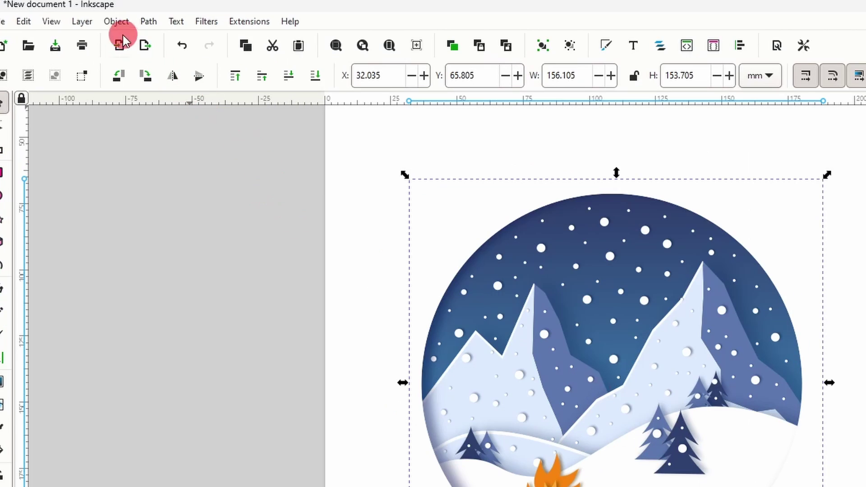
left_click(60, 16)
left_click(138, 41)
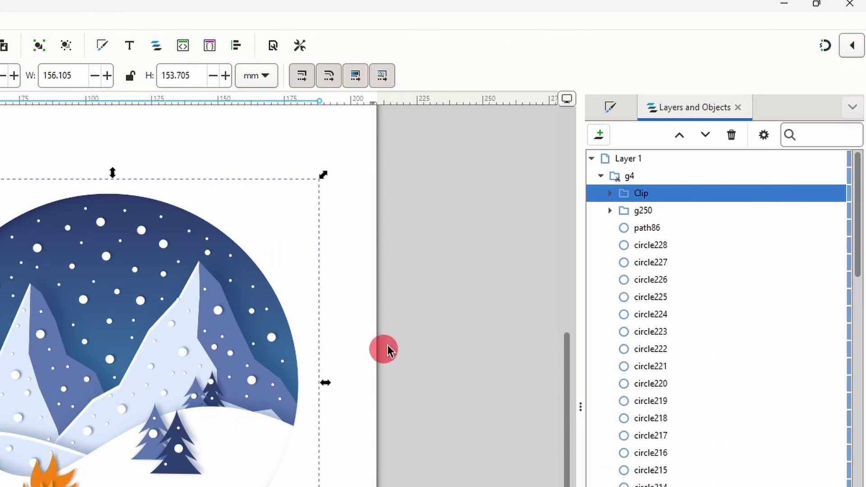
mouse_move(653, 194)
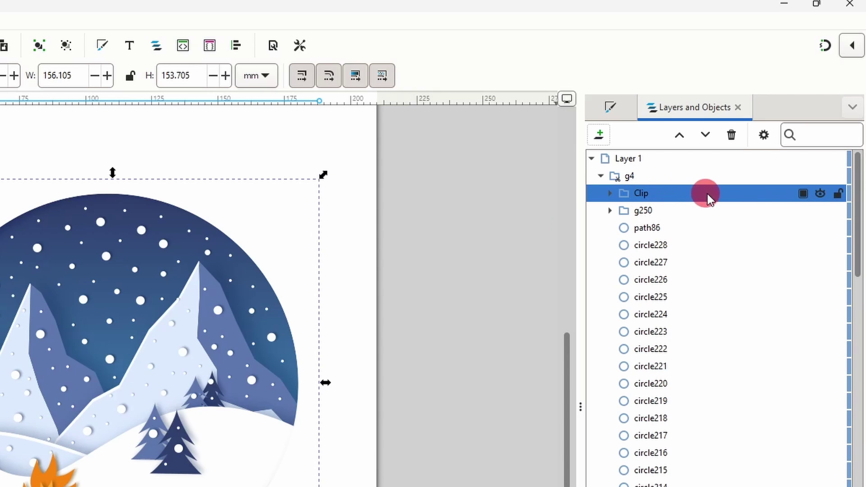
left_click(839, 194)
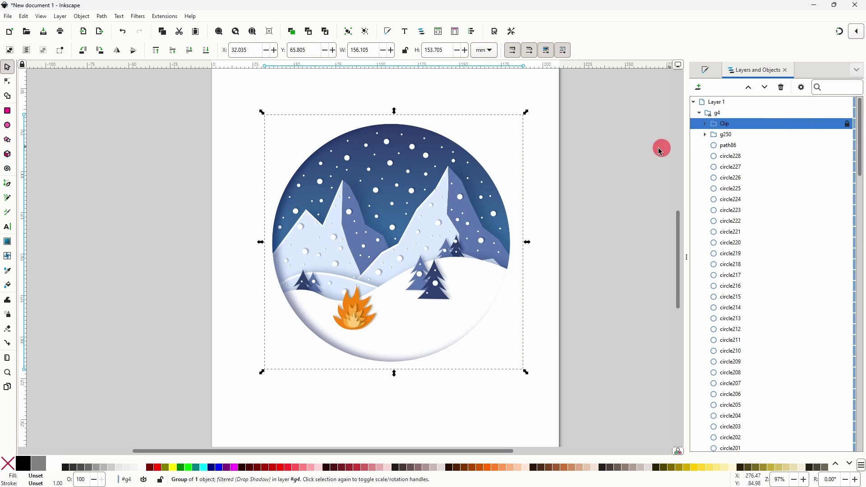
- Move the large dark front pine slightly left and the campfire slightly right and down on the snow
left_click(397, 189)
left_click(434, 281)
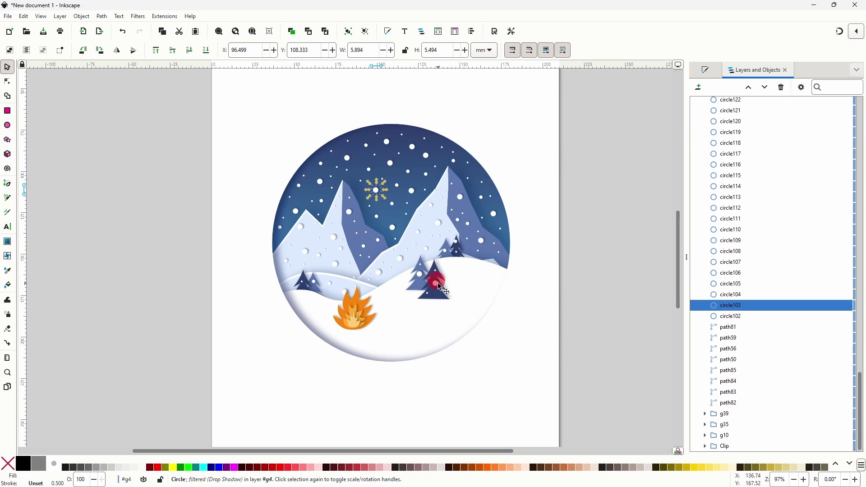
left_click(435, 286)
left_click_drag(444, 295, 439, 292)
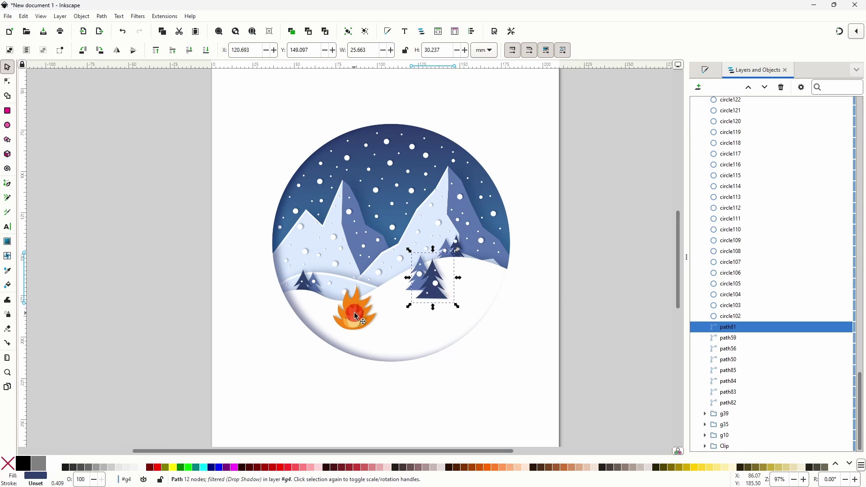
mouse_move(358, 317)
left_mouse_down()
mouse_move(366, 330)
mouse_move(332, 285)
mouse_move(363, 312)
left_mouse_up()
left_click(546, 264)
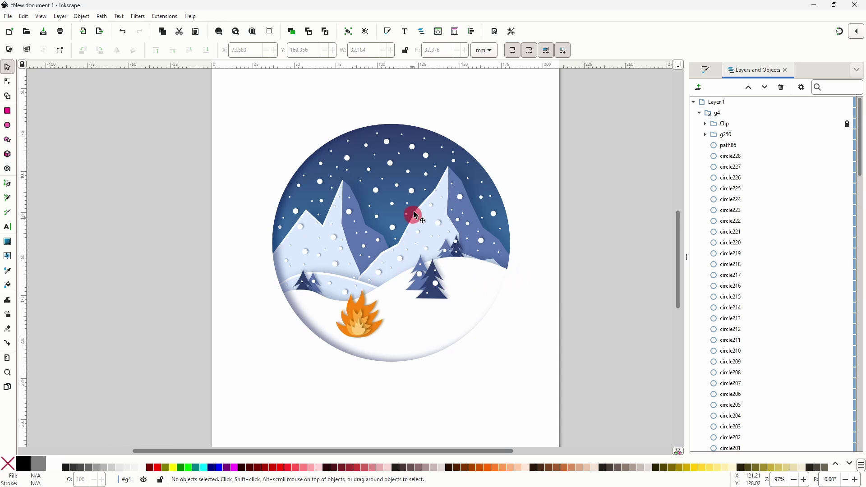
- Leave the group and move the whole circular illustration slightly left on the page
key("ctrl+a")
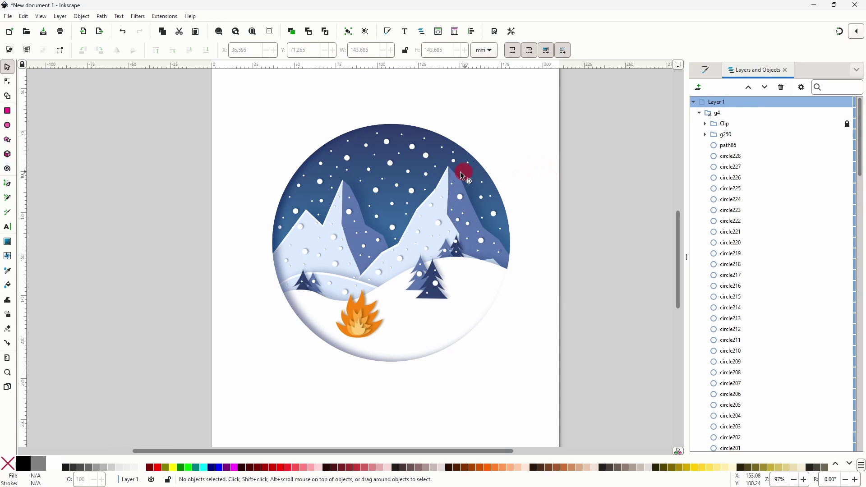
left_click_drag(413, 206, 388, 205)
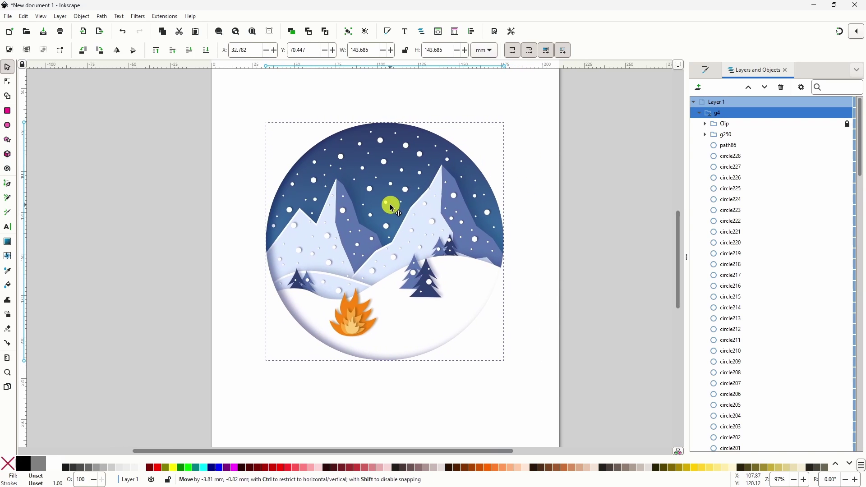
left_click(274, 113)
left_click(348, 217)
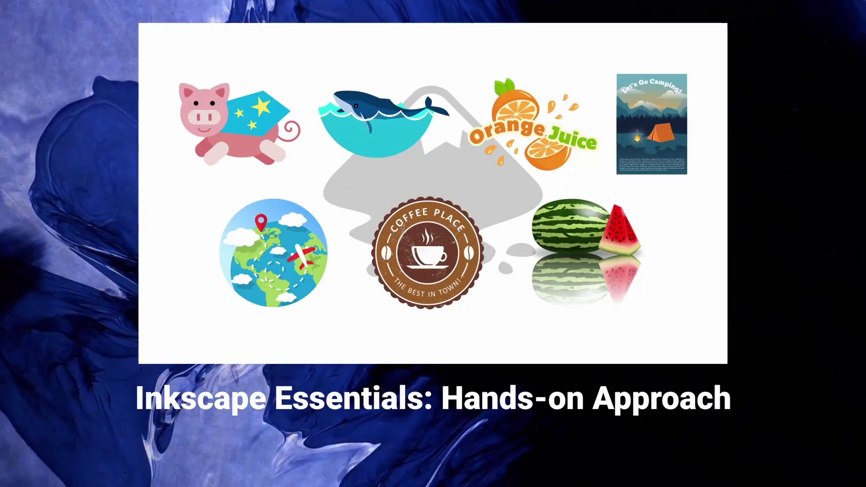